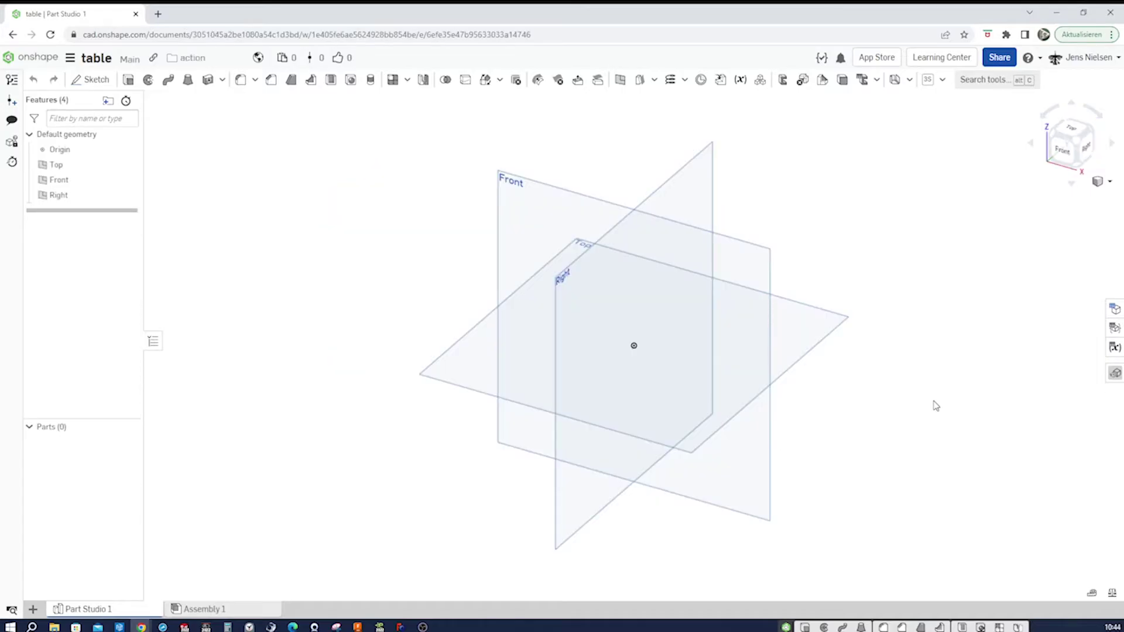
Step: Start a new sketch on the Top plane and hide the default planes
key("s")
left_click(949, 394)
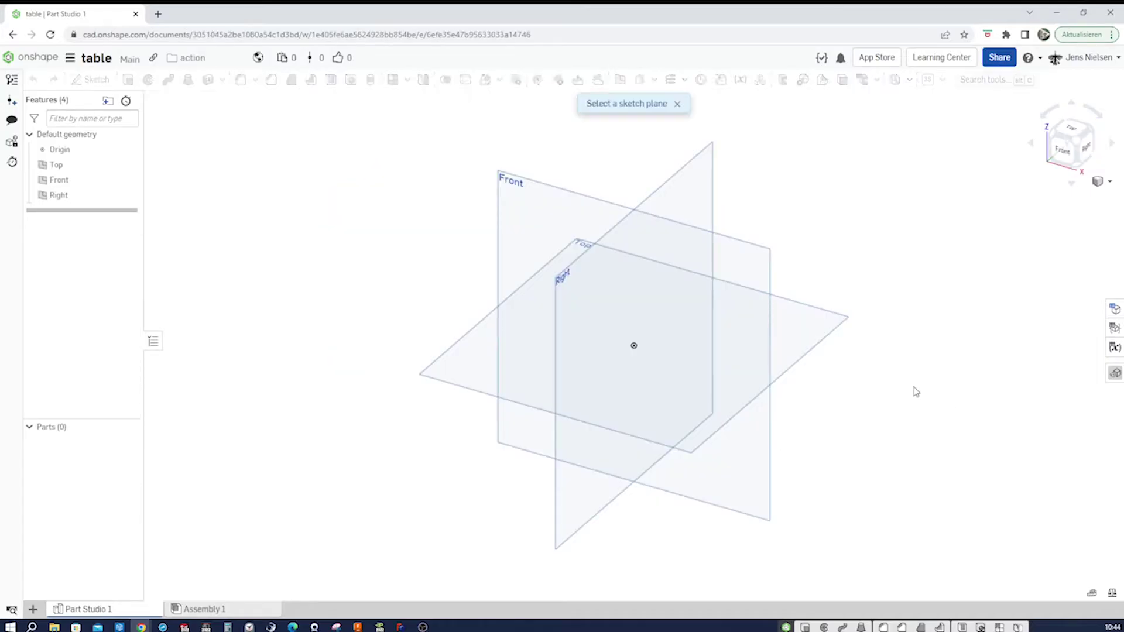
left_click(824, 345)
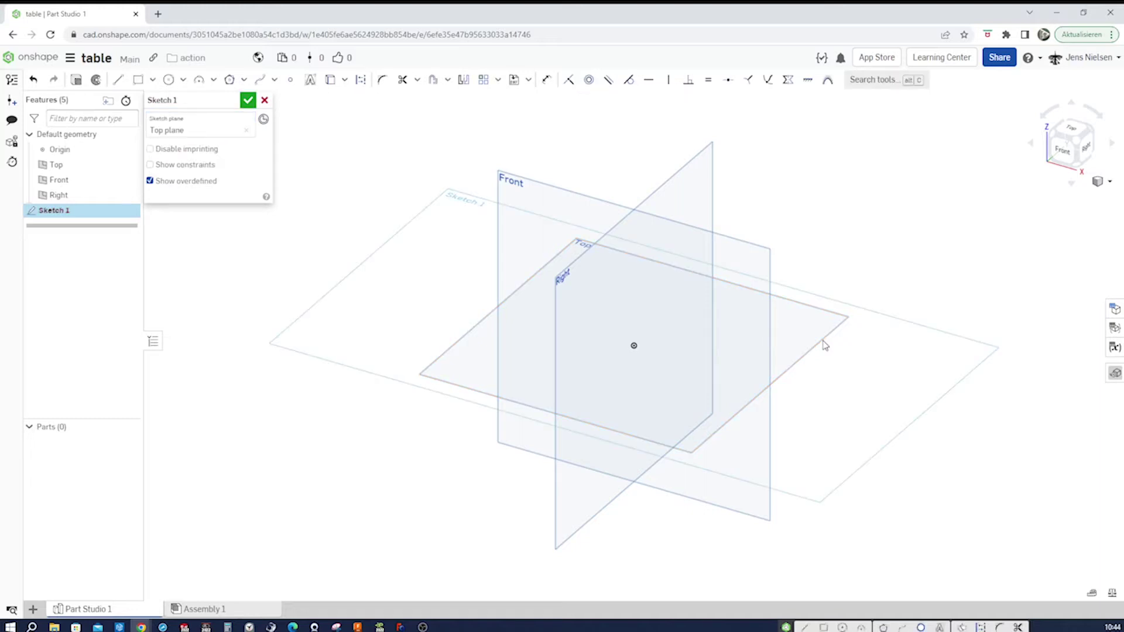
key("n")
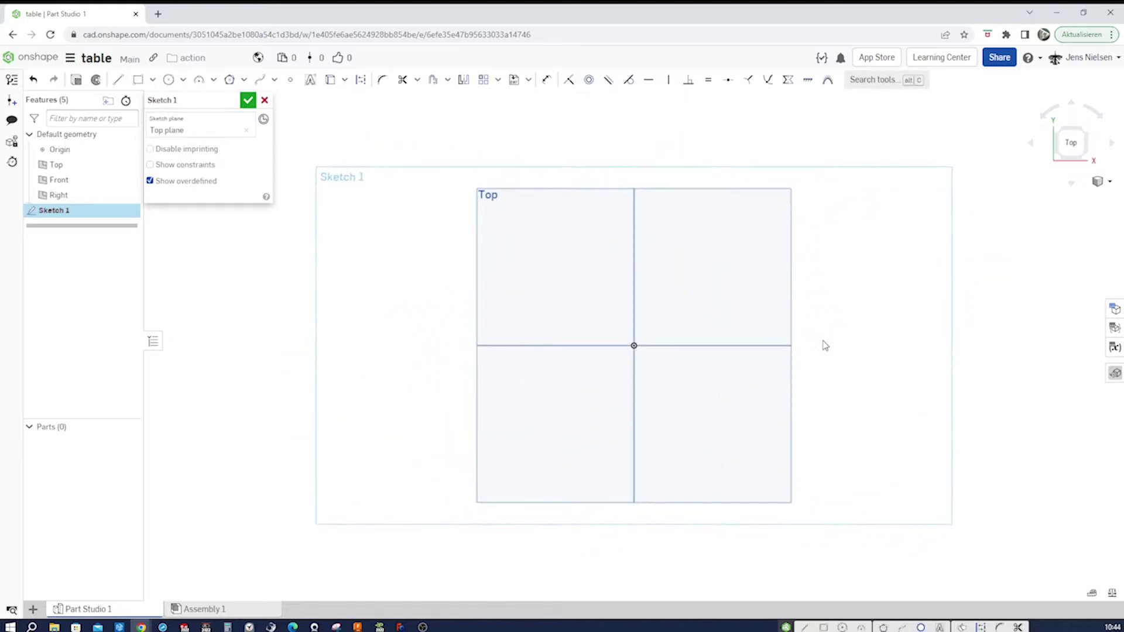
key("p")
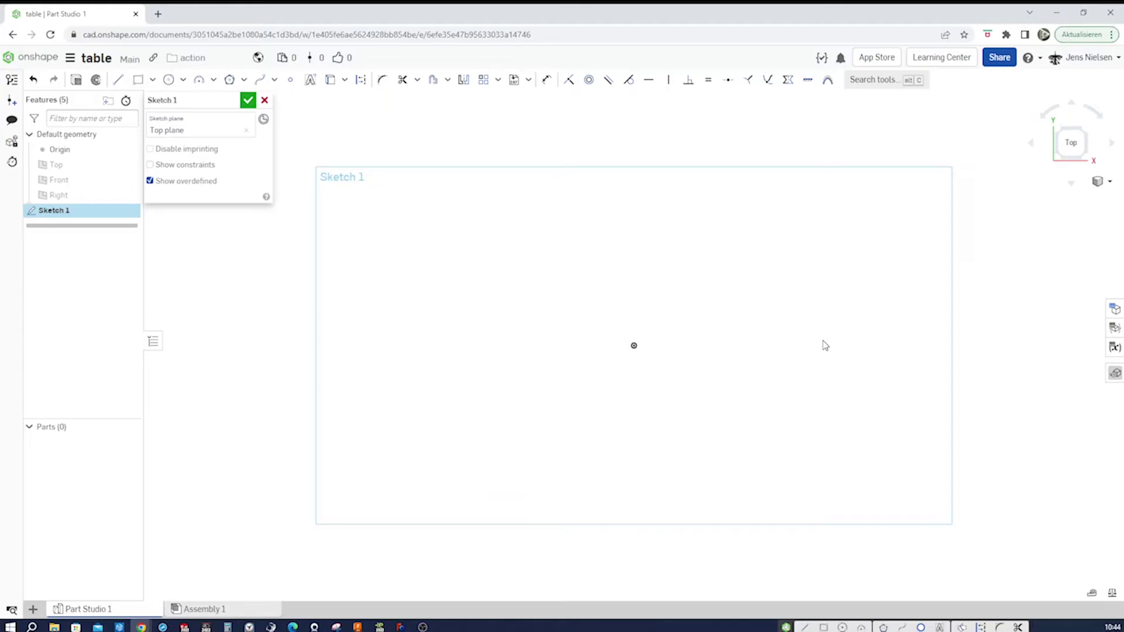
Step: Draw a center-point rectangle on the origin and set it to 660 mm wide and 340 mm high
key("s")
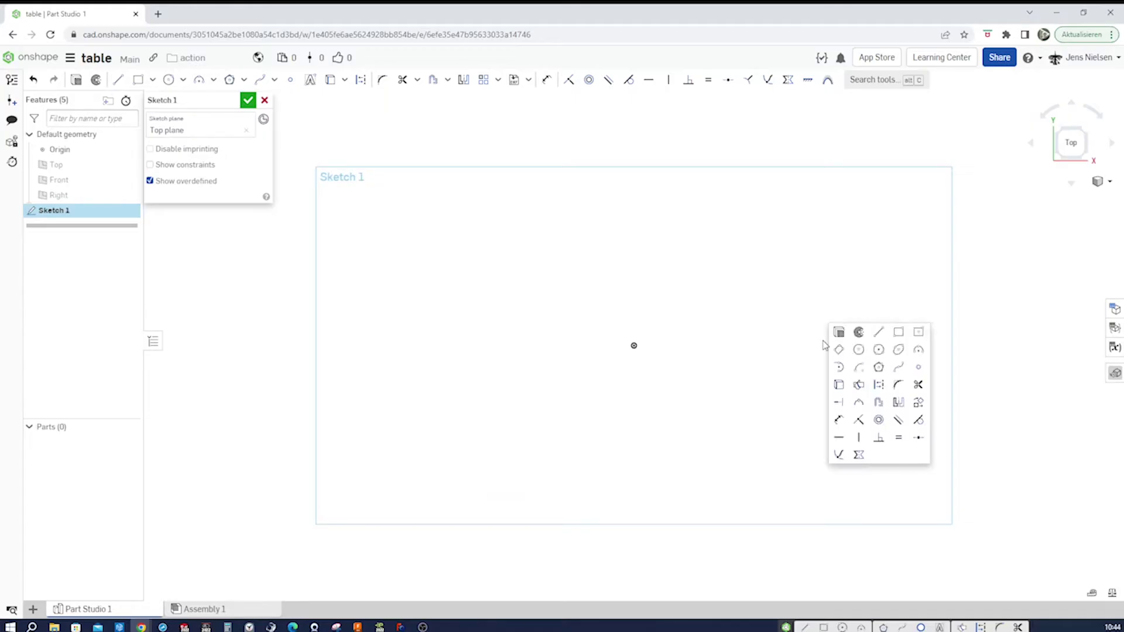
left_click(917, 334)
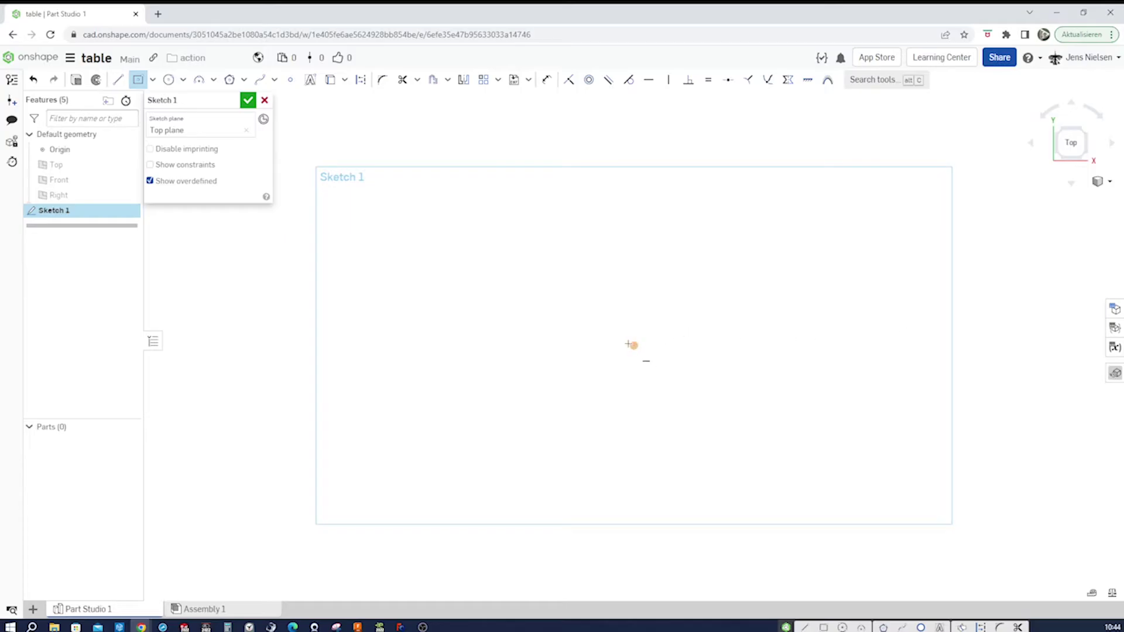
left_click(633, 345)
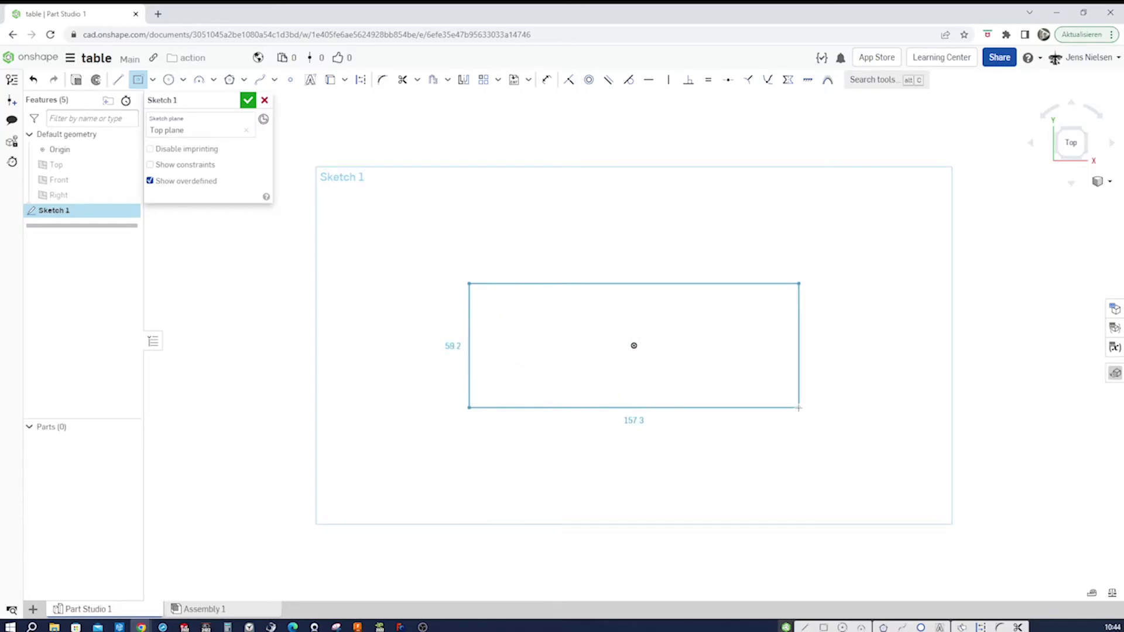
left_click(799, 407)
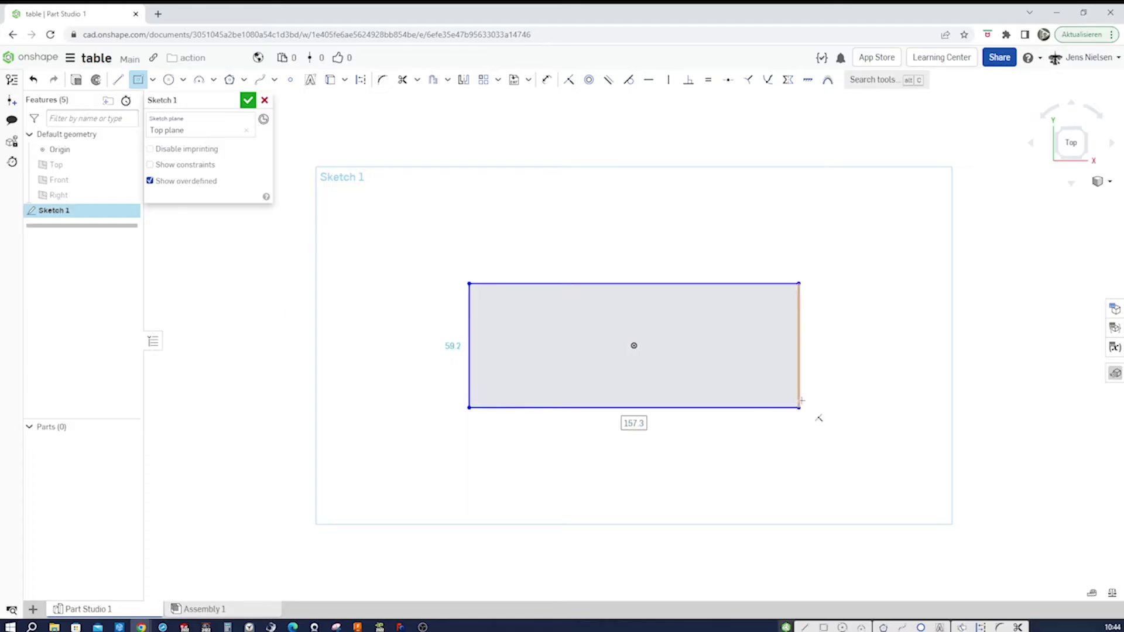
type("660")
key("Return")
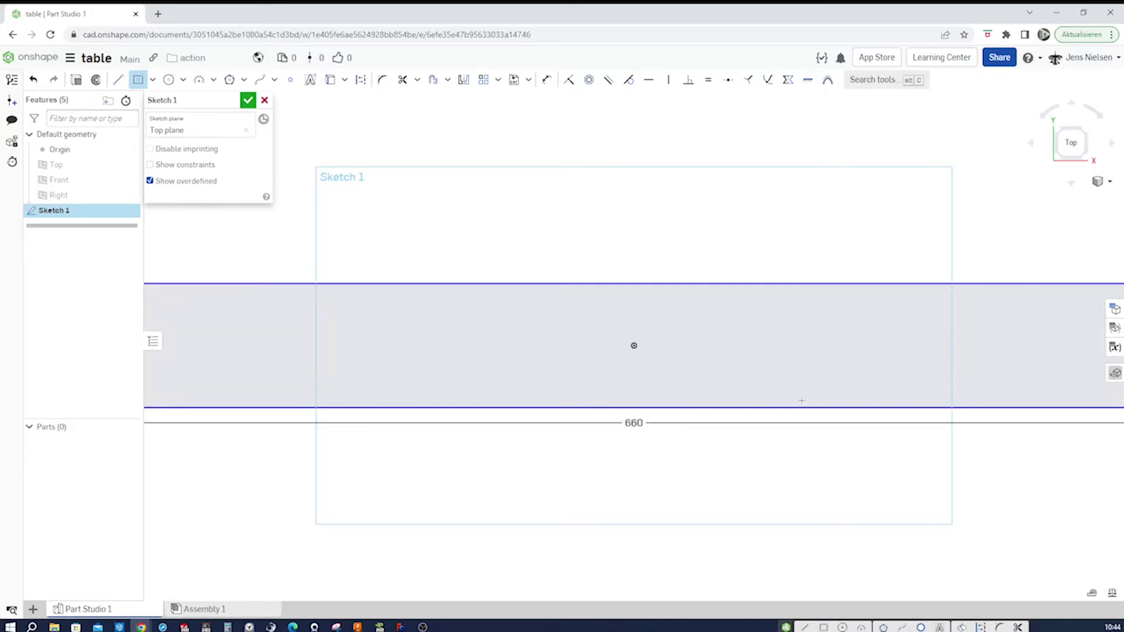
scroll(802, 400, "down", 5)
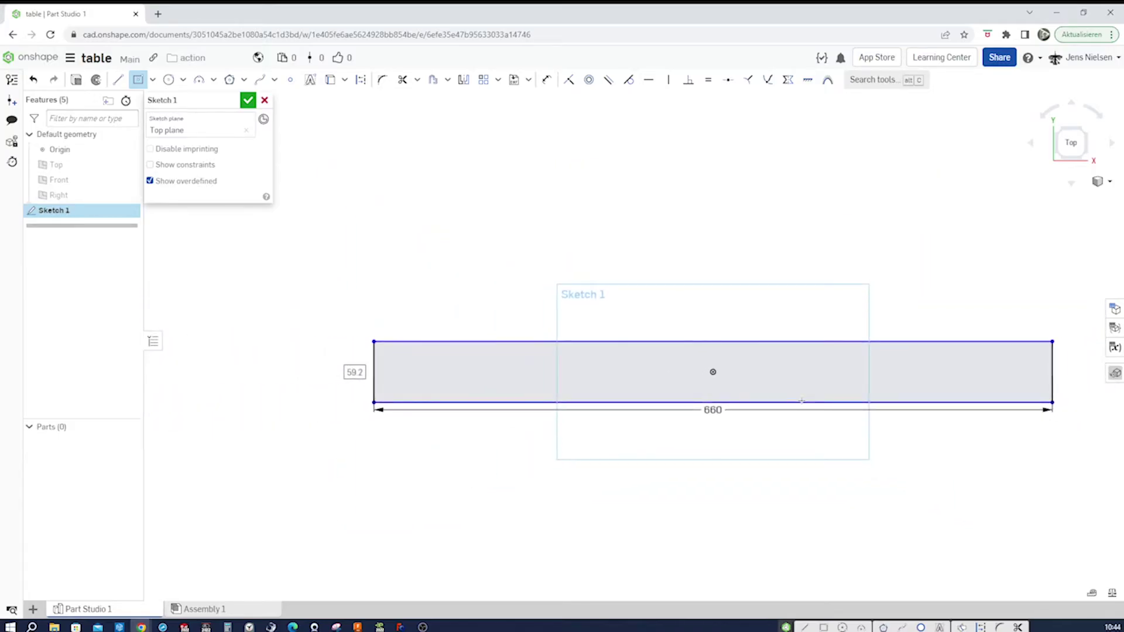
type("340")
key("Return")
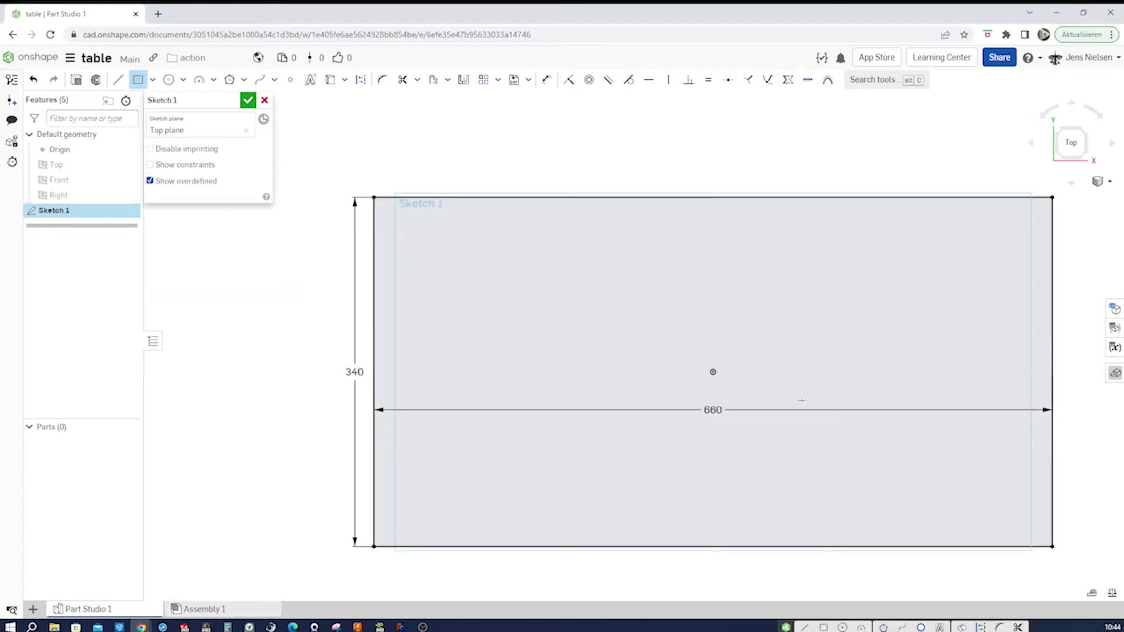
key("Escape")
Step: Move the rectangle's width and height dimensions clear of the outline, below it and to its left
scroll(722, 410, "down", 3)
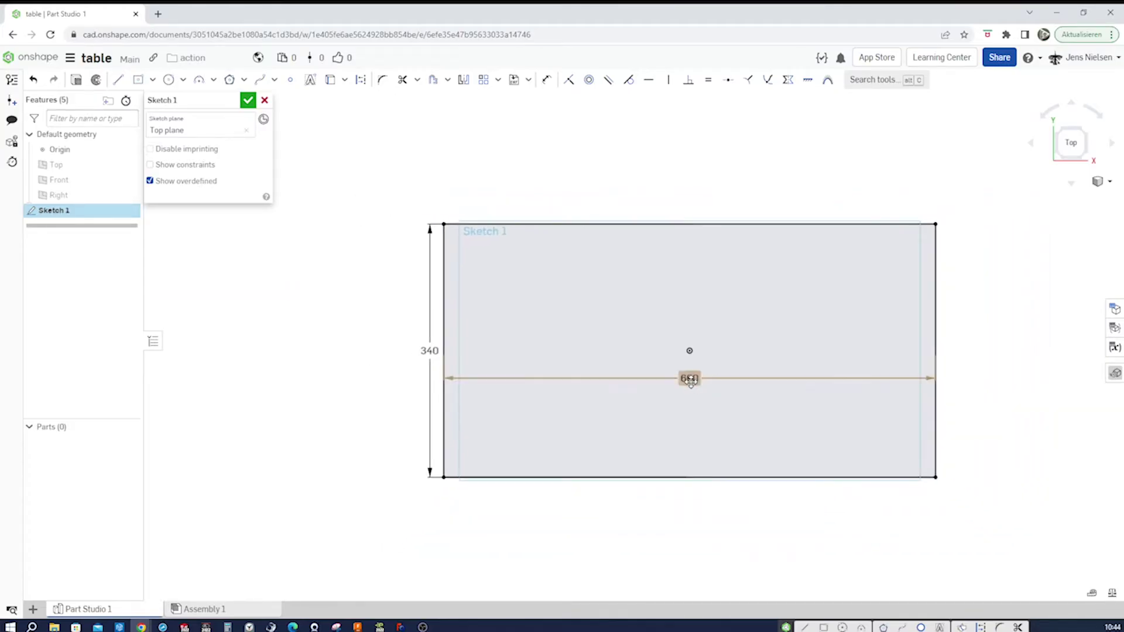
left_click_drag(689, 380, 693, 515)
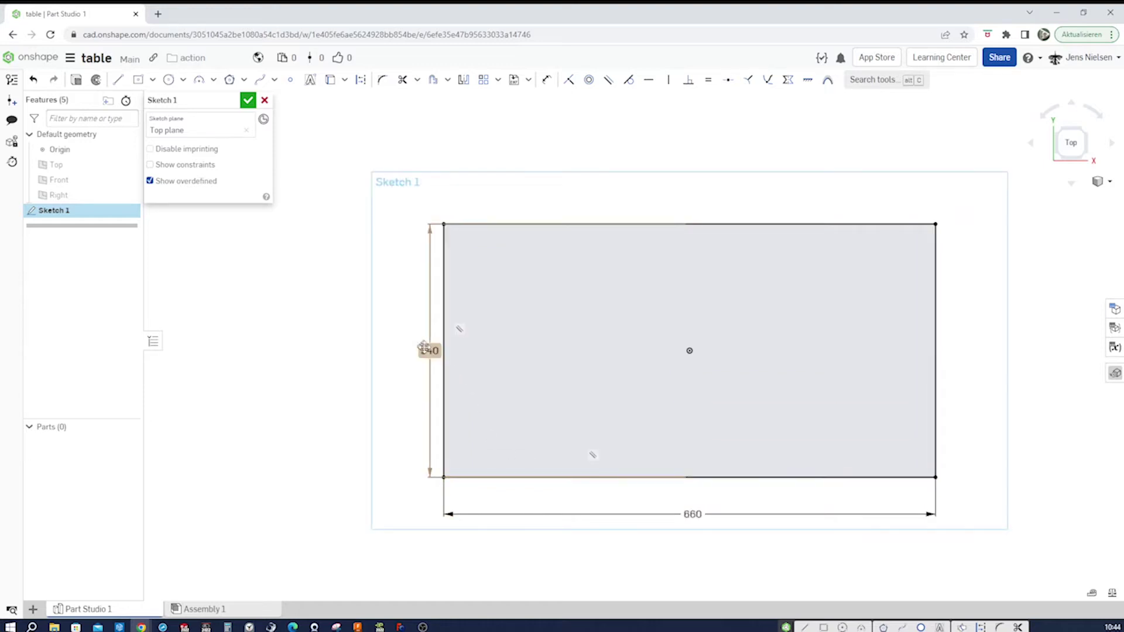
left_click_drag(423, 347, 401, 360)
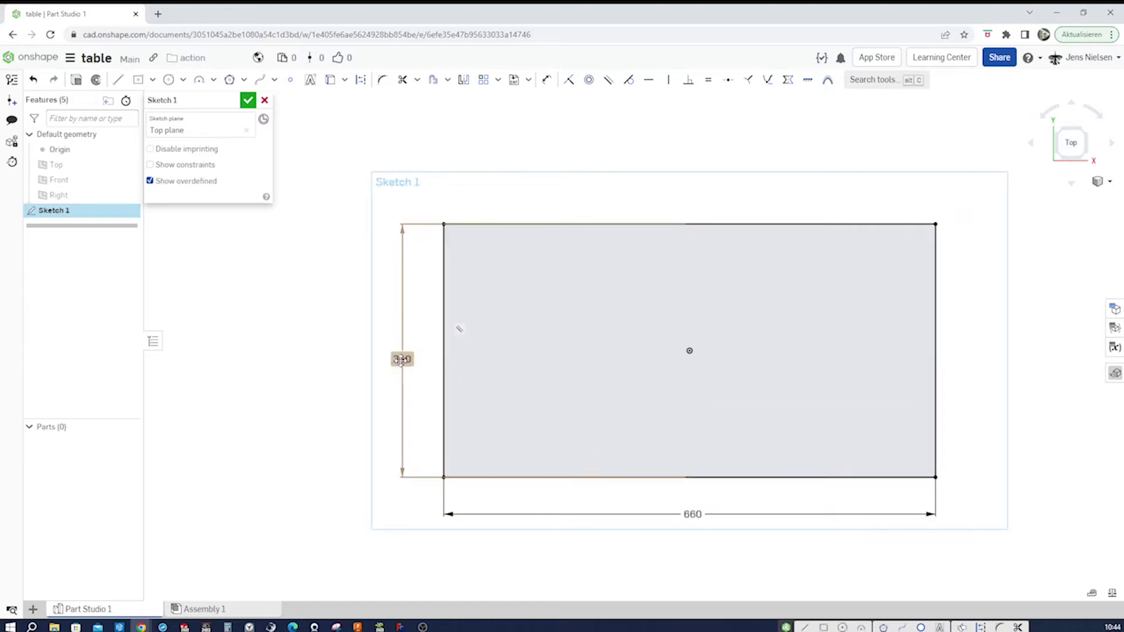
Step: Extrude the rectangle as a new solid with a blind depth of 25 mm
left_click(93, 82)
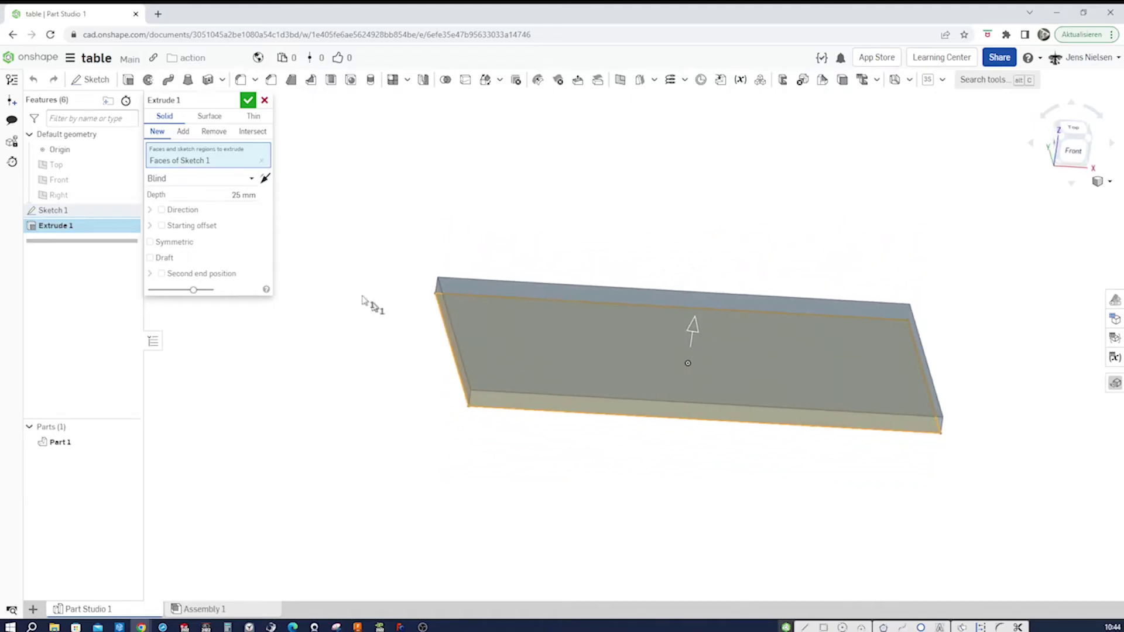
left_click(243, 195)
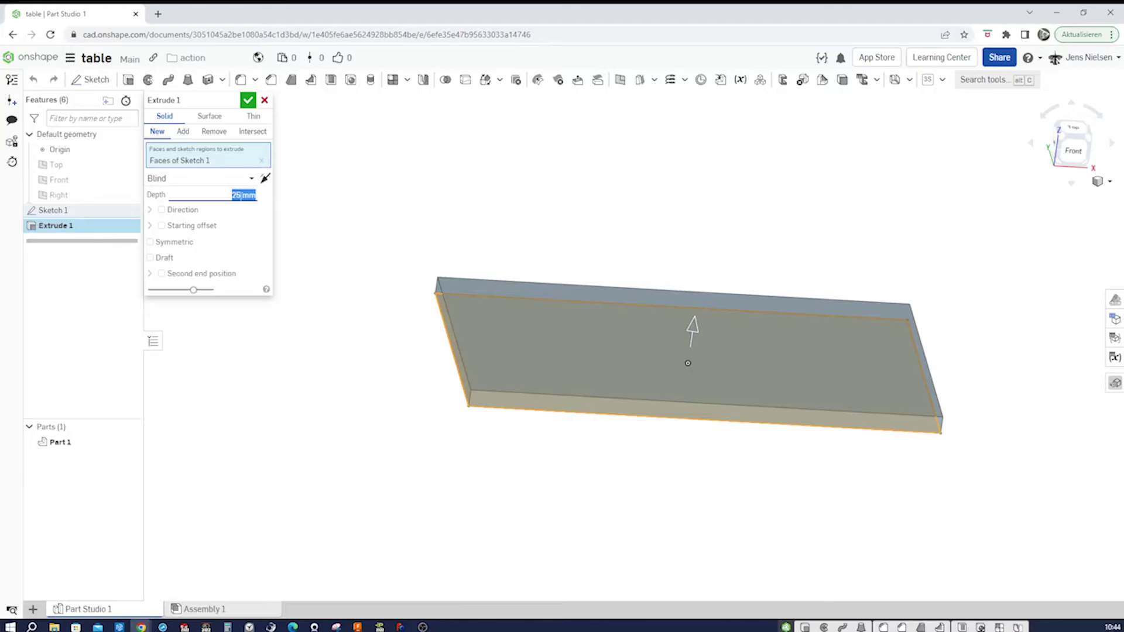
left_click(249, 100)
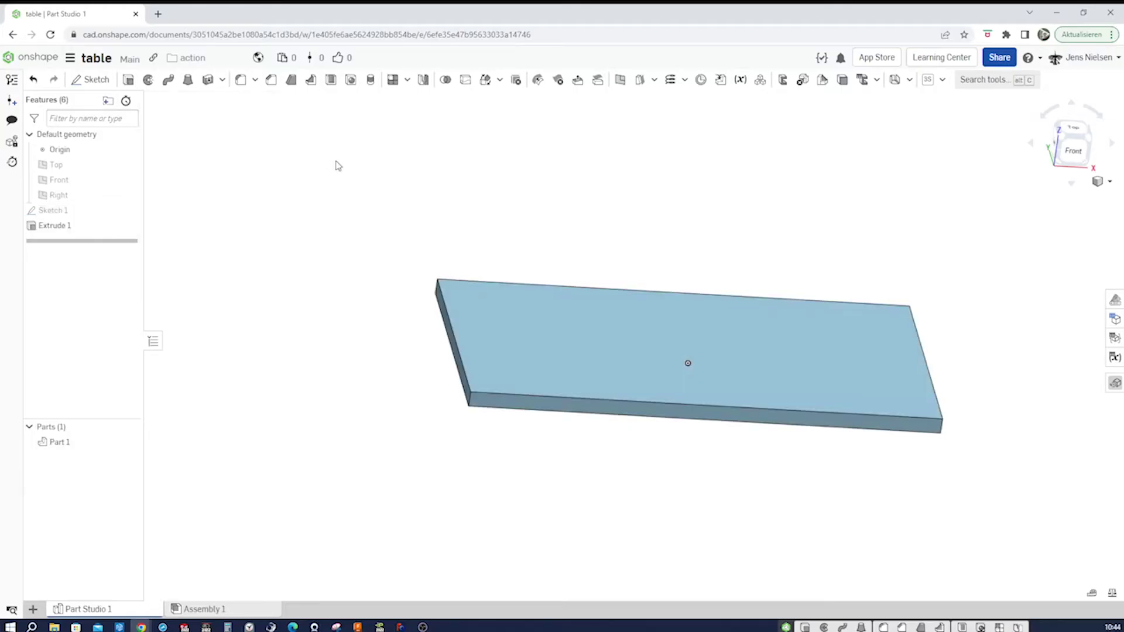
Step: Rename the extruded part as top
right_click(113, 446)
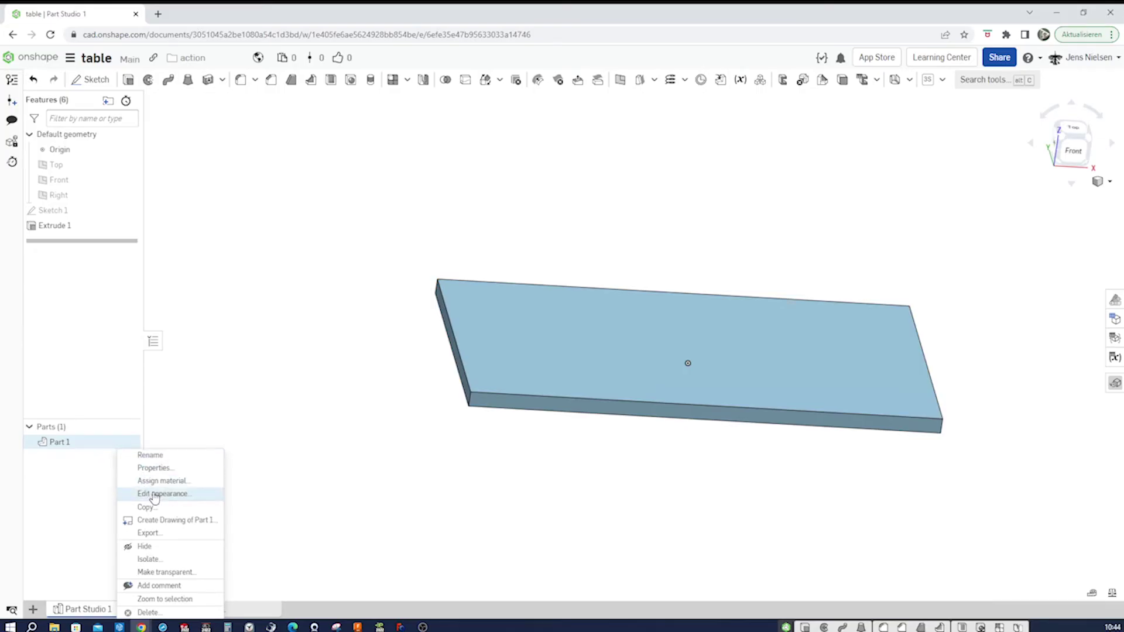
left_click(151, 455)
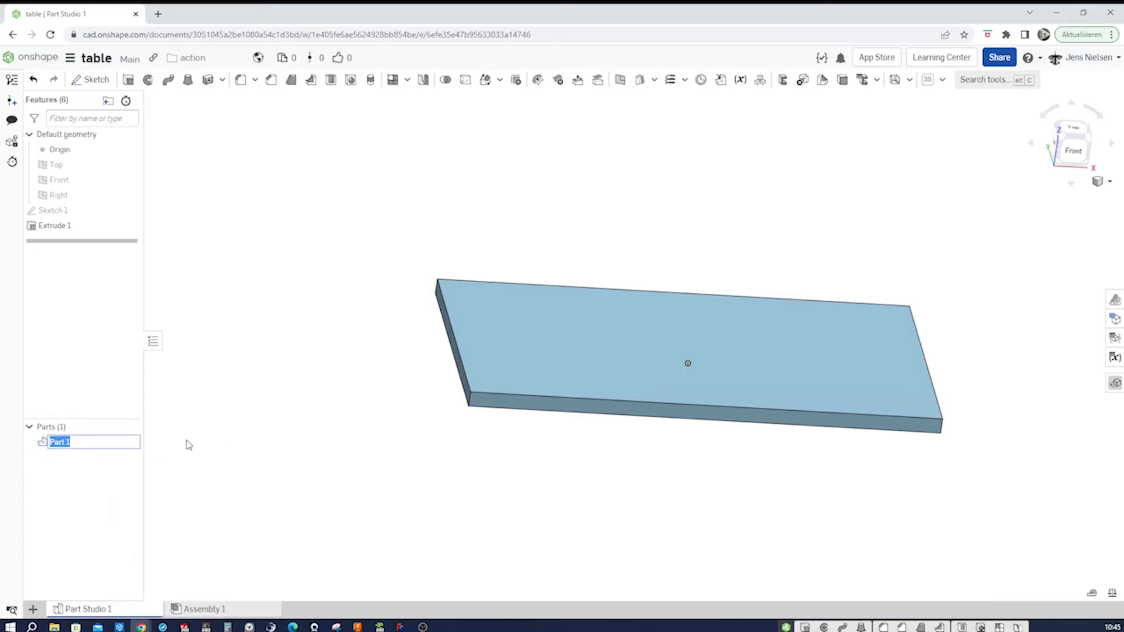
type("top")
left_click(189, 444)
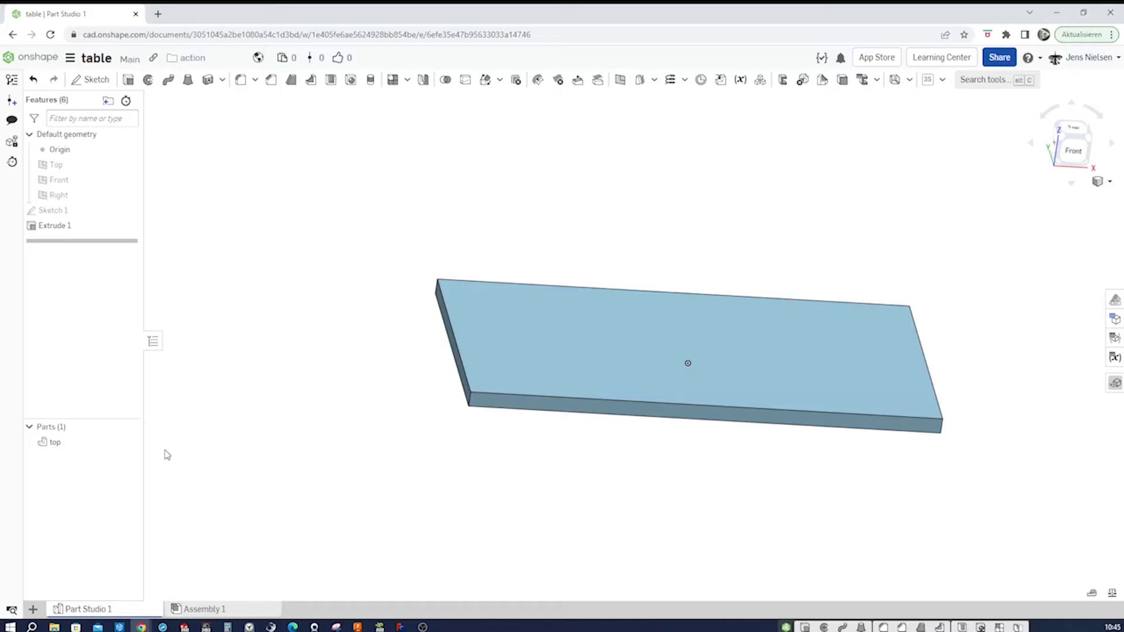
Step: Change the appearance of the top part to a light wood-brown colour from the palette
right_click(81, 440)
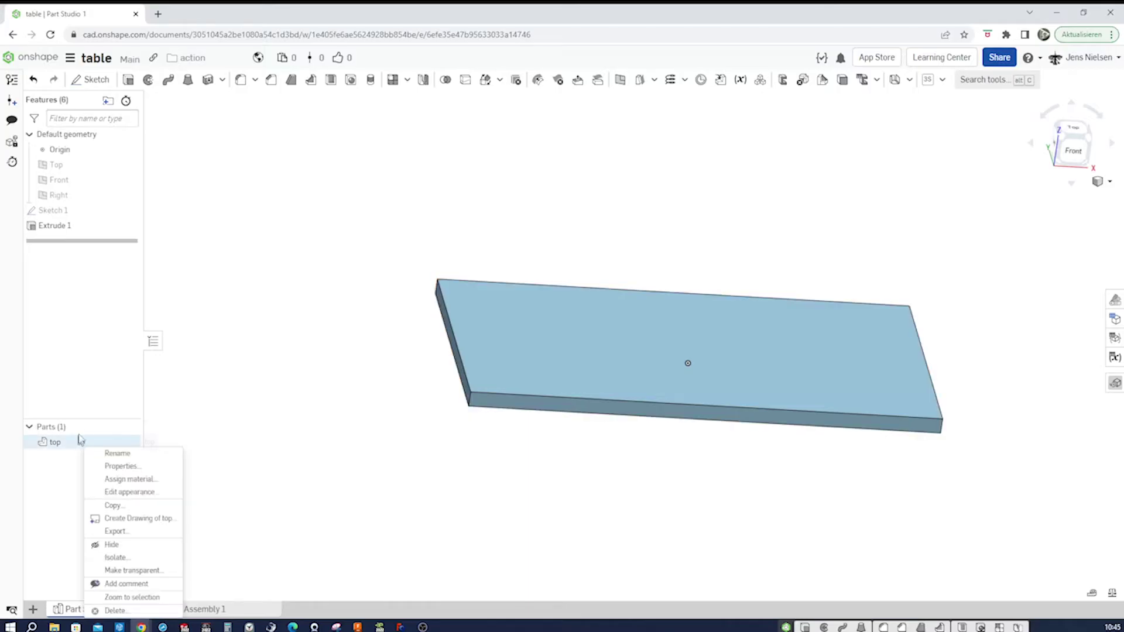
left_click(130, 492)
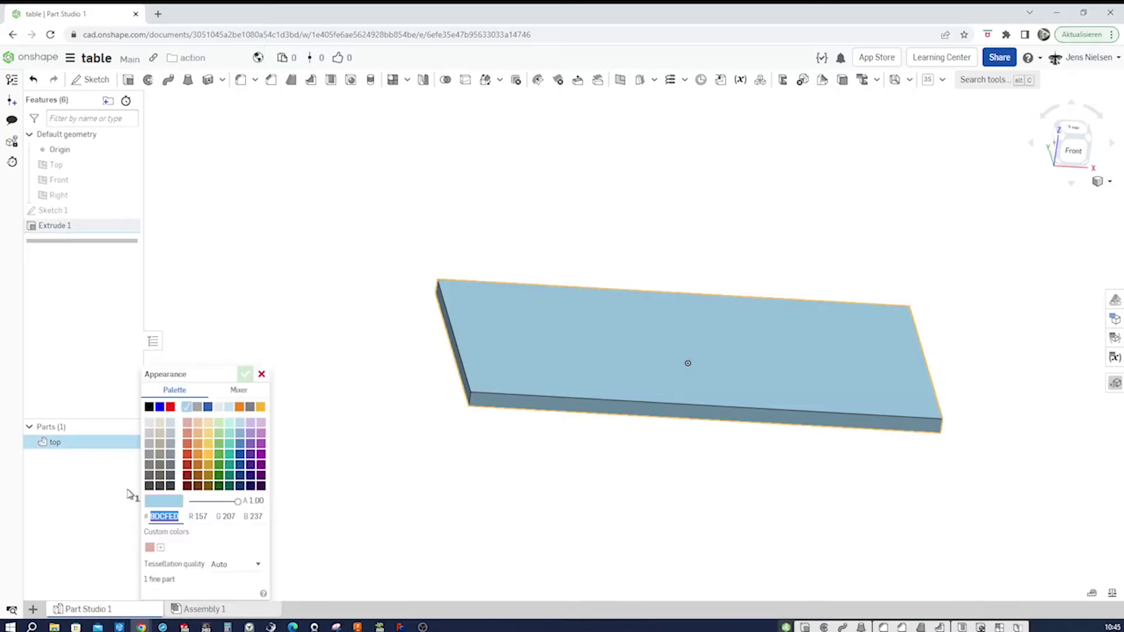
left_click(198, 433)
left_click(244, 374)
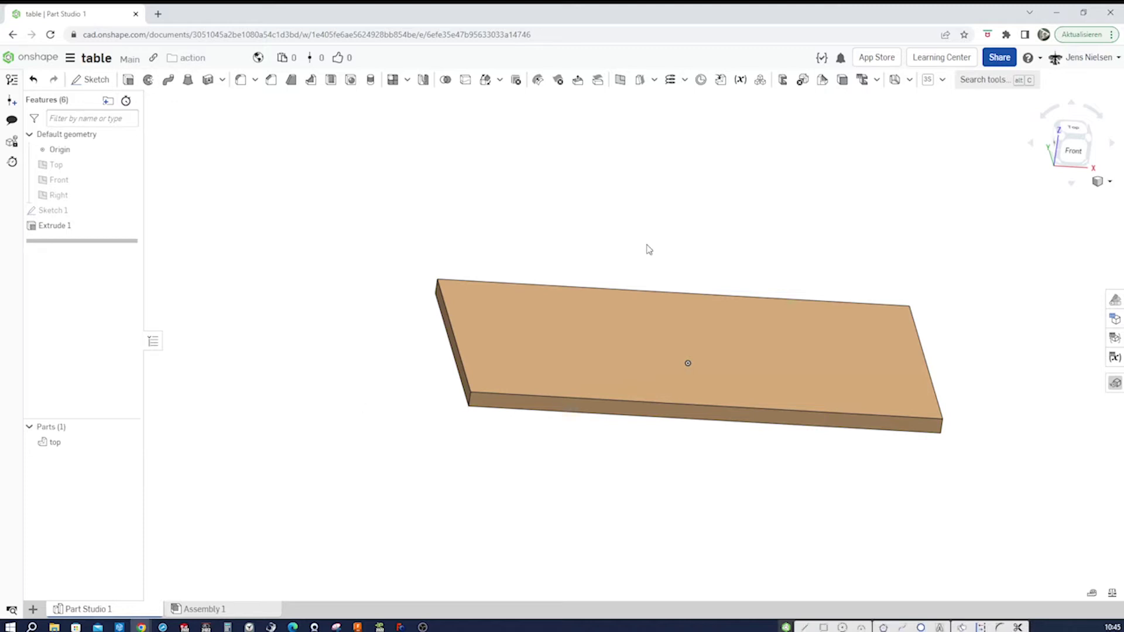
Step: Start a second sketch on the Top plane for the table legs
key("s")
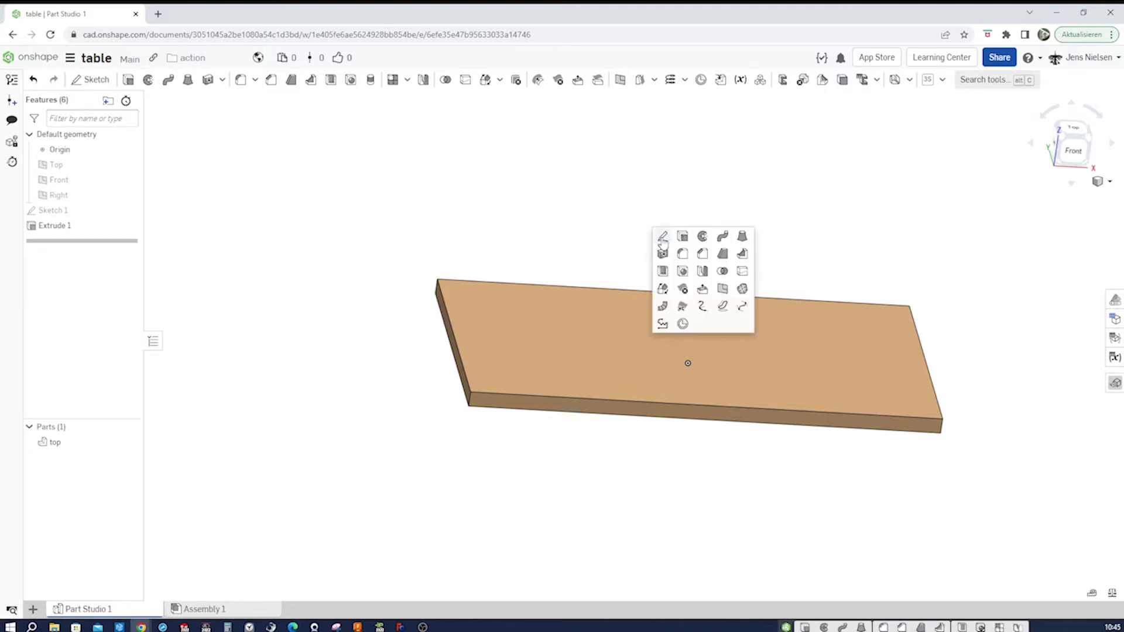
left_click(662, 238)
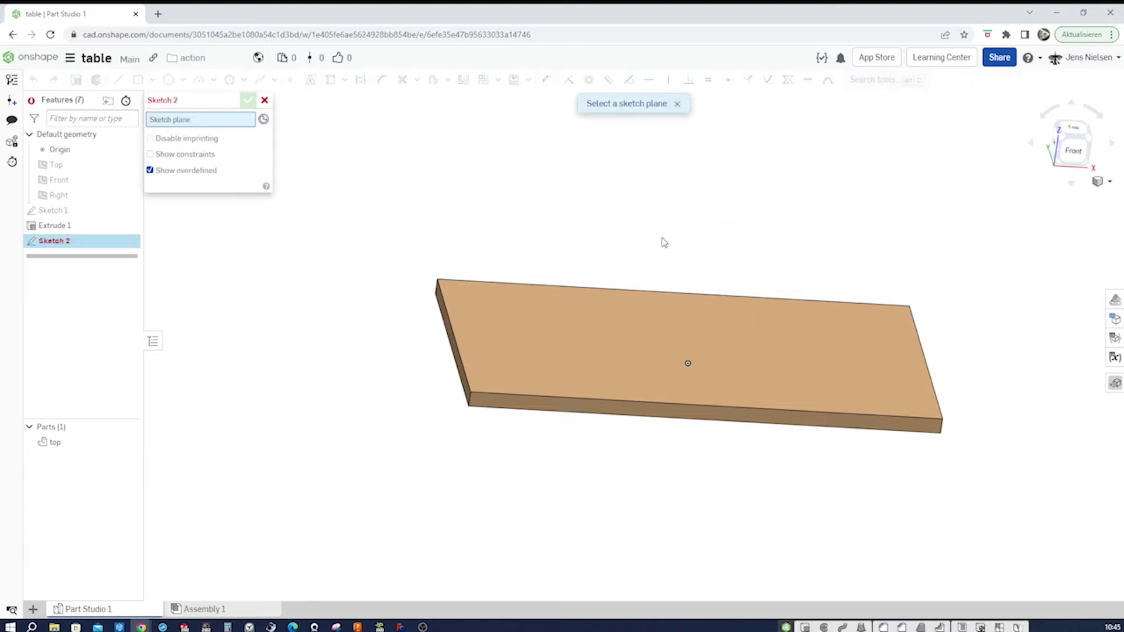
left_click(92, 168)
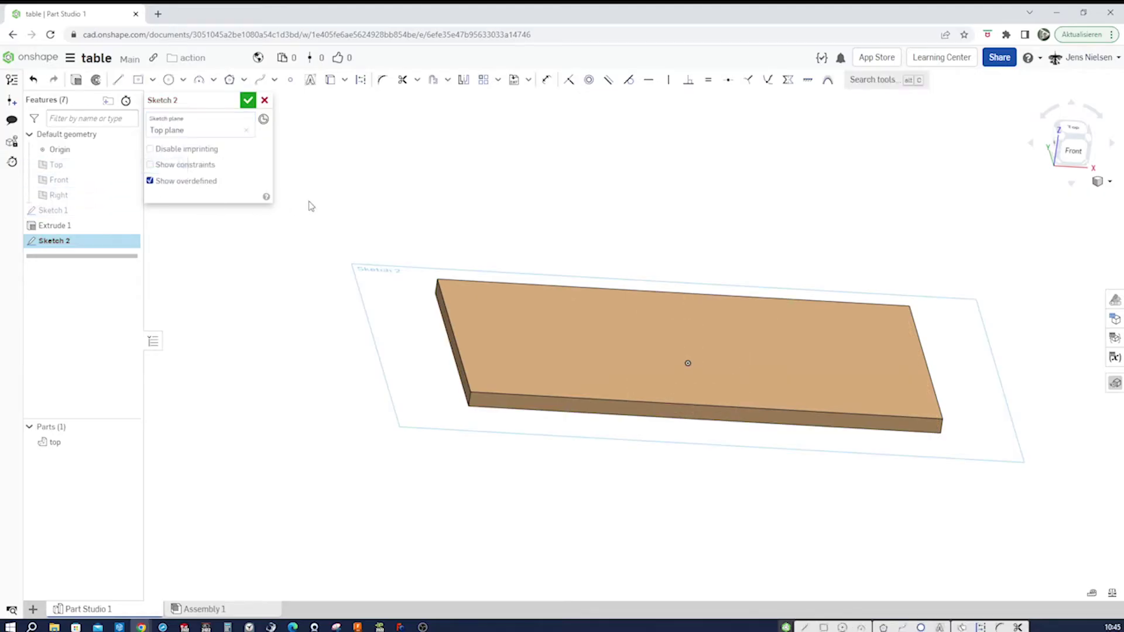
key("n")
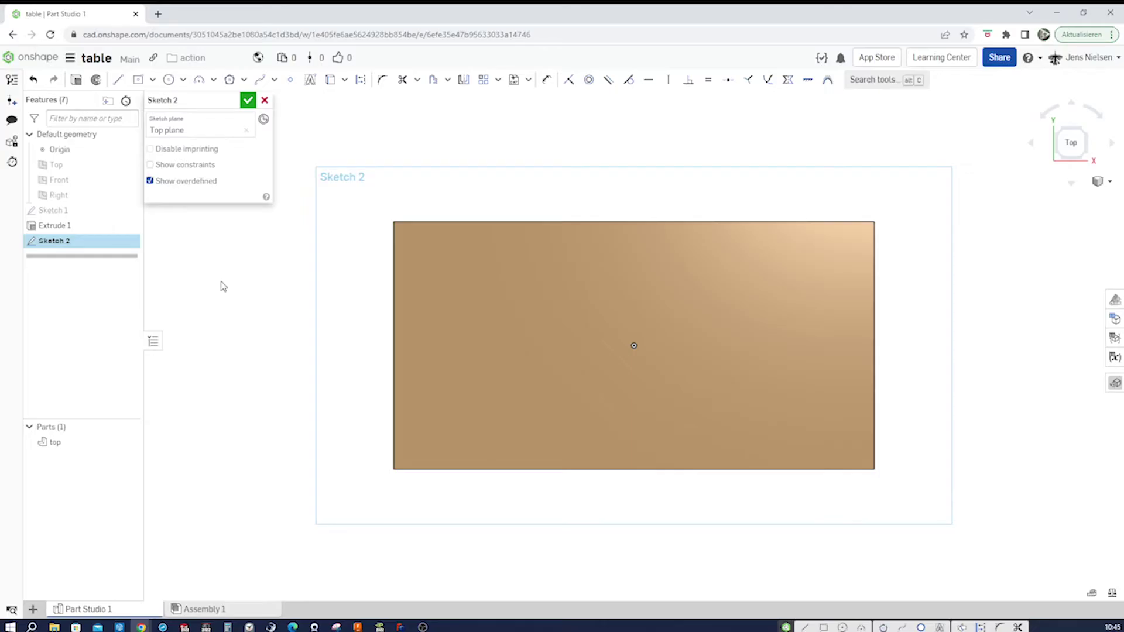
Step: Project the tabletop face's outline into the sketch and hide the top part
key("u")
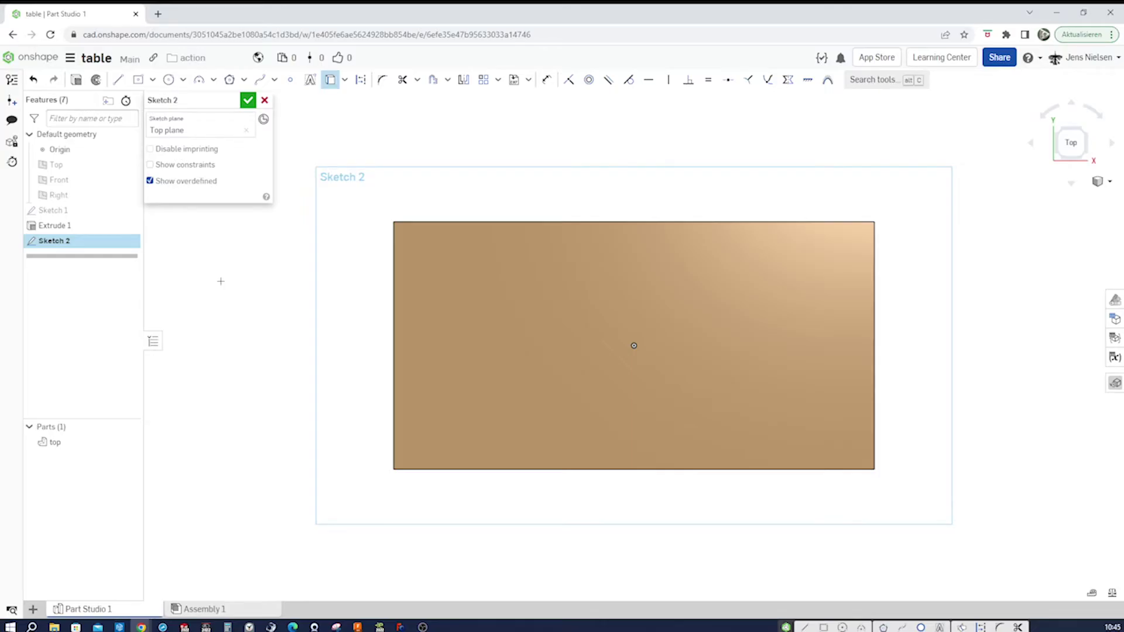
left_click(450, 307)
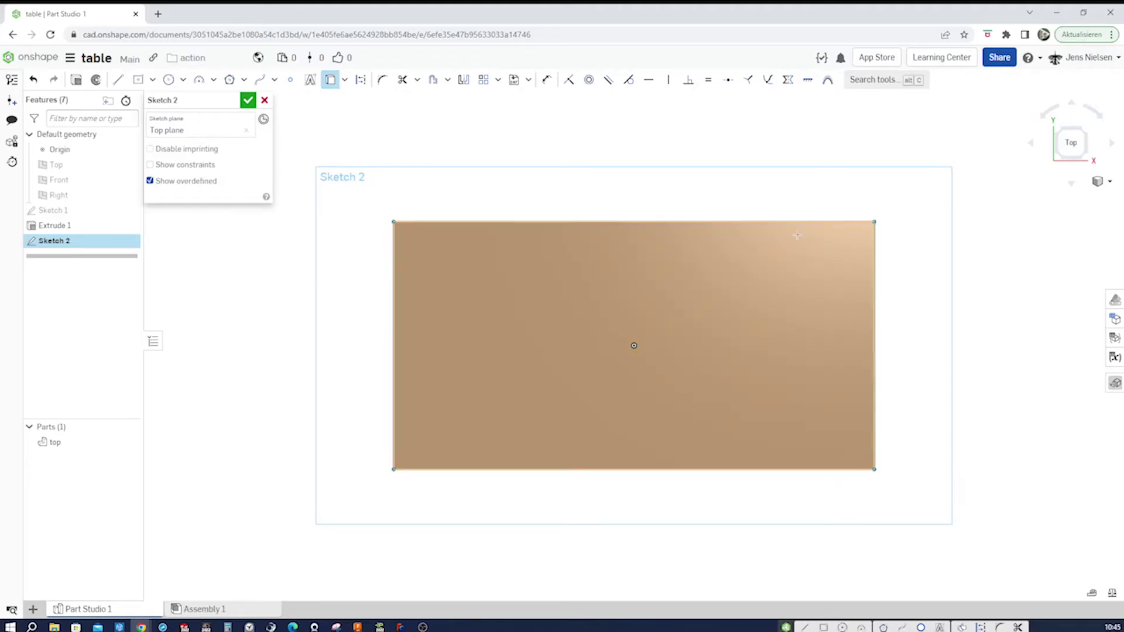
left_click(129, 441)
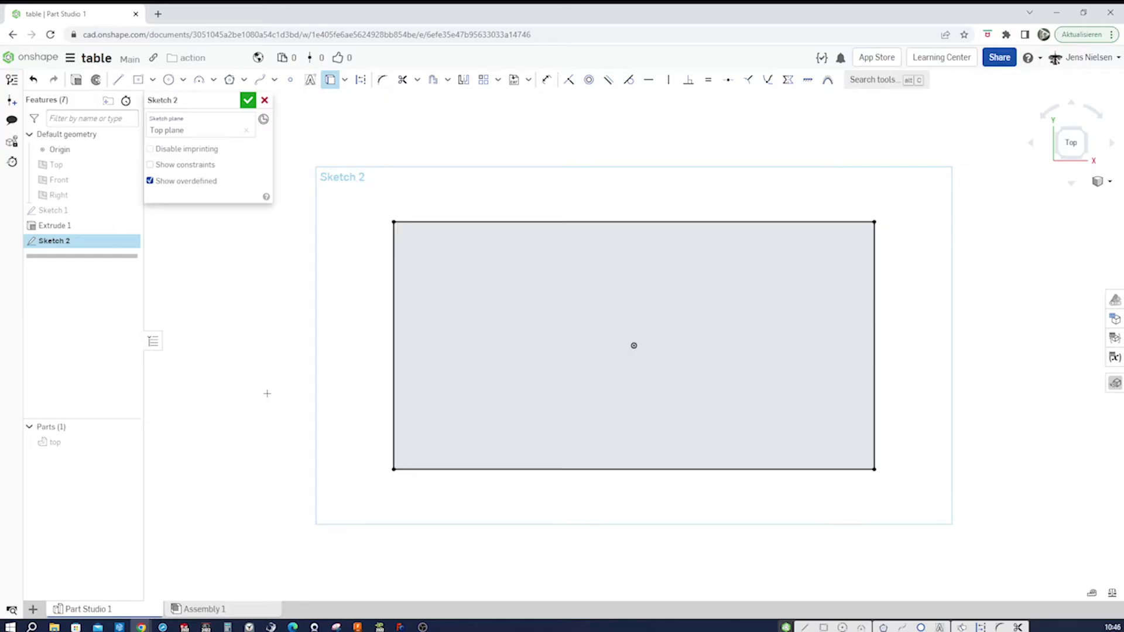
Step: Draw a center-point rectangle about 39 mm wide inside the outline's lower-right corner and make its adjacent sides equal
key("s")
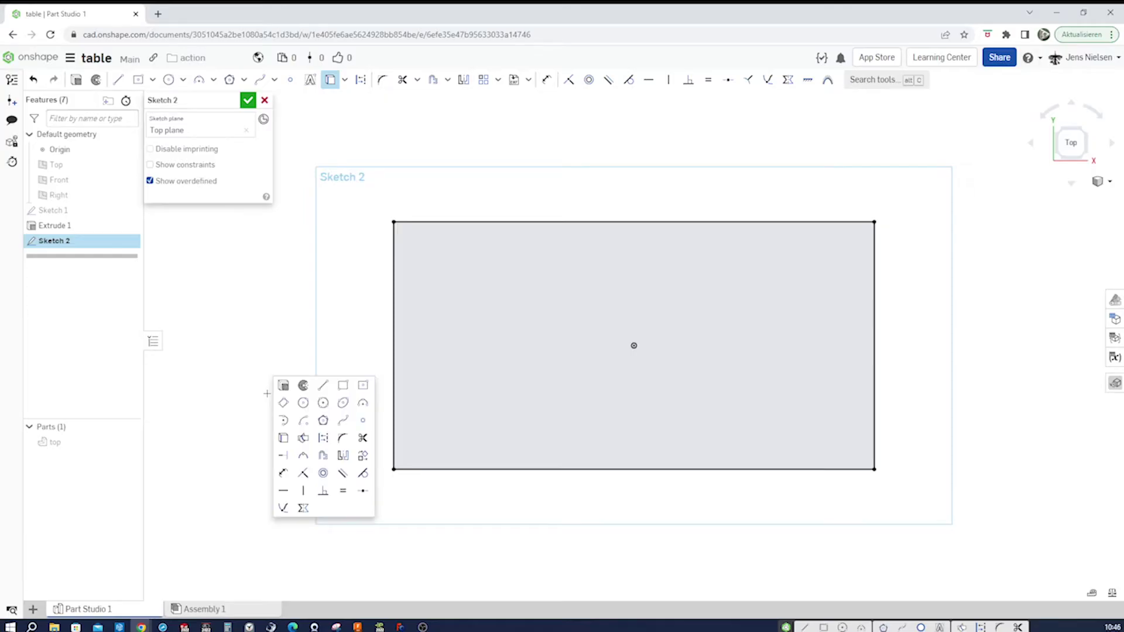
left_click(363, 386)
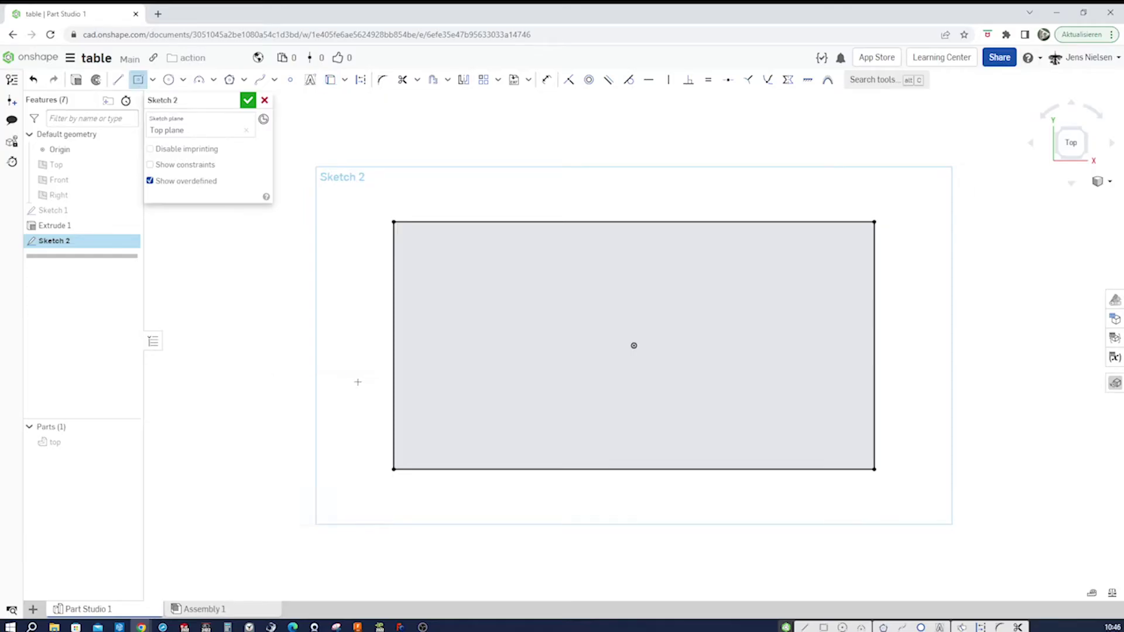
left_click(852, 447)
left_click(866, 460)
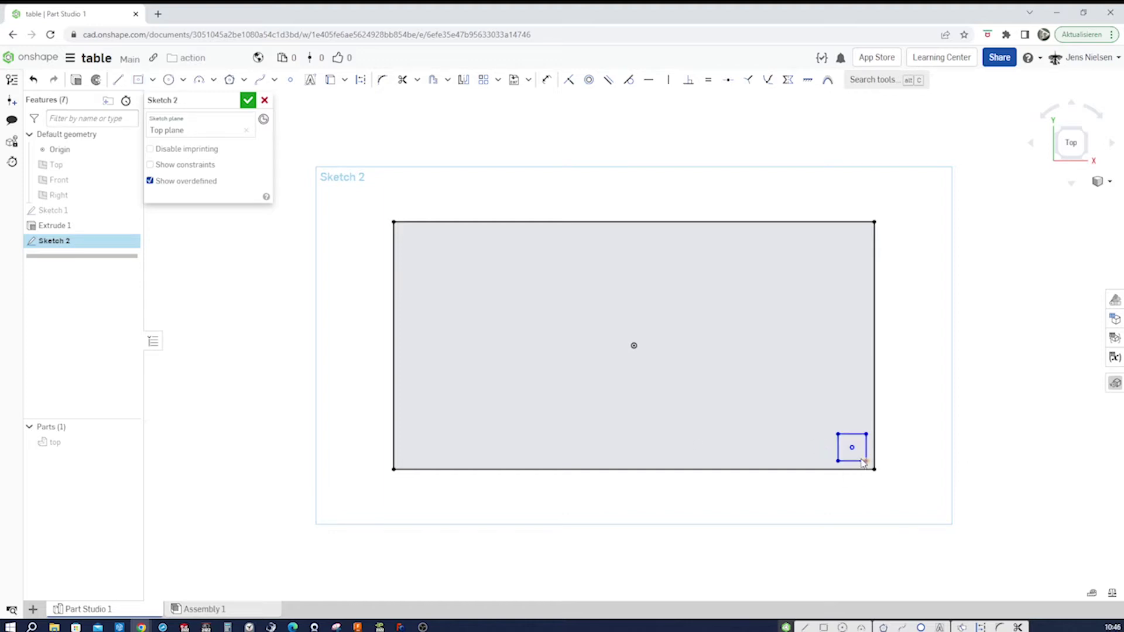
key("e")
left_click(859, 434)
left_click(866, 443)
Step: Dimension the width of the small leg square to 36 mm
key("u")
left_click(851, 434)
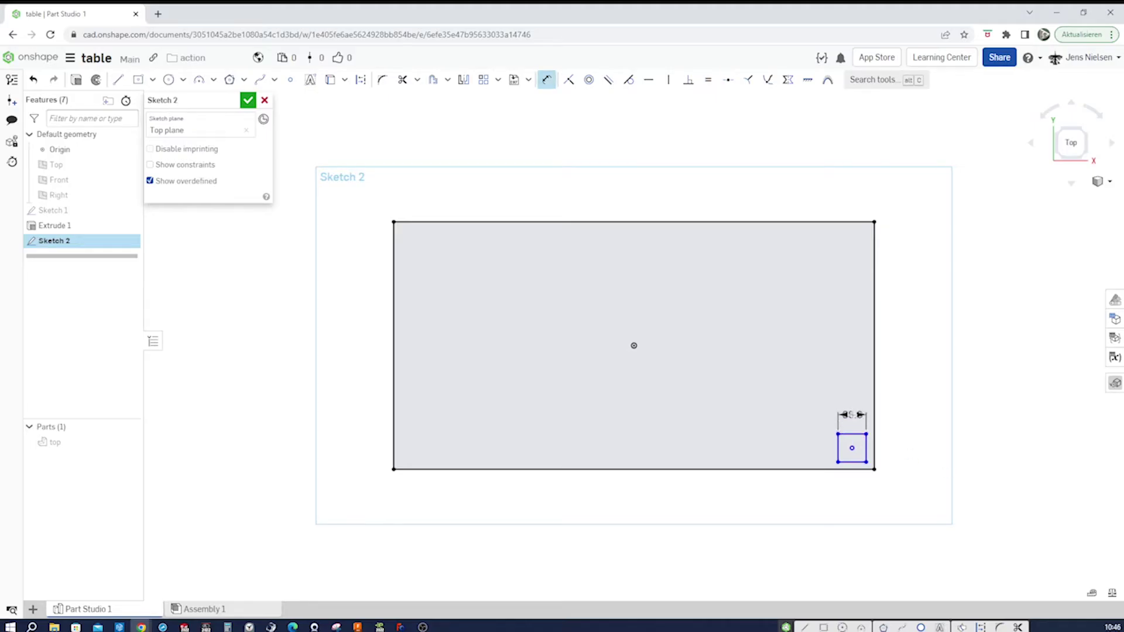
left_click(854, 417)
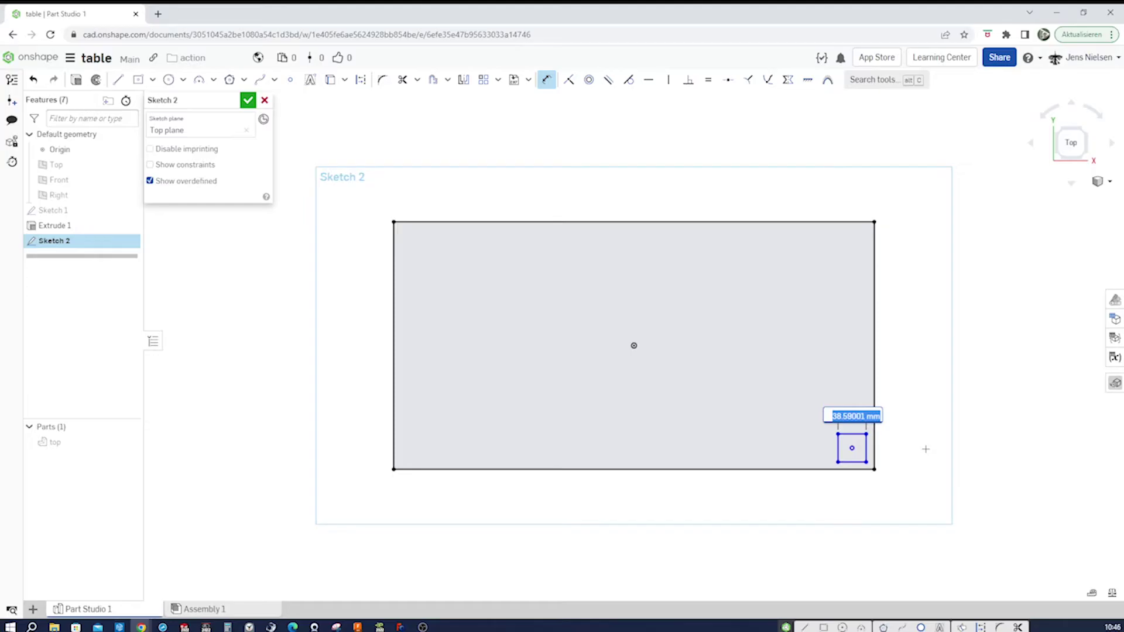
type("35")
key("Return")
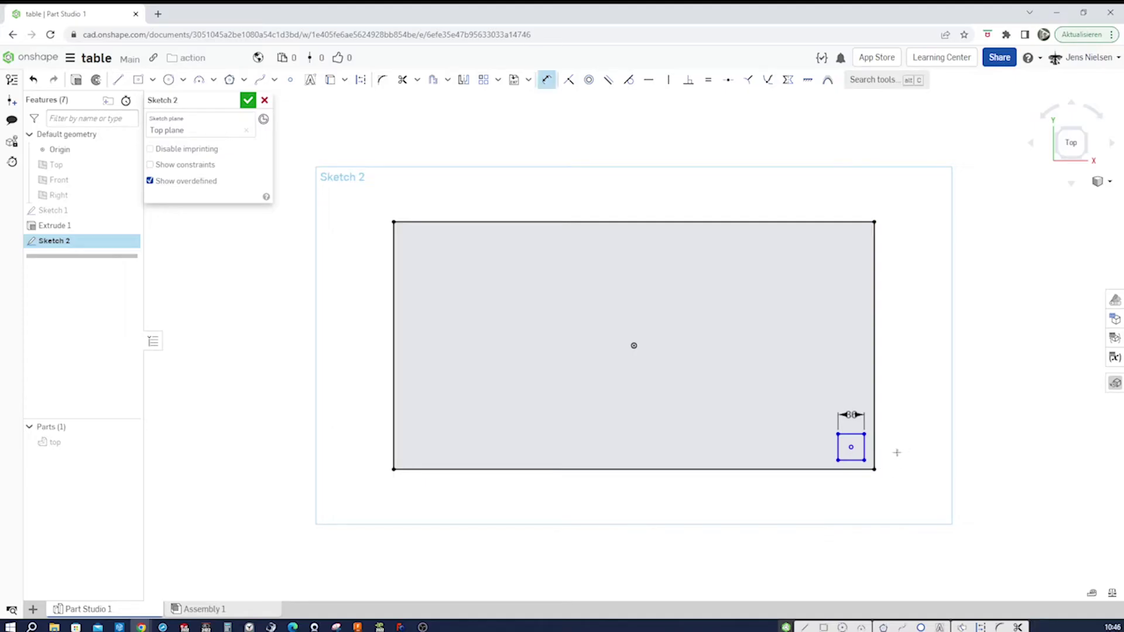
Step: Set the distance between the leg square's right side and the outline's right edge to 12 mm
left_click(875, 454)
left_click(864, 456)
left_click(865, 503)
type("1")
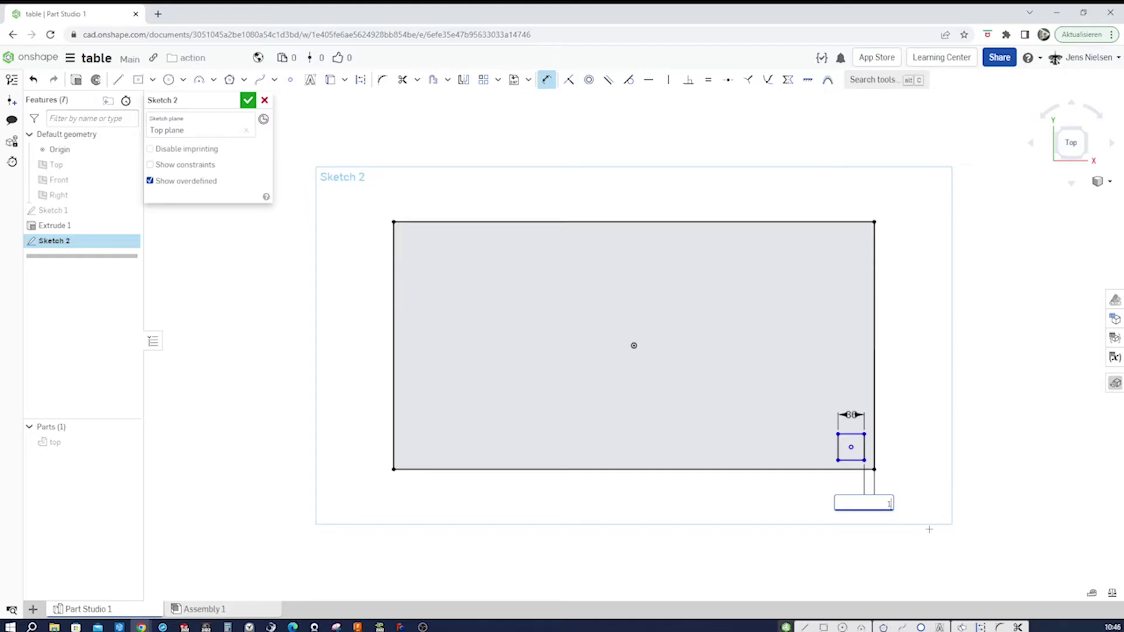
type("2")
key("Return")
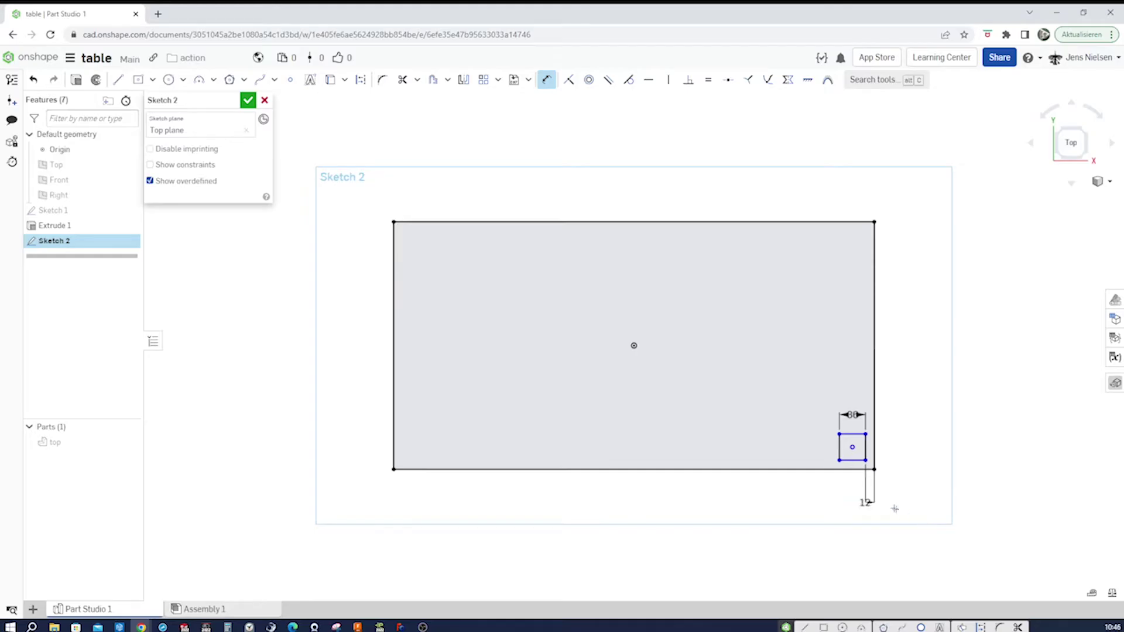
Step: Set the distance between the leg square's lower side and the outline's lower edge to 12 mm
left_click(857, 460)
left_click(911, 466)
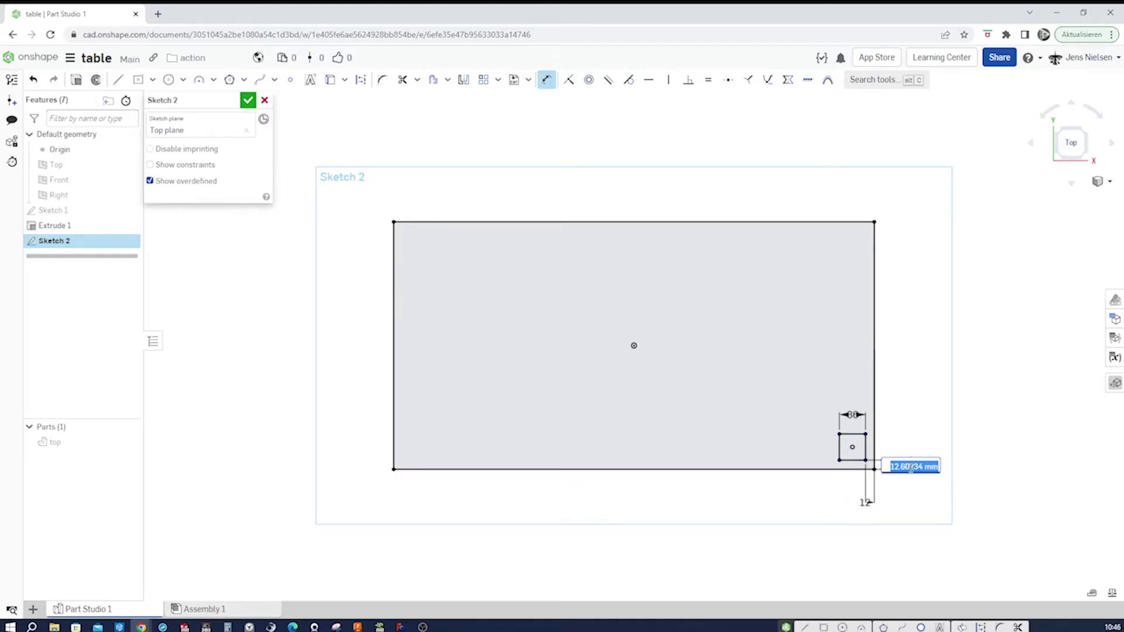
type("12")
key("Return")
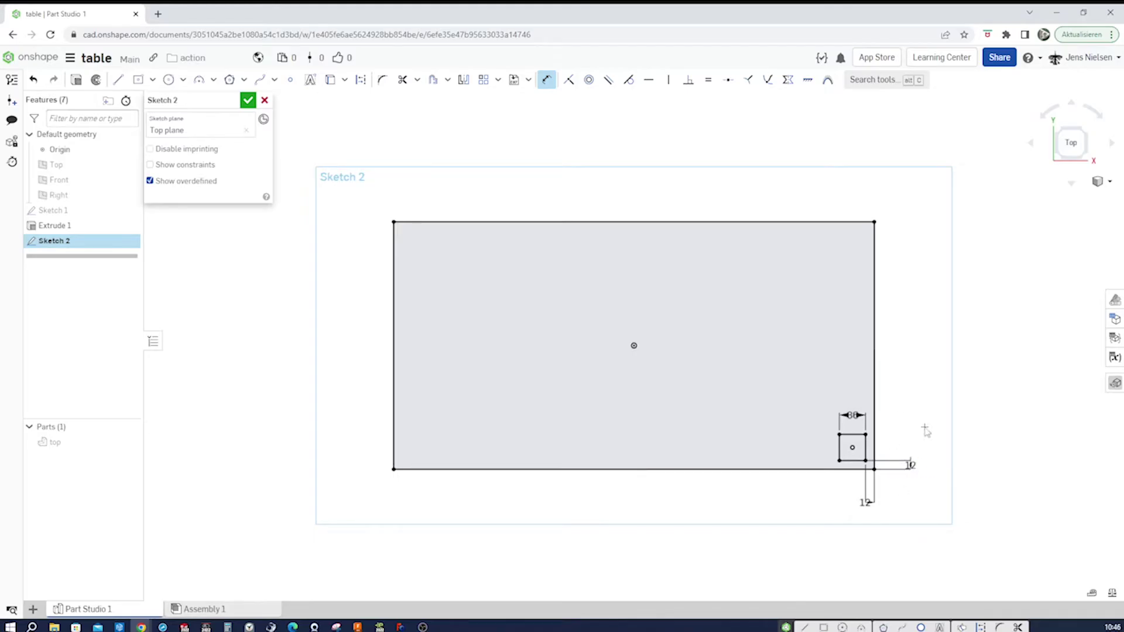
key("Escape")
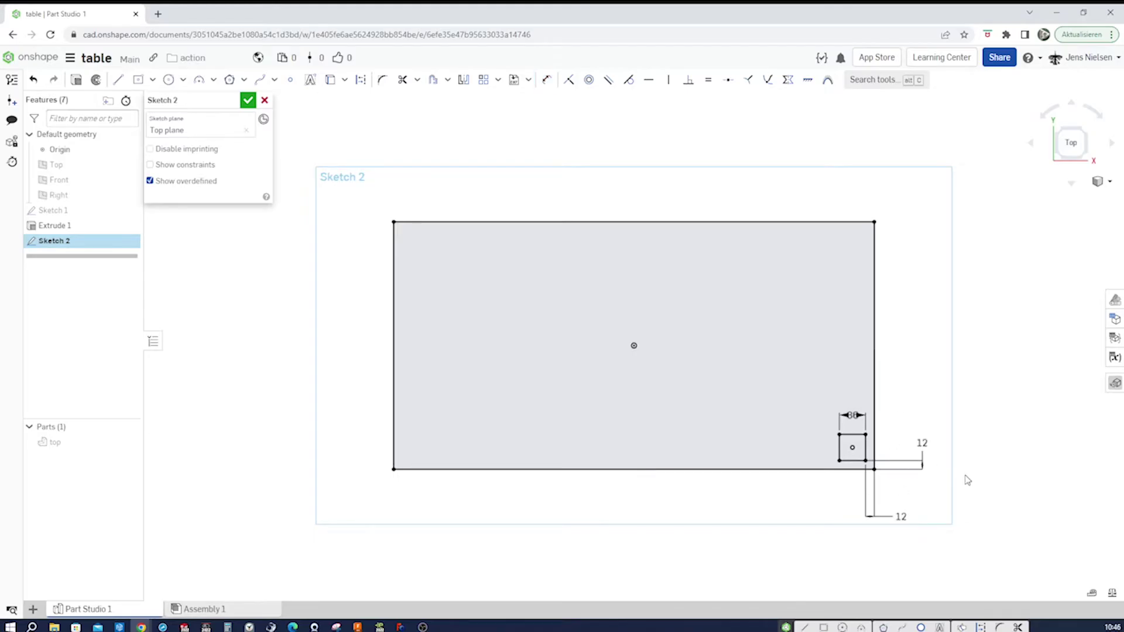
Step: Draw connected lines from the midpoint of the outline's right edge to the origin and down to the lower edge's midpoint
key("l")
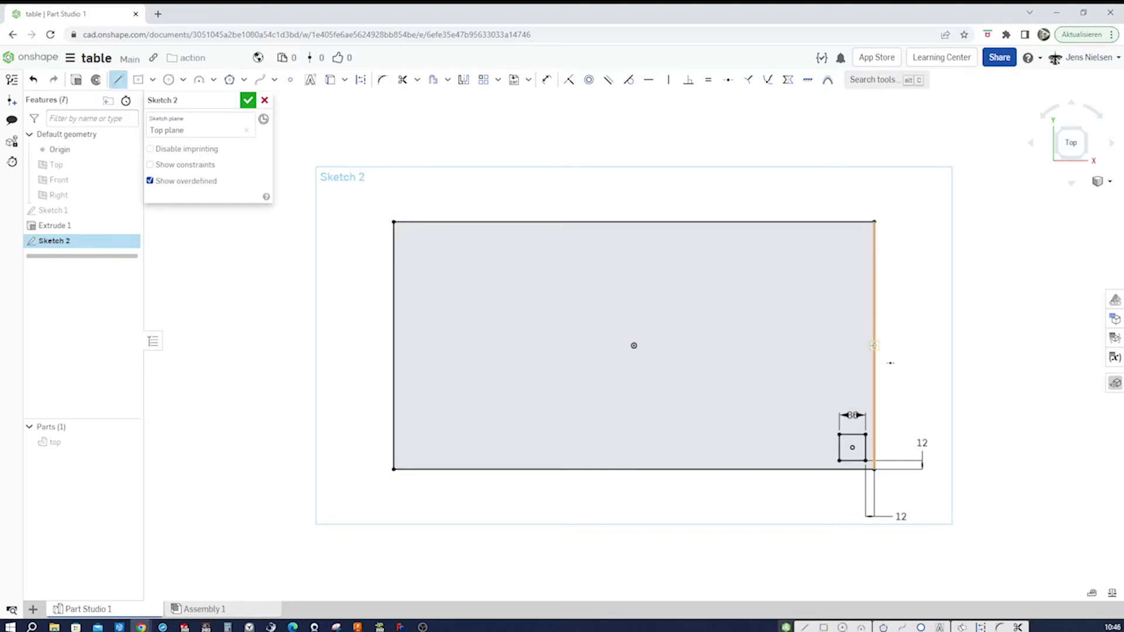
left_click(875, 347)
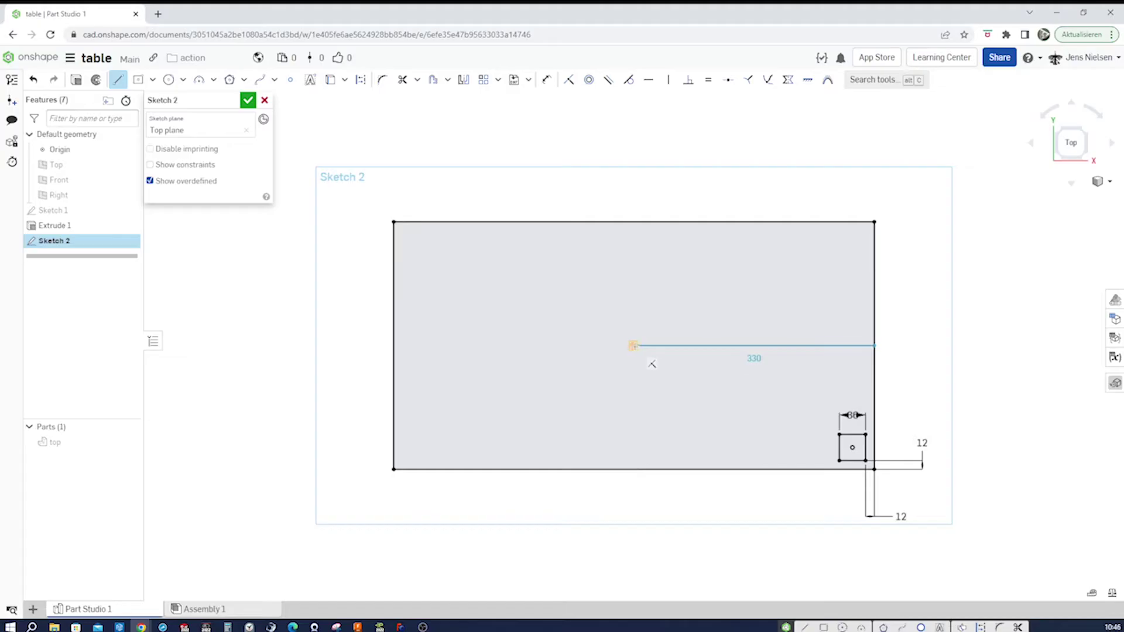
left_click(633, 346)
left_click(633, 468)
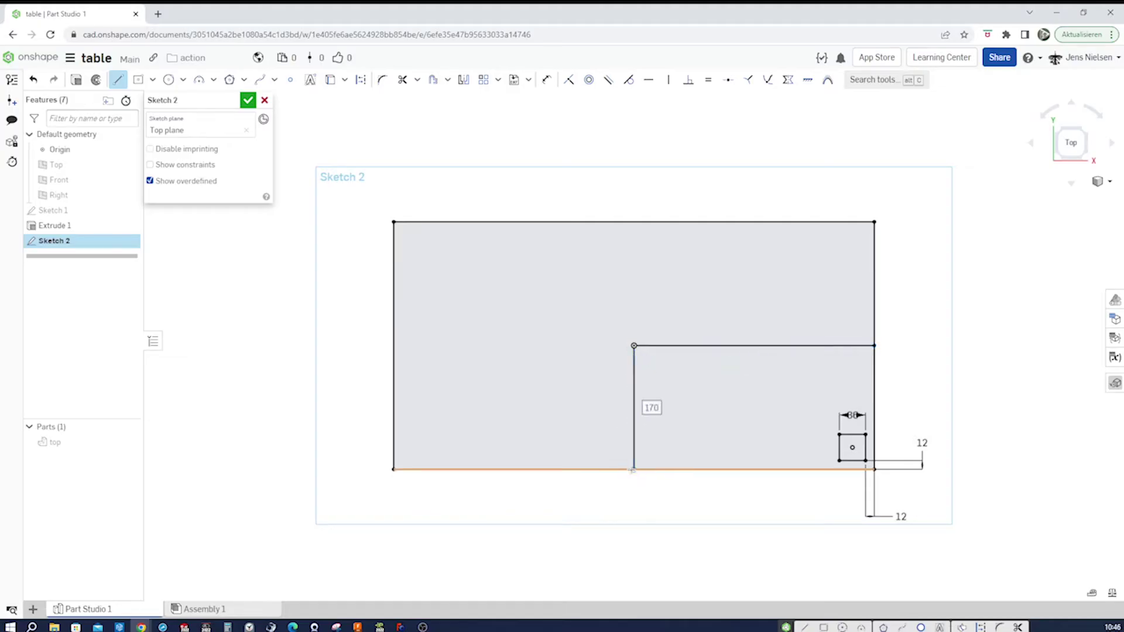
key("Escape")
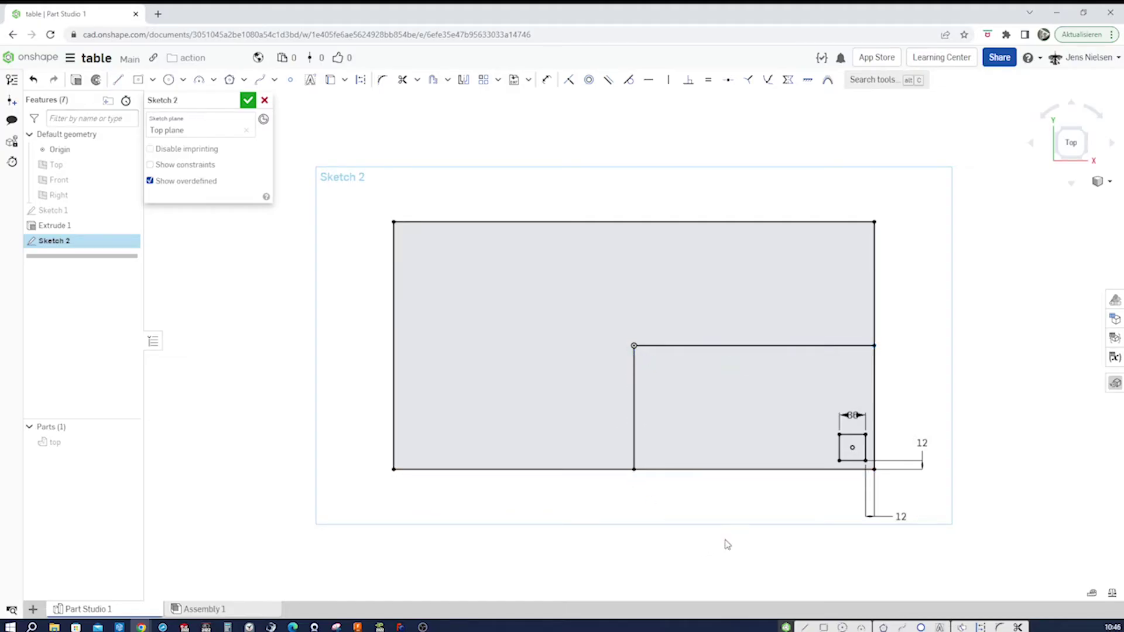
Step: Draw a corner rectangle about 24 mm high from the leg square's left side to the vertical centre line
key("a")
key("s")
left_click(820, 379)
scroll(816, 394, "up", 5)
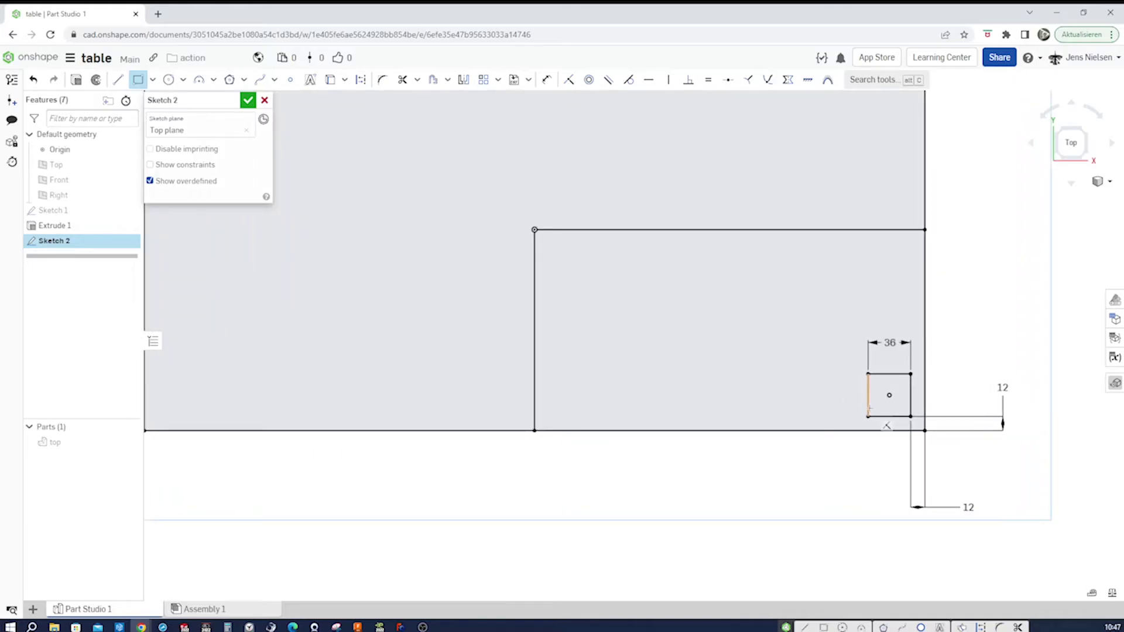
left_click(869, 409)
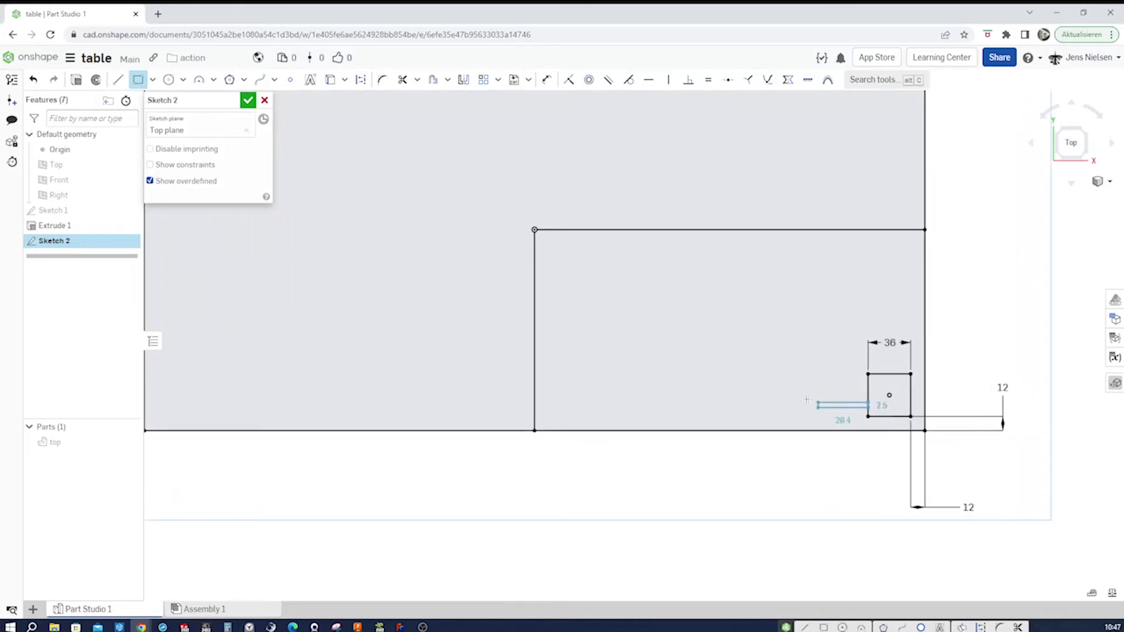
left_click(535, 380)
key("Escape")
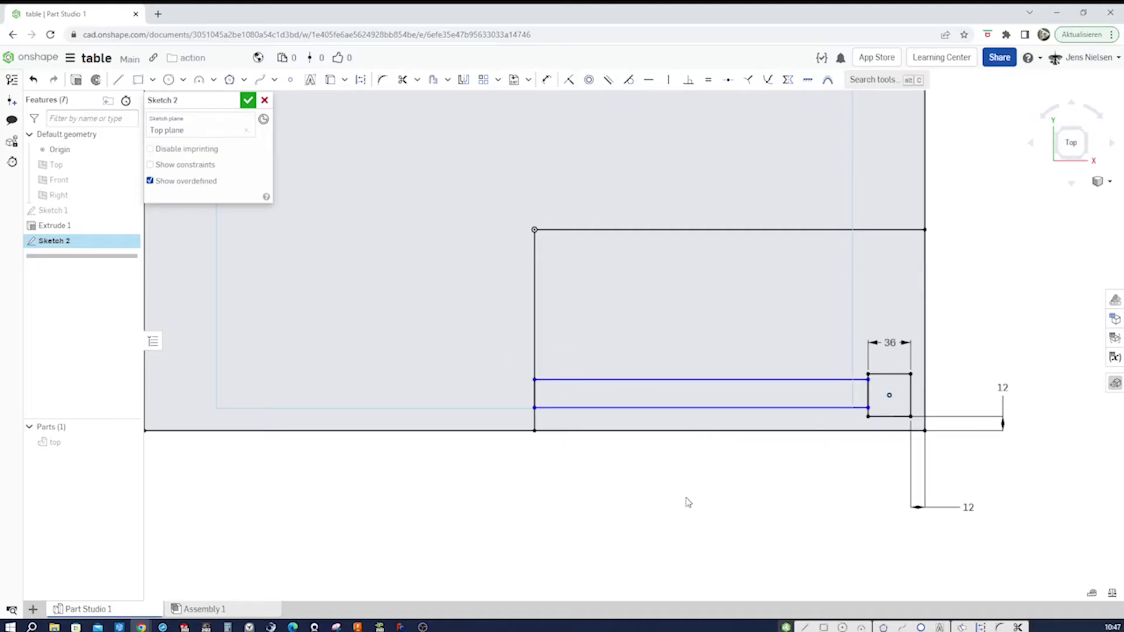
Step: Dimension the height of the long horizontal rectangle to 18 mm
key("u")
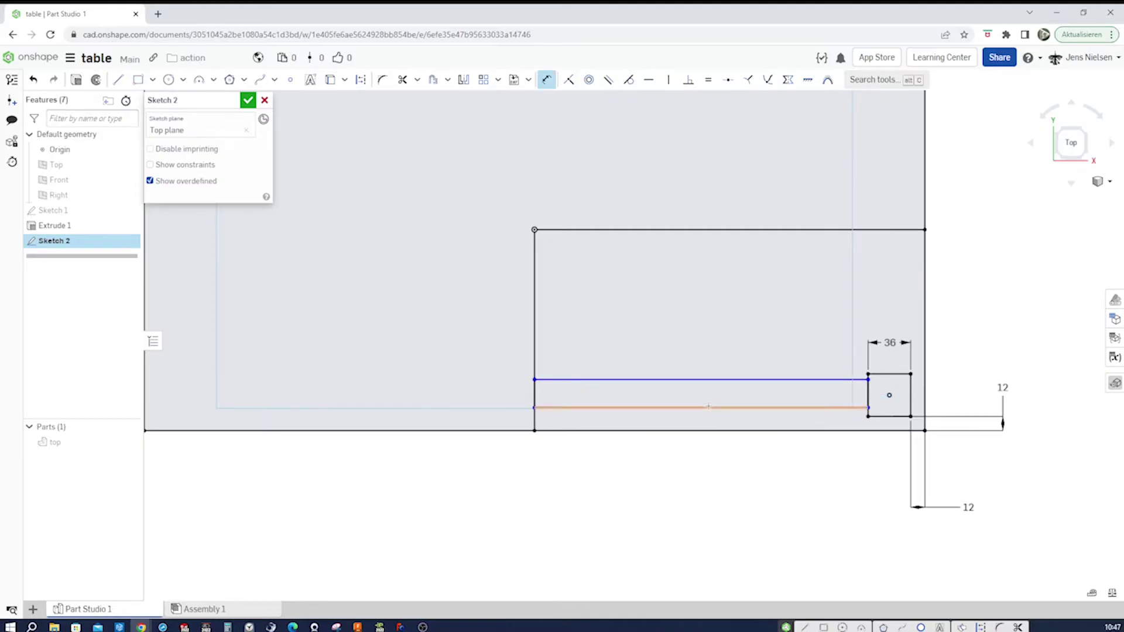
left_click(709, 408)
left_click(701, 380)
left_click(700, 446)
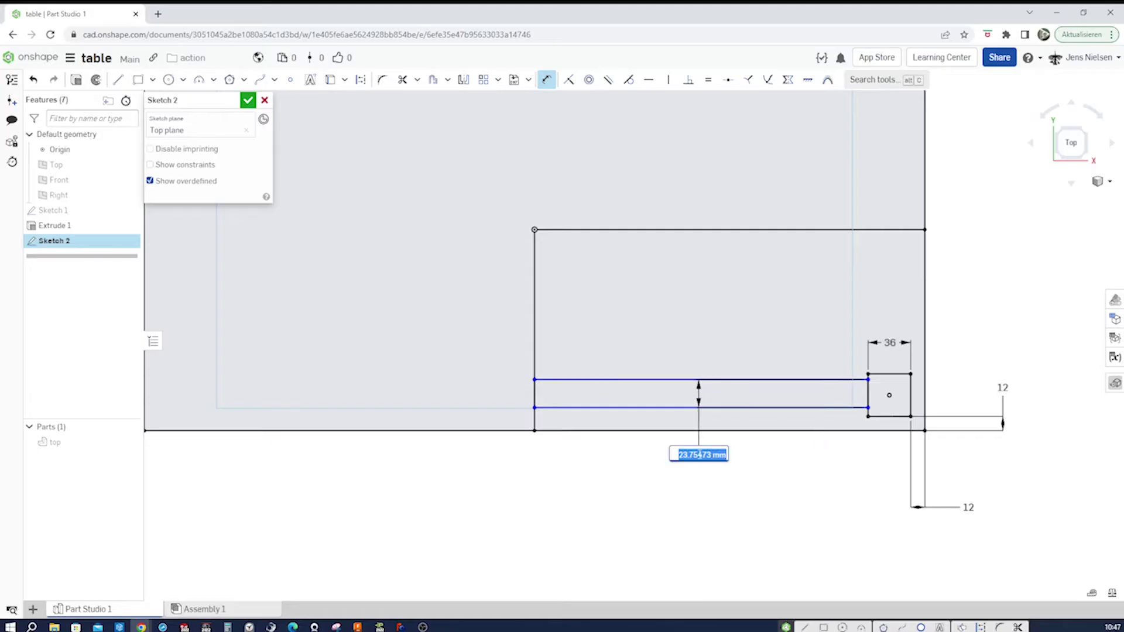
type("18")
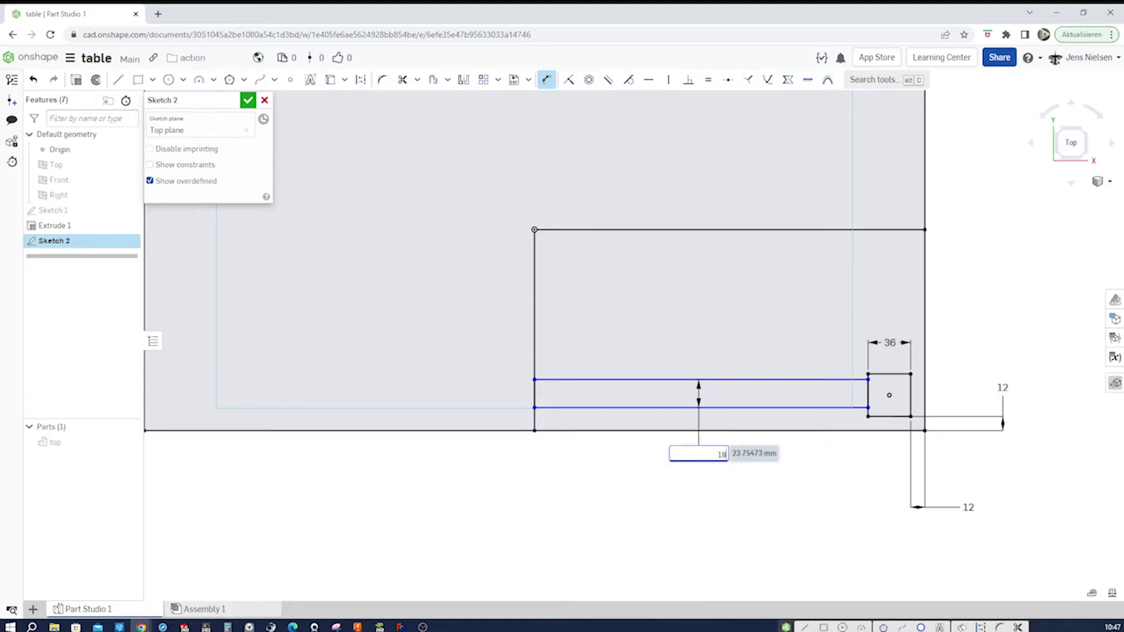
key("Return")
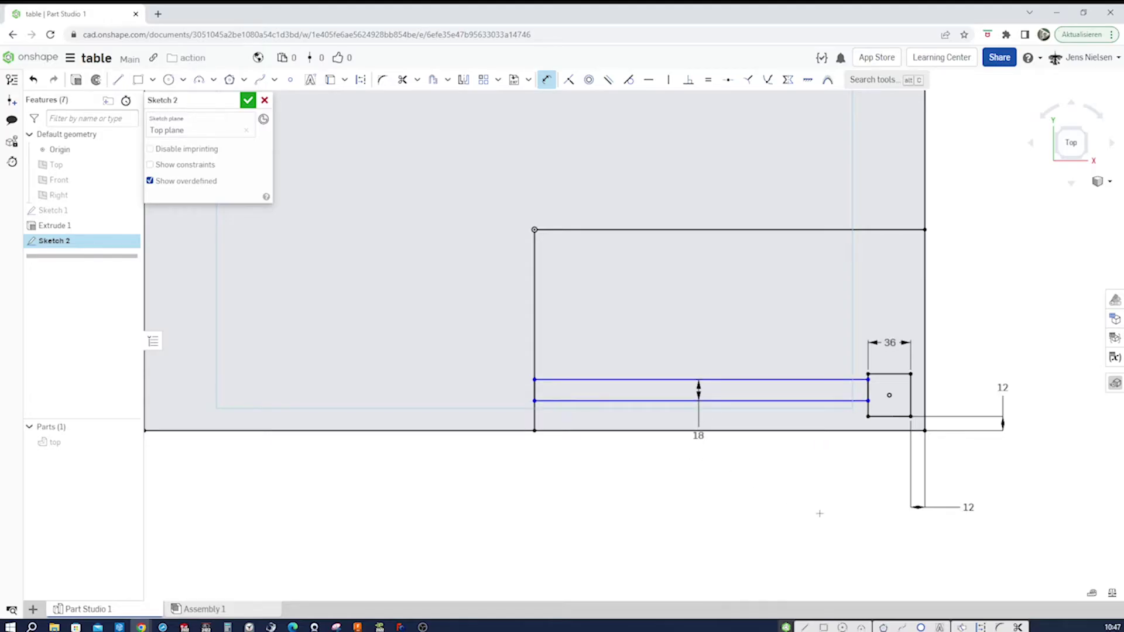
Step: Set the offset between the horizontal rectangle's lower edge and the leg square's lower-left corner to 4 mm
left_click(859, 401)
left_click(868, 417)
left_click(844, 411)
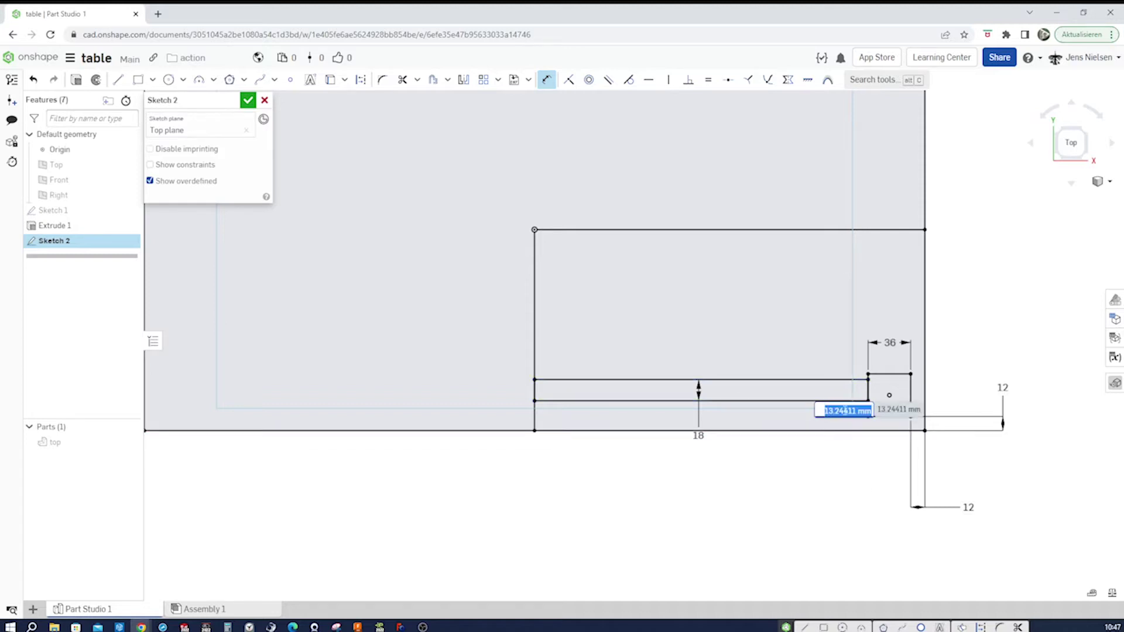
type("4")
key("Return")
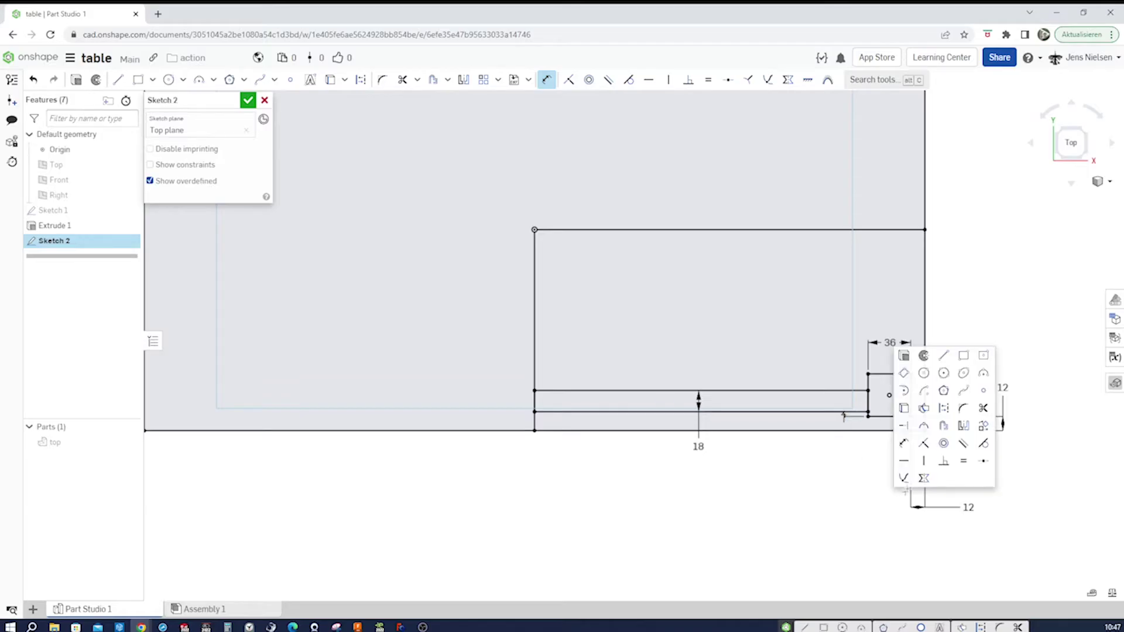
Step: Draw a corner rectangle about 13 mm wide and 122 mm long from the leg square's upper side to the horizontal centre line
left_click(964, 356)
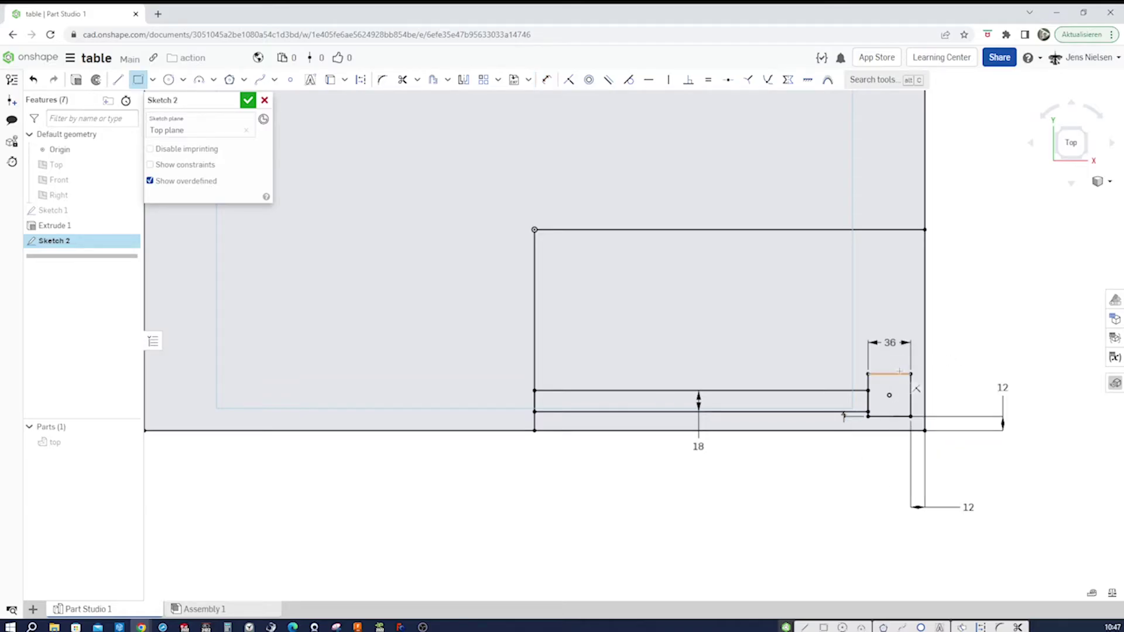
left_click(884, 373)
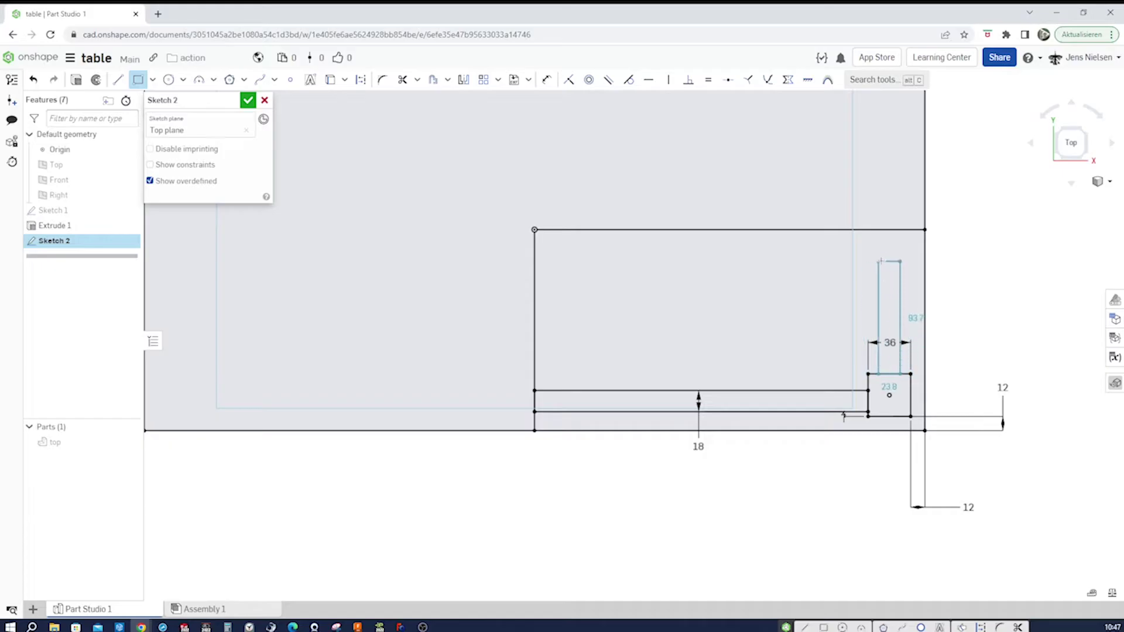
left_click(901, 249)
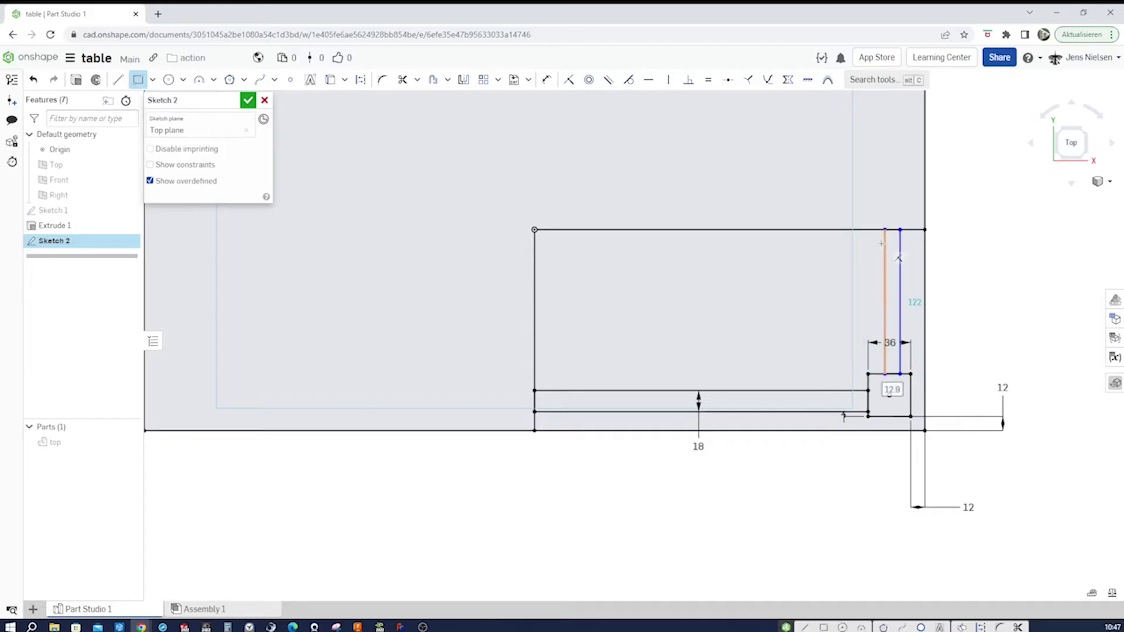
key("Escape")
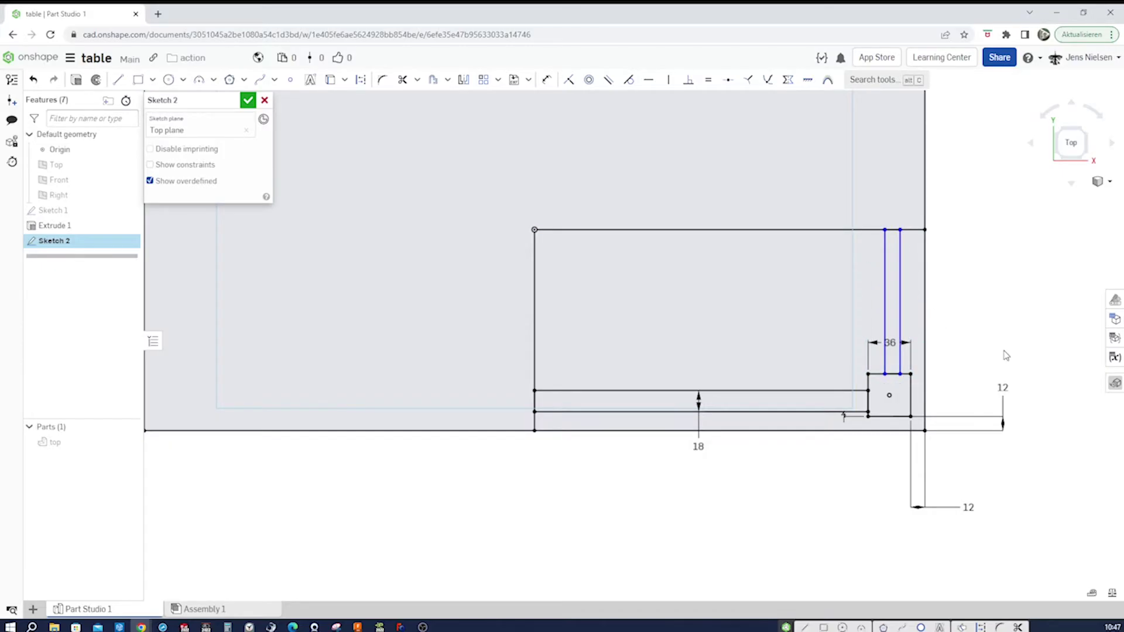
Step: Dimension the width of the vertical rectangle above the leg square to 18 mm
key("d")
left_click(885, 313)
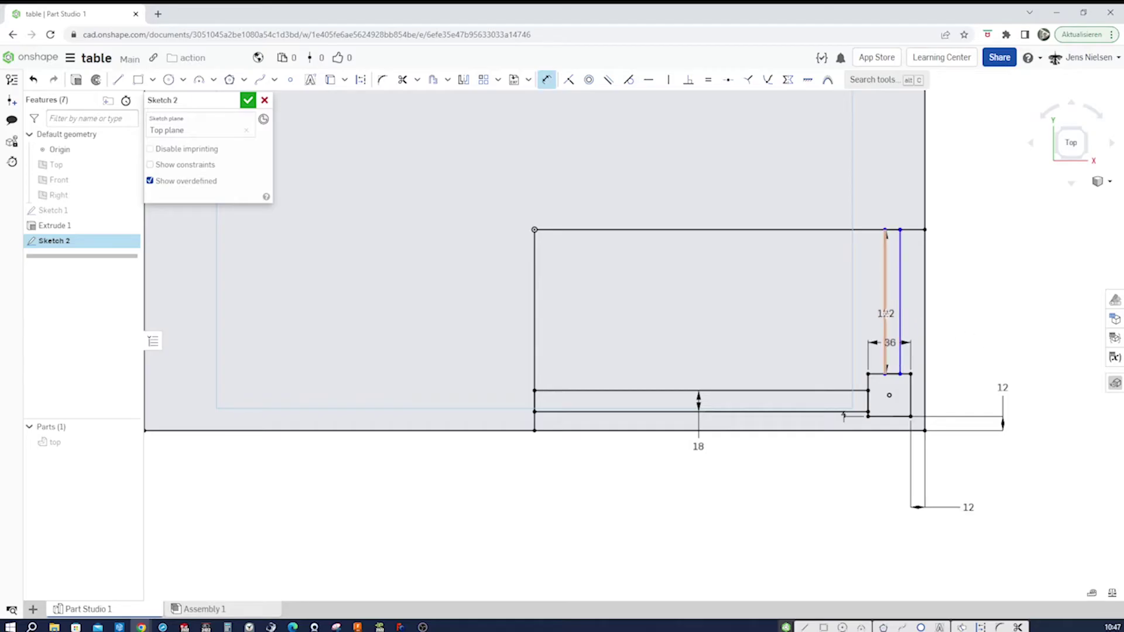
left_click(947, 297)
type("18")
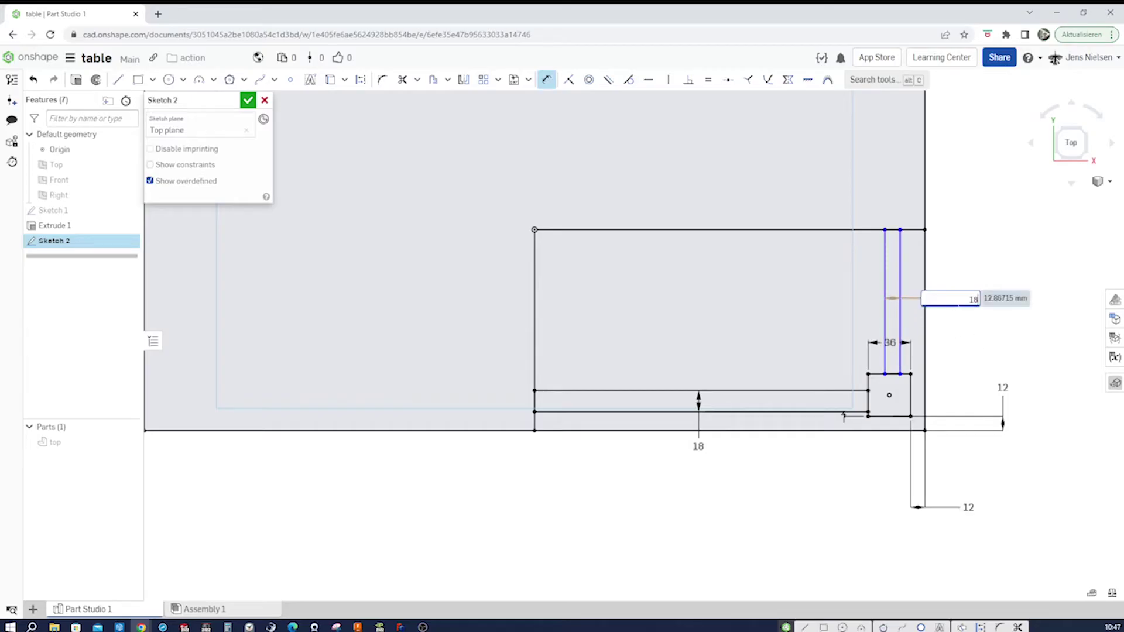
key("Return")
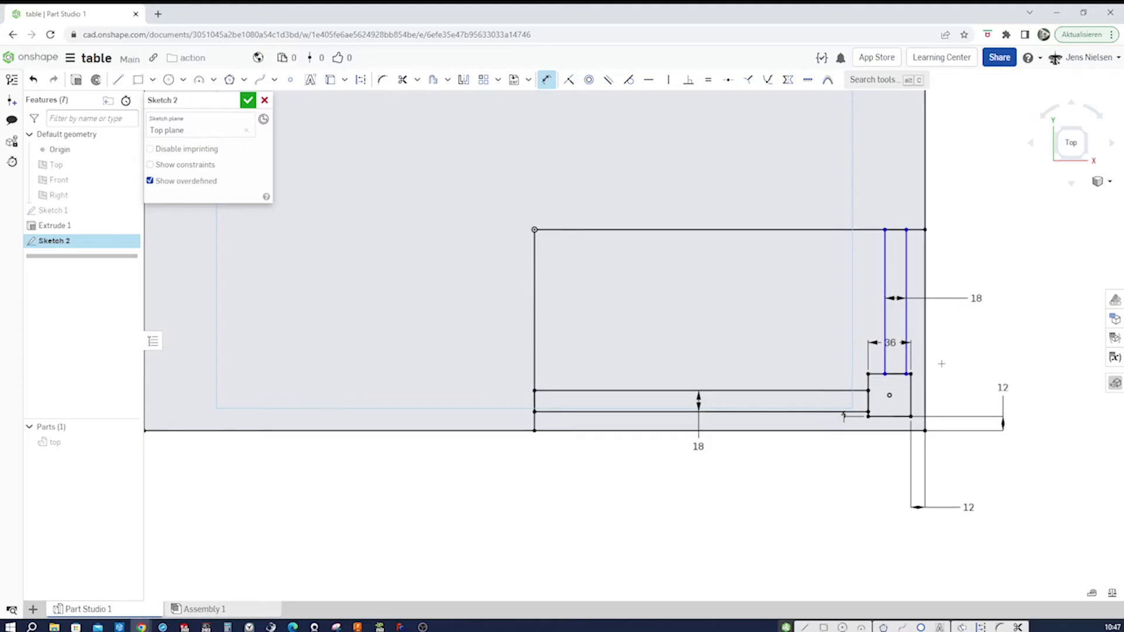
Step: Set the offset between the vertical rectangle's right edge and the leg square's upper-right corner to 4 mm, and finish the sketch
scroll(953, 300, "up", 3)
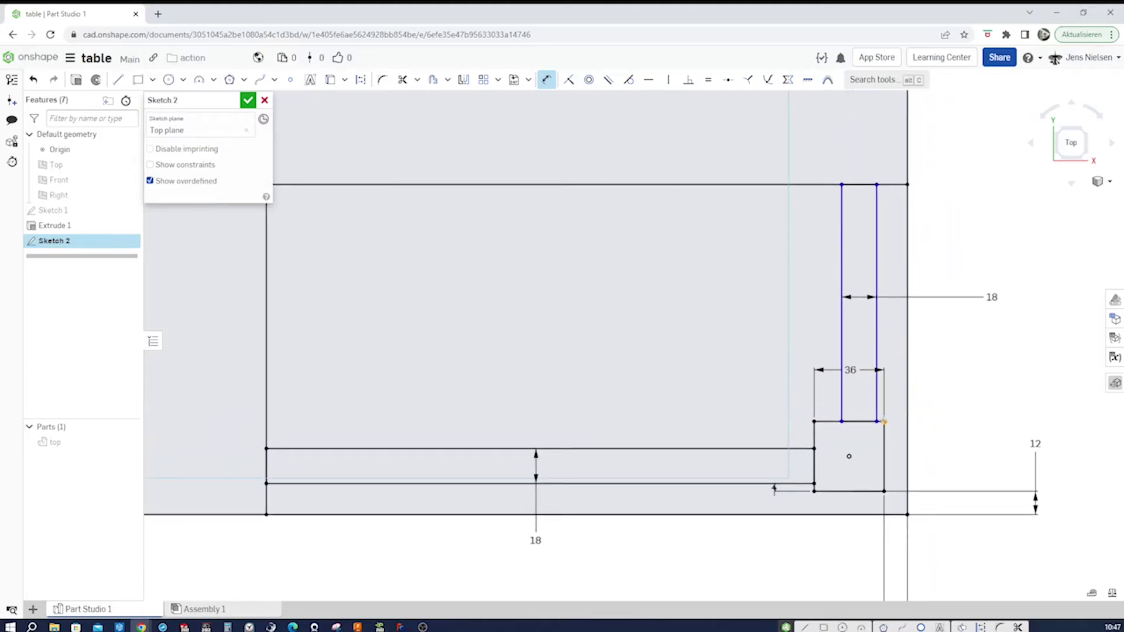
left_click(883, 421)
left_click(877, 404)
left_click(891, 396)
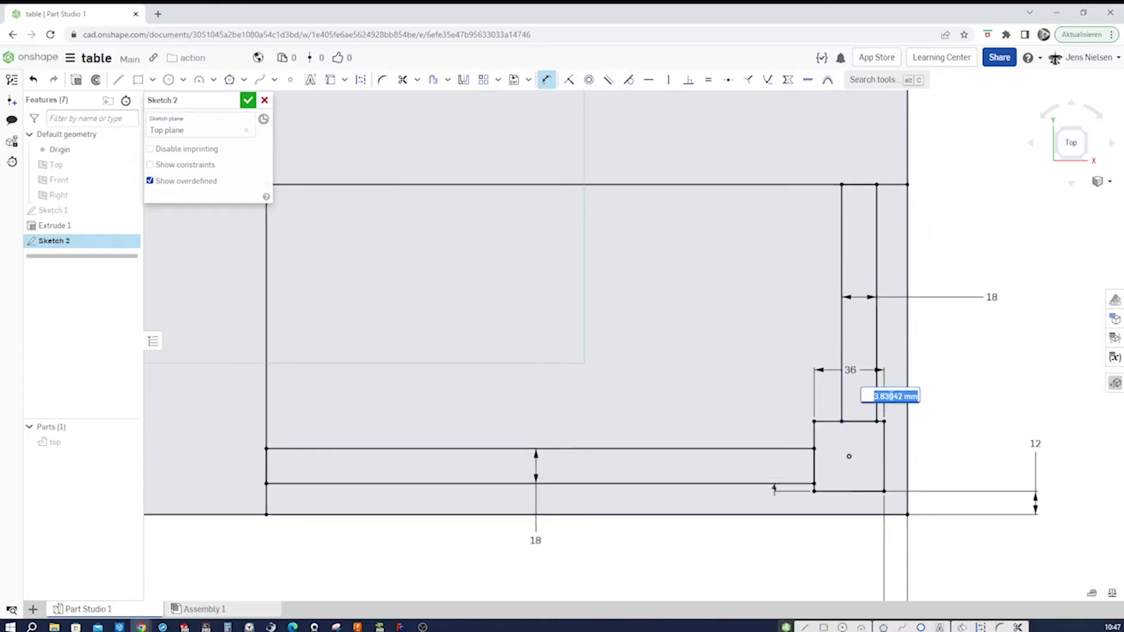
type("4")
key("Return")
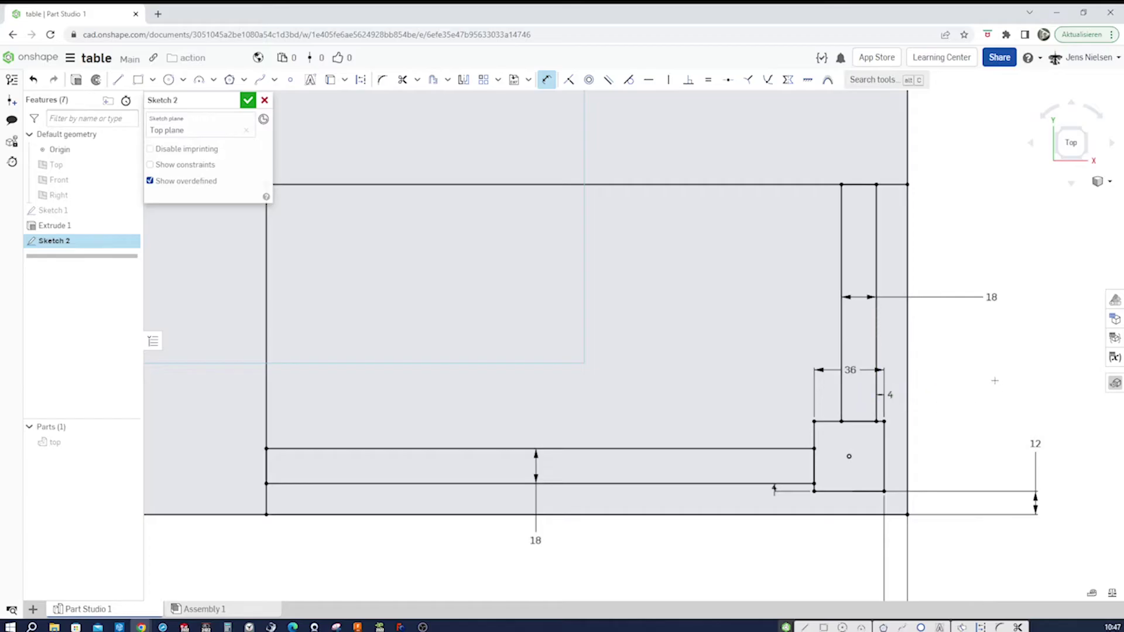
key("f")
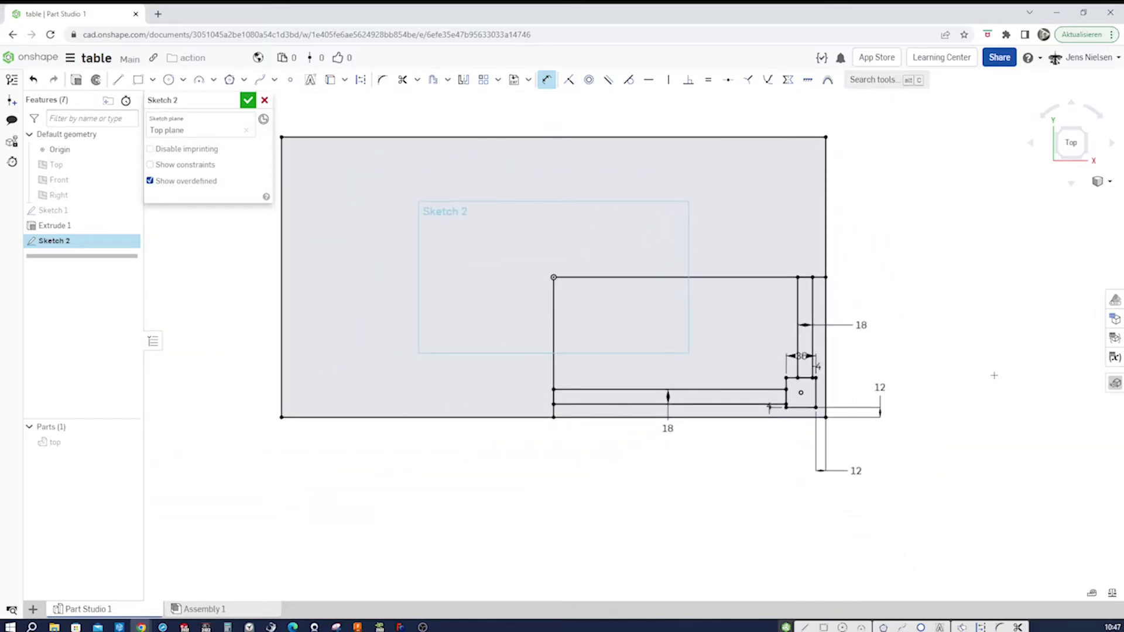
left_click(247, 102)
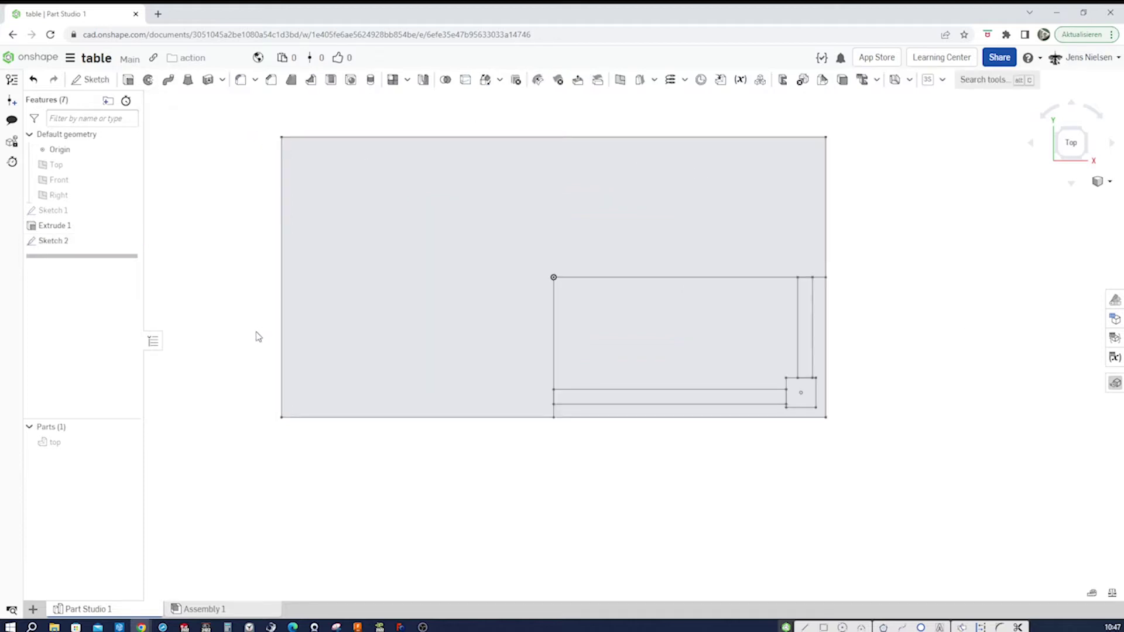
Step: Start a new-part extrusion of the leg square from Sketch 2, with its direction flipped downward
right_click_drag(704, 587, 729, 515)
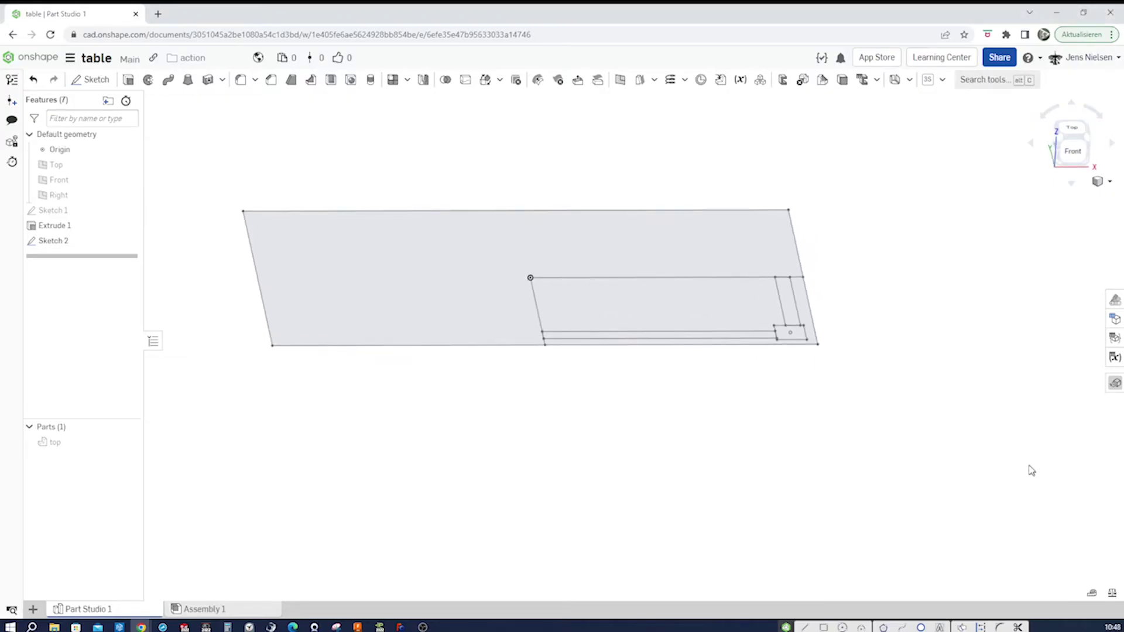
left_click(128, 79)
scroll(761, 334, "up", 2)
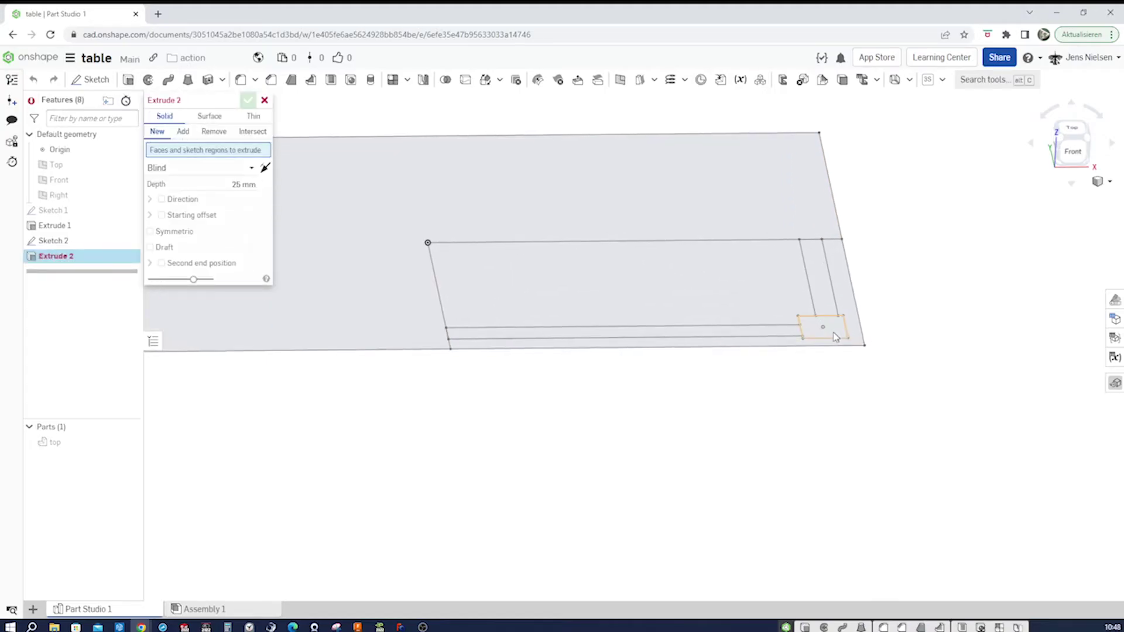
left_click(827, 329)
scroll(751, 316, "down", 2)
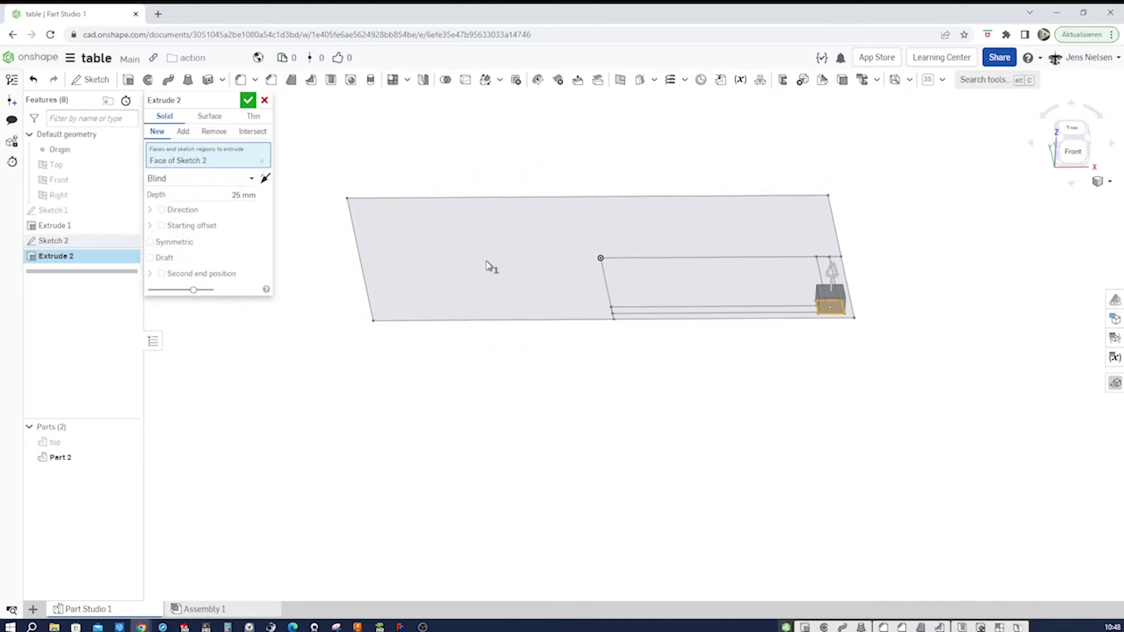
left_click(265, 180)
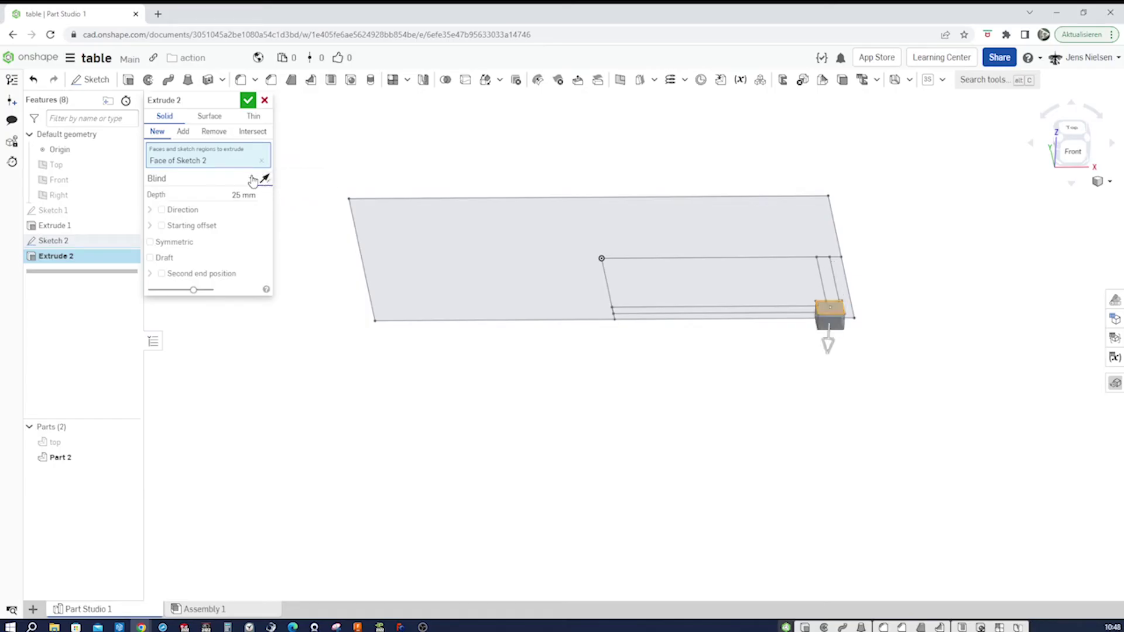
left_click(251, 178)
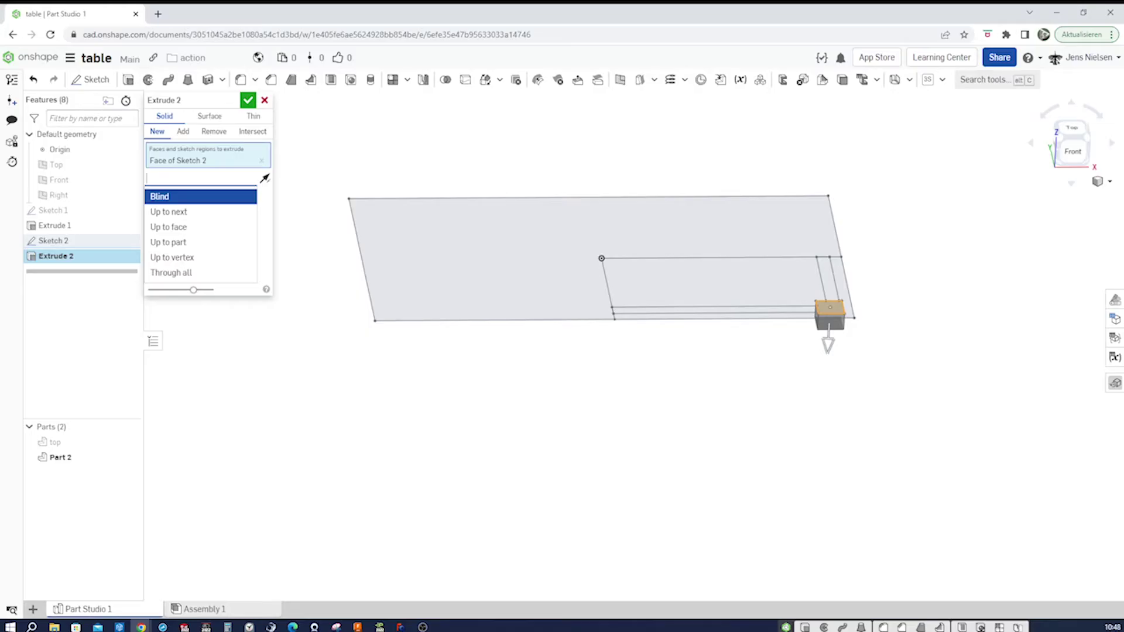
type("320")
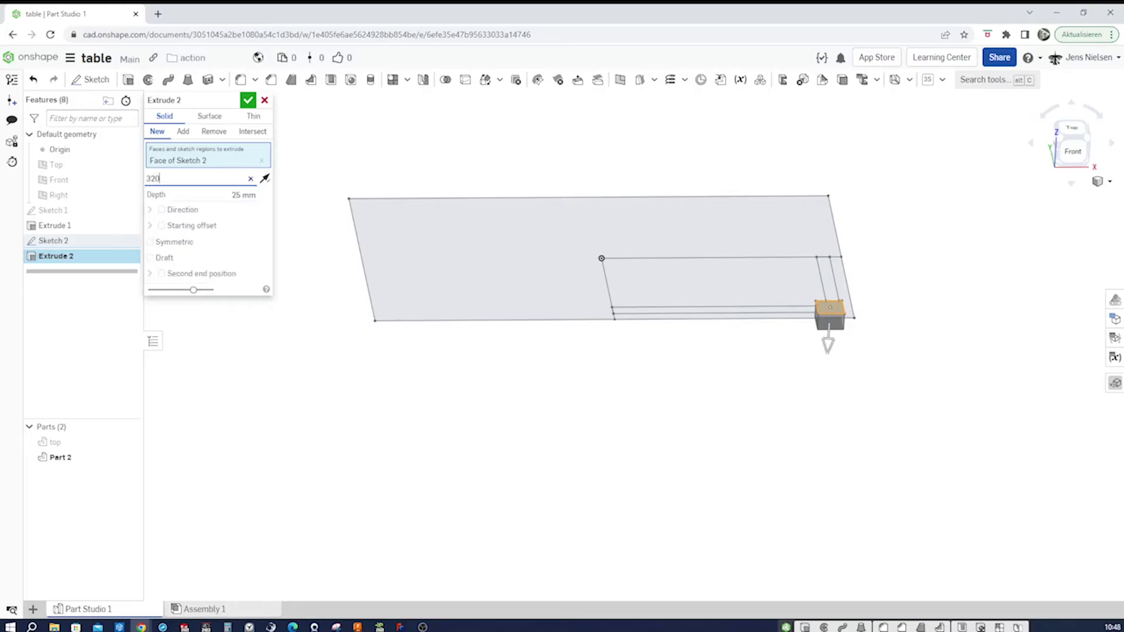
left_click(251, 178)
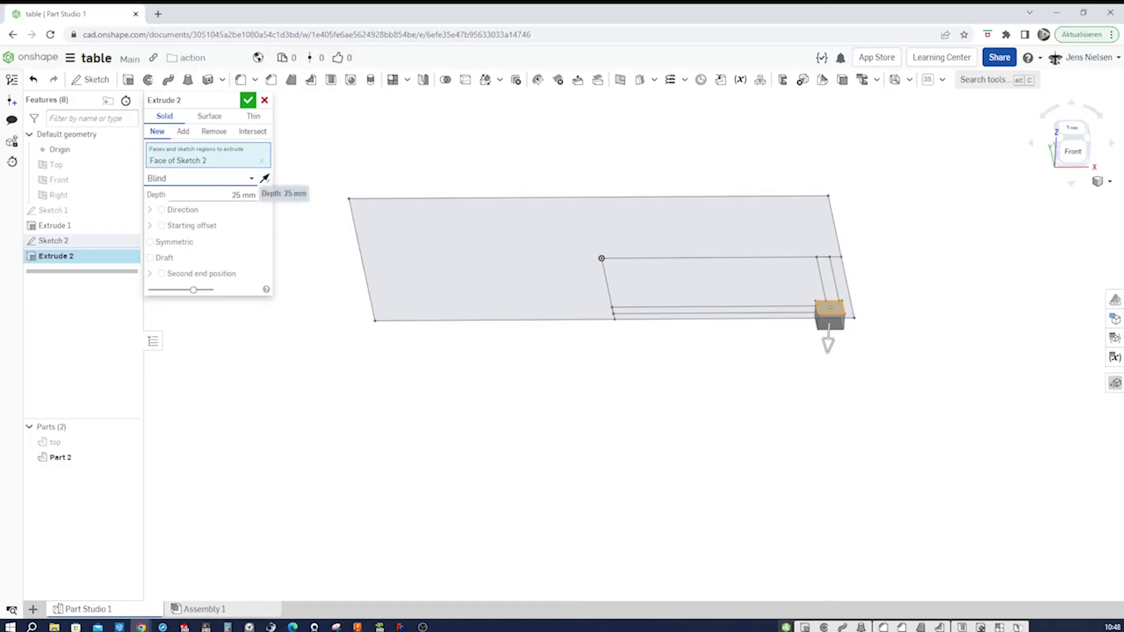
Step: Set the leg extrusion's depth to 320 mm and accept the feature
left_click(244, 195)
type("32")
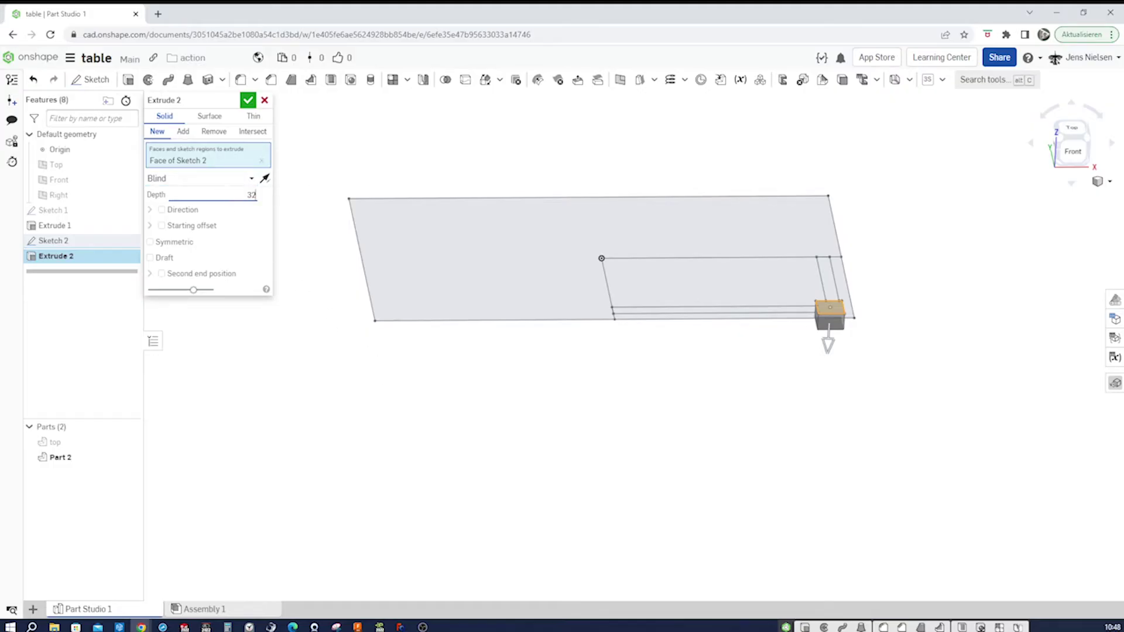
type("0")
key("Return")
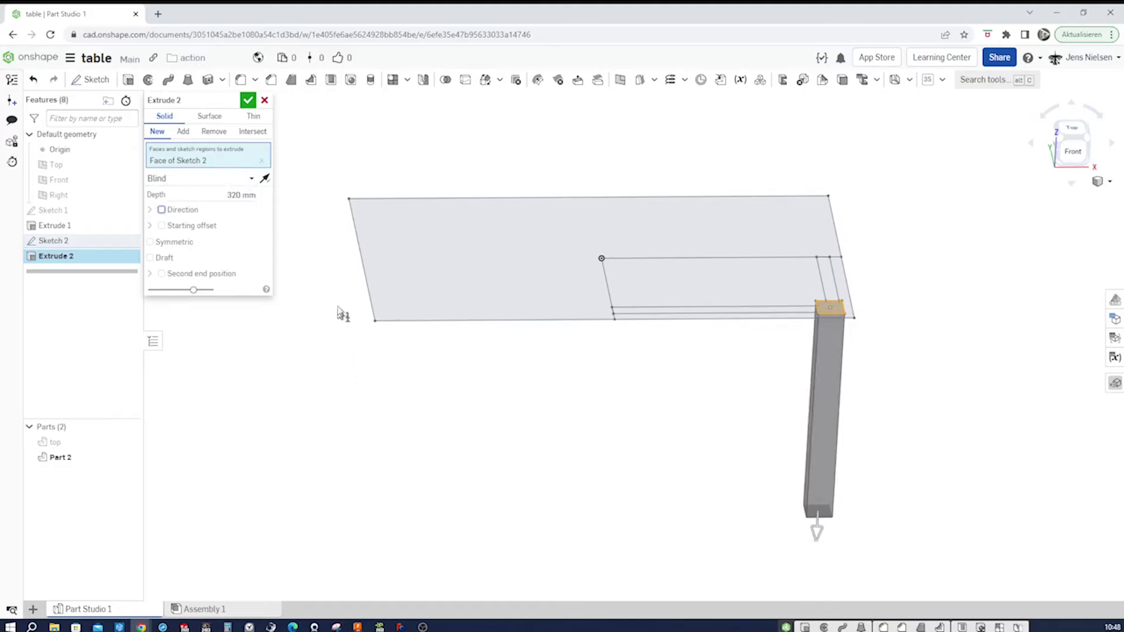
left_click(248, 101)
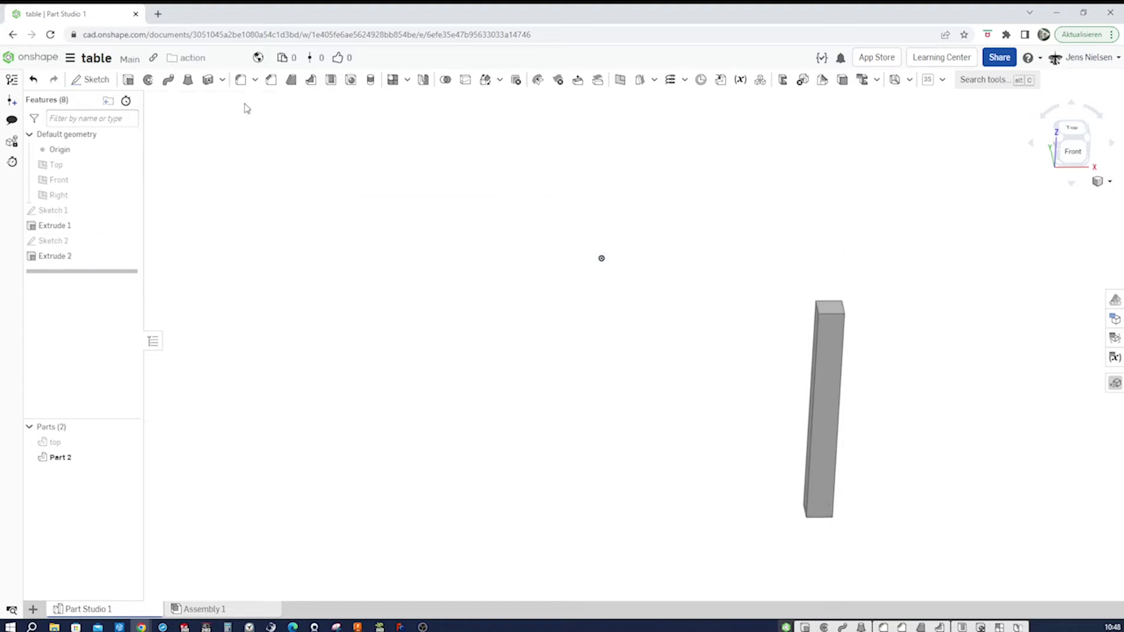
Step: Rename the extruded leg part to "leg"
right_click(78, 458)
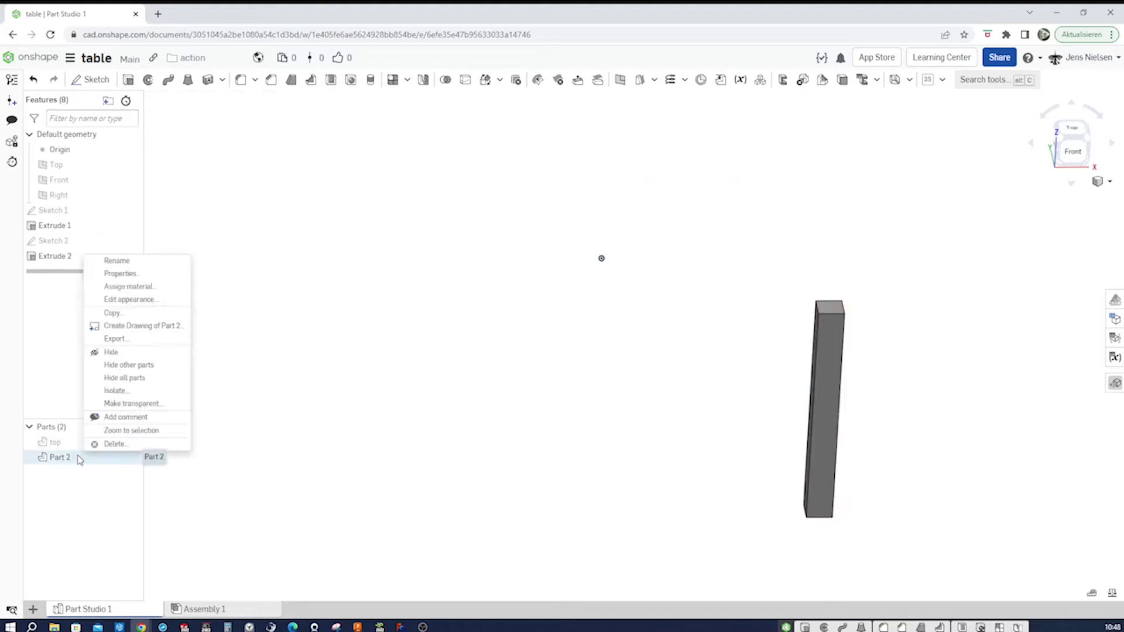
left_click(116, 261)
type("leg")
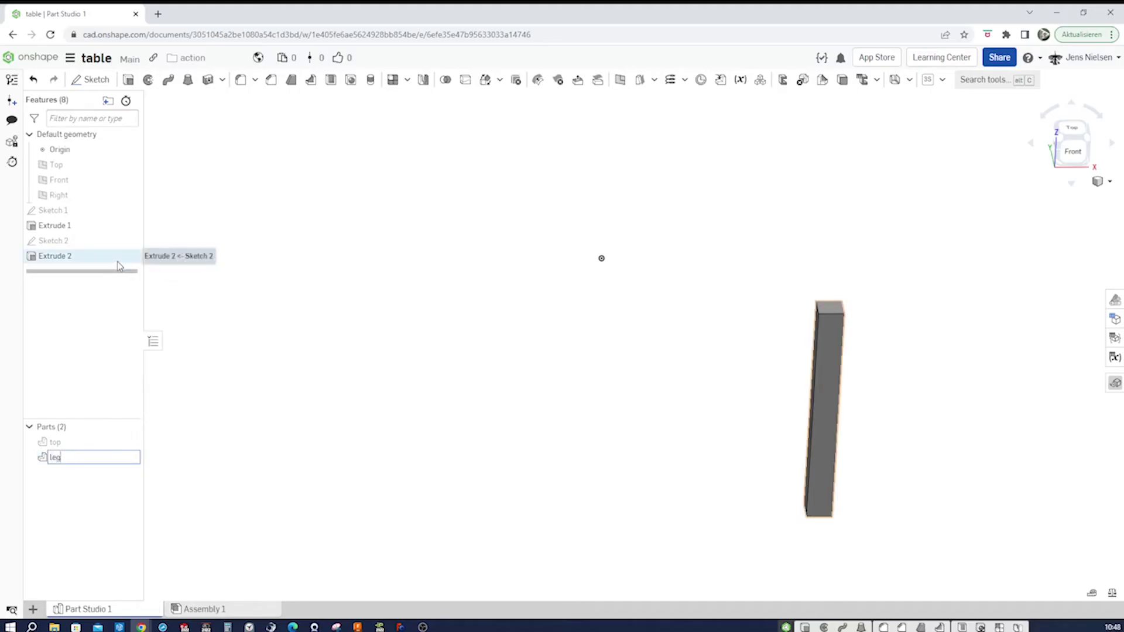
key("Return")
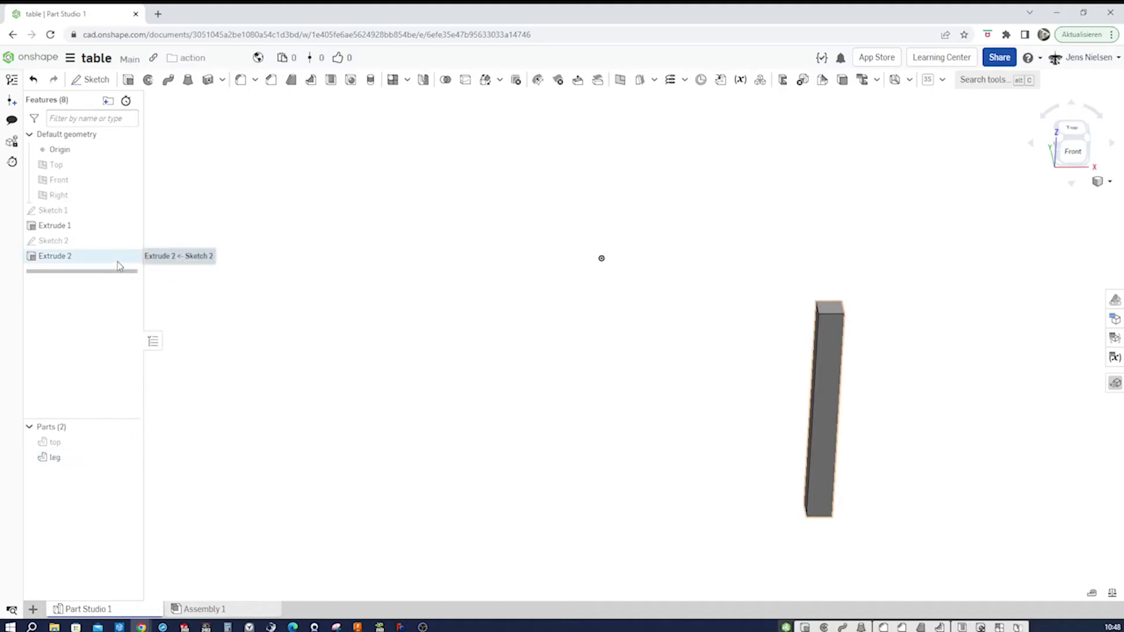
Step: Change the leg part's appearance to the yellow palette colour FACB43
right_click(64, 460)
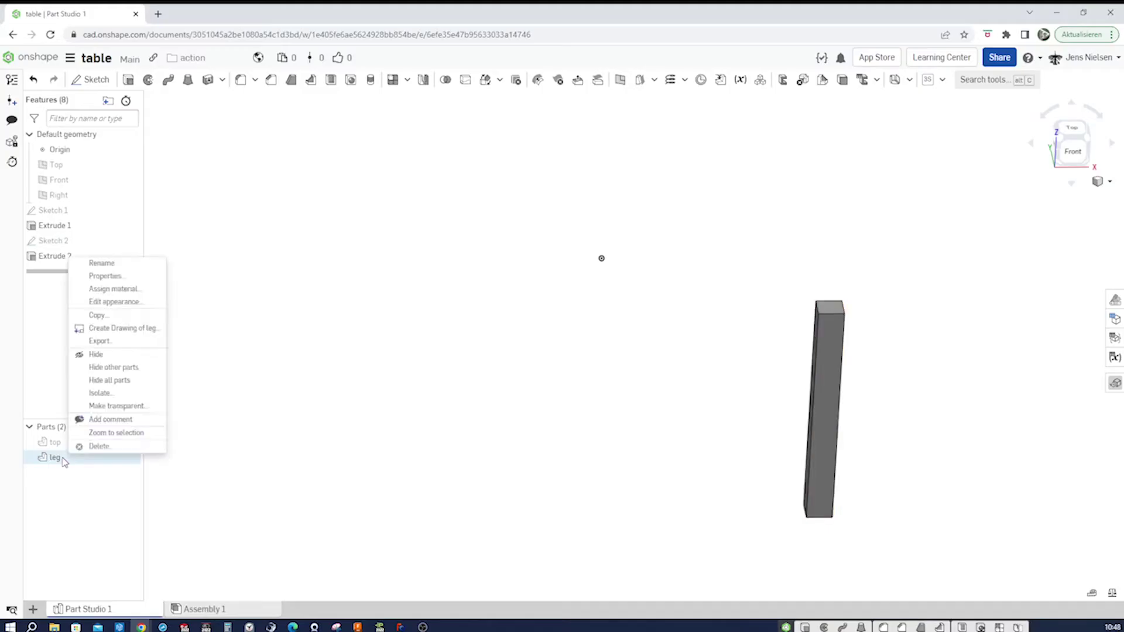
left_click(105, 302)
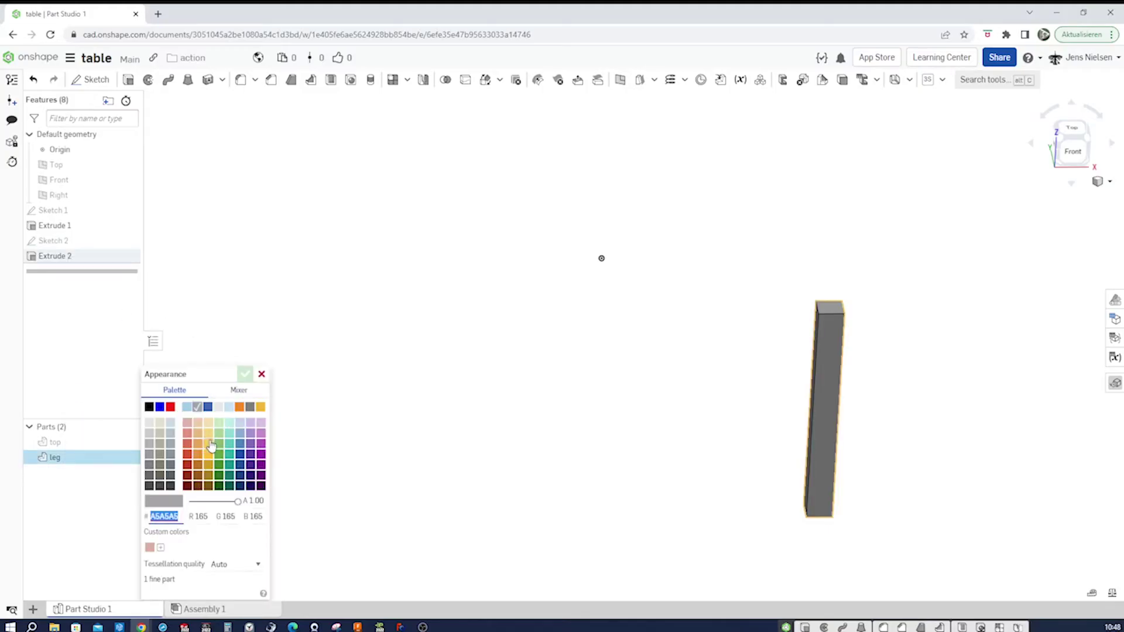
left_click(208, 443)
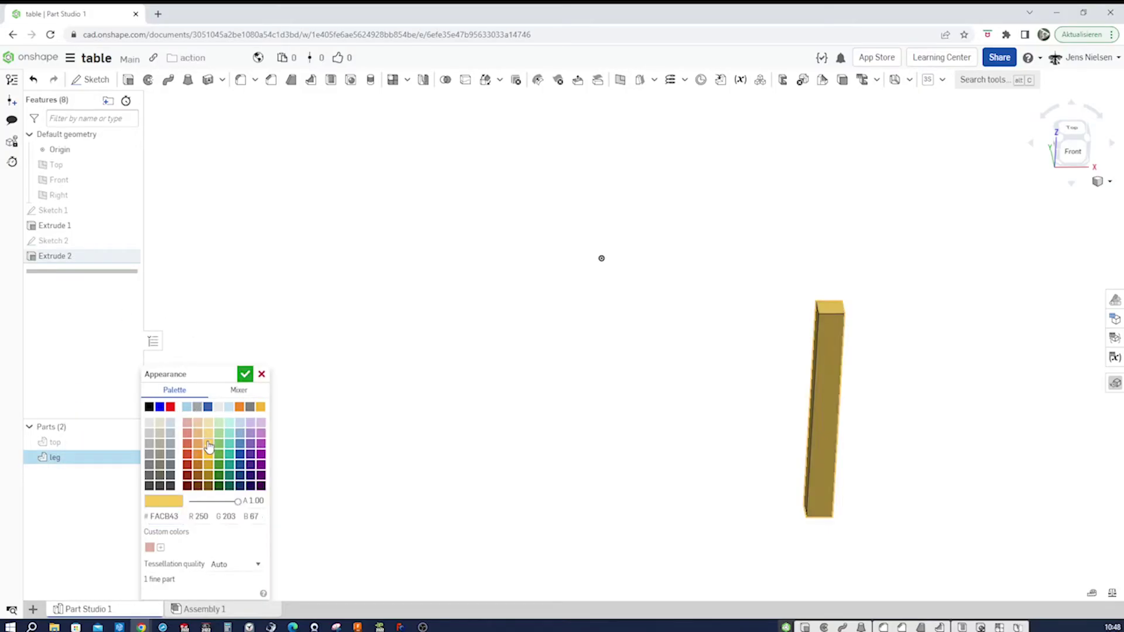
left_click(245, 374)
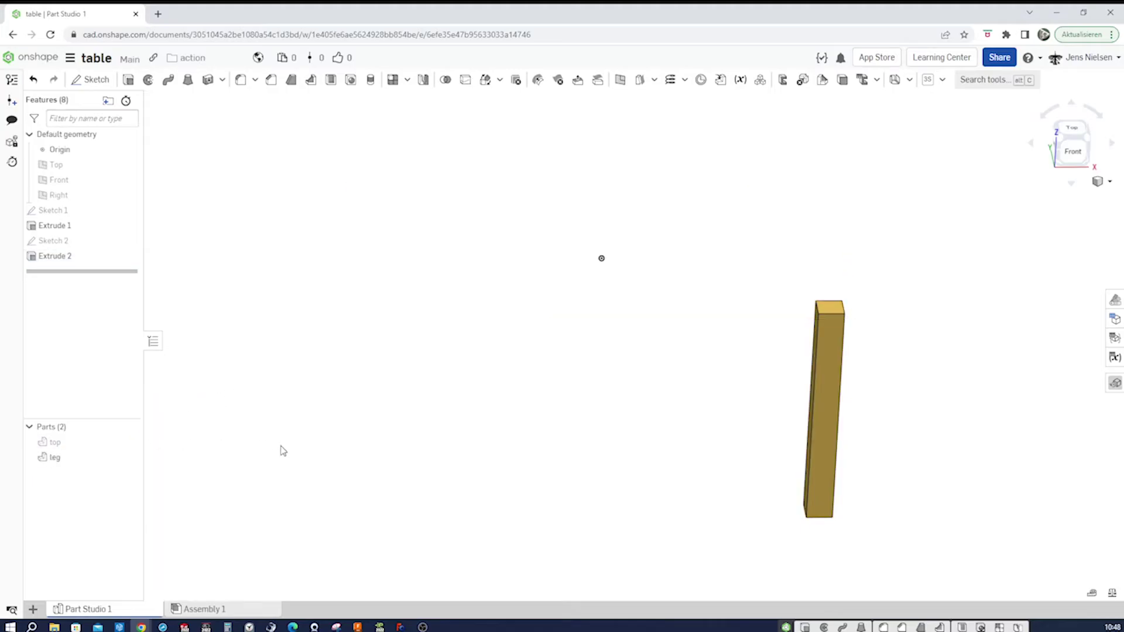
Step: Show Sketch 2 and extrude both narrow rail rectangles next to the leg square 44 mm downward
left_click(130, 243)
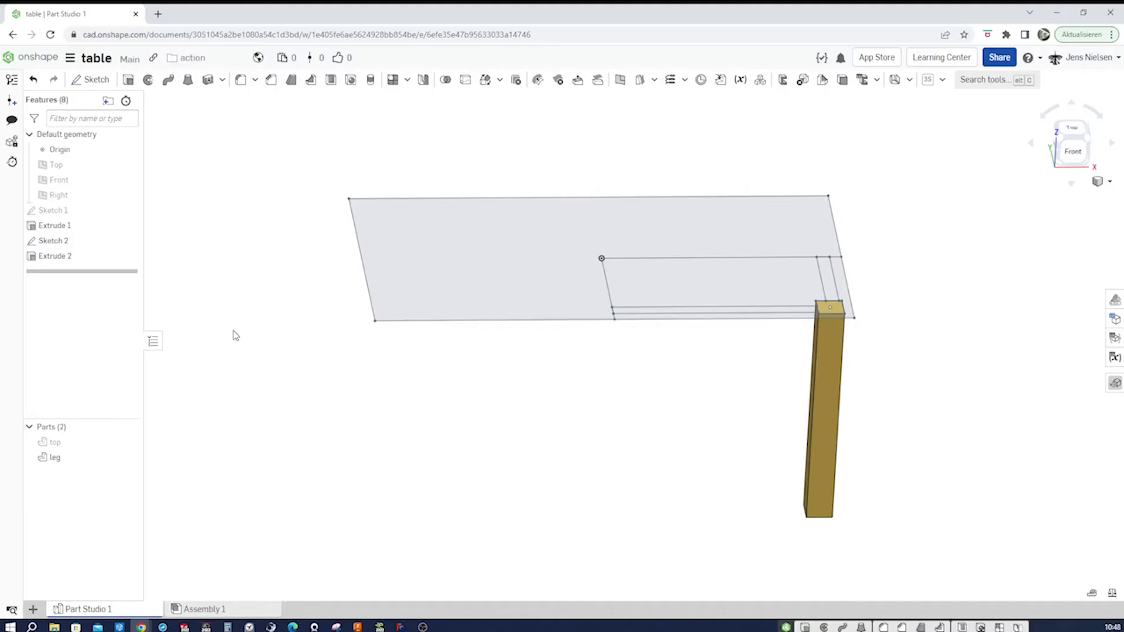
left_click(127, 81)
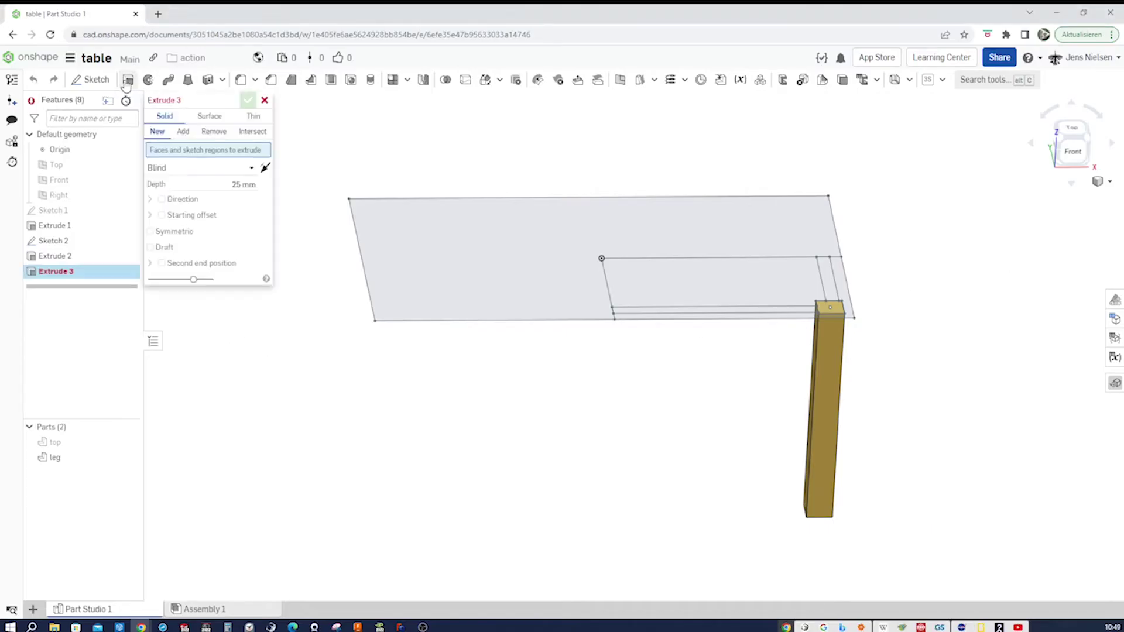
scroll(800, 313, "up", 2)
left_click(796, 314)
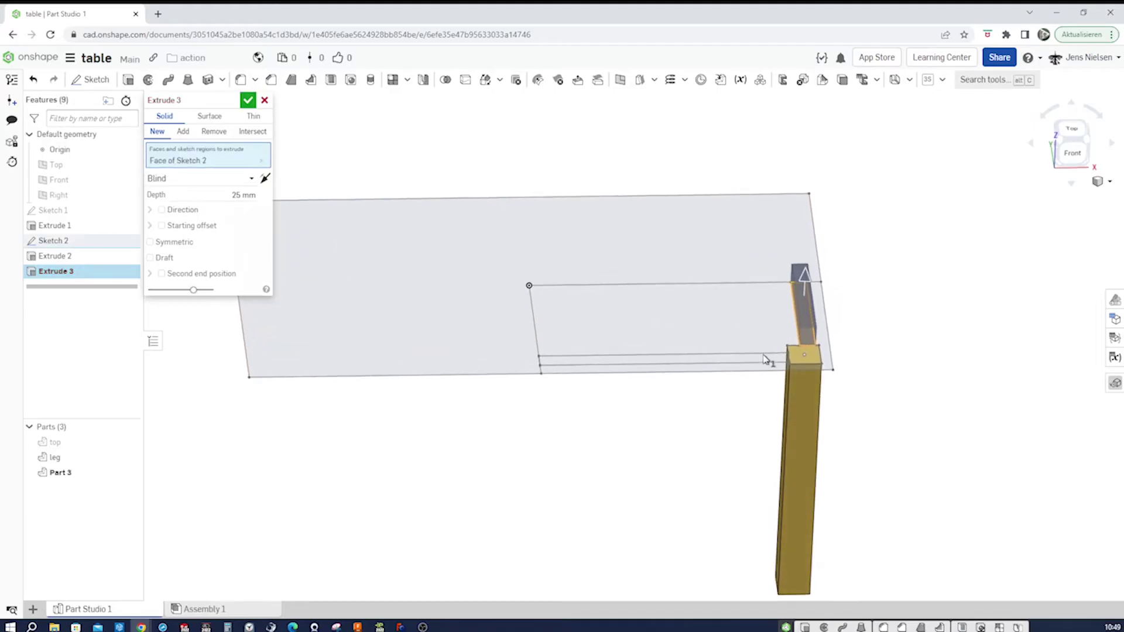
left_click(765, 361)
scroll(690, 340, "down", 1)
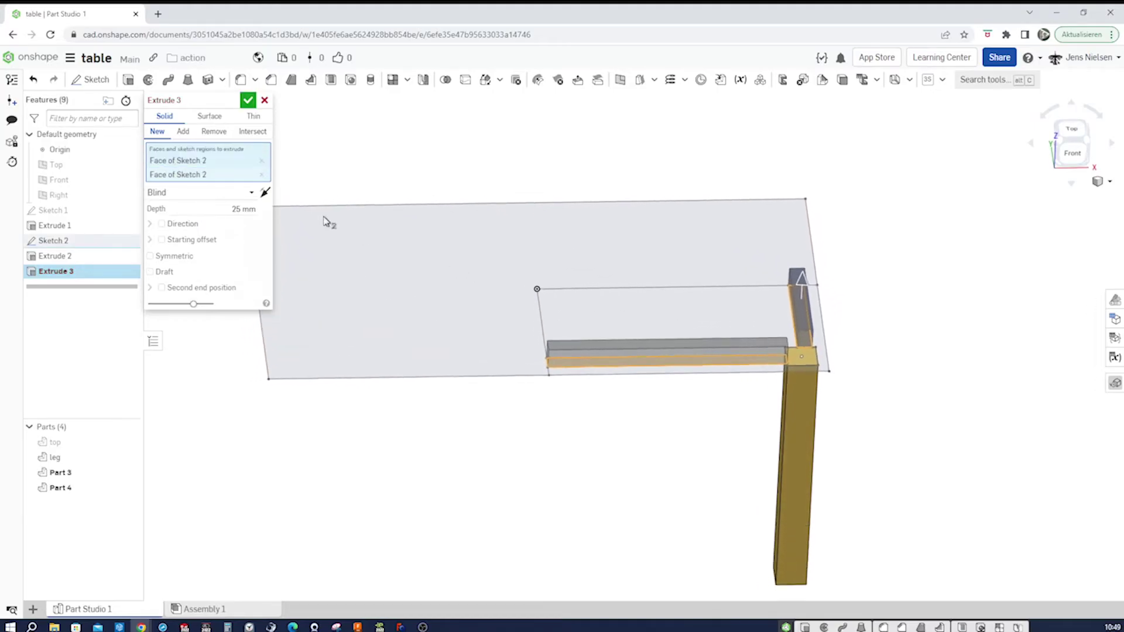
left_click(265, 192)
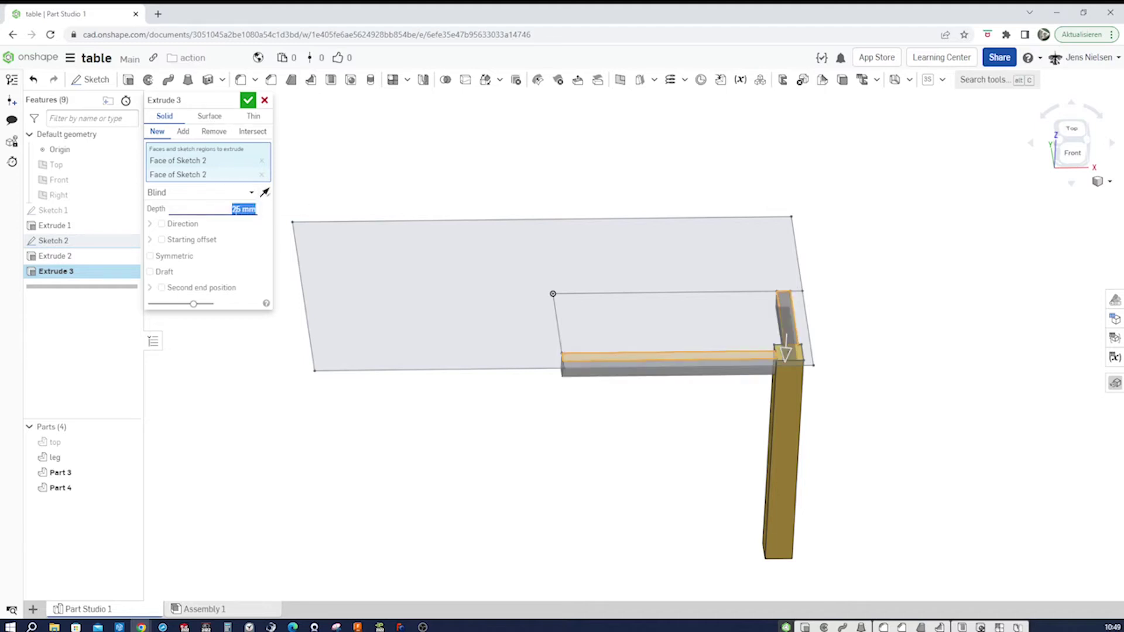
type("44")
left_click(248, 100)
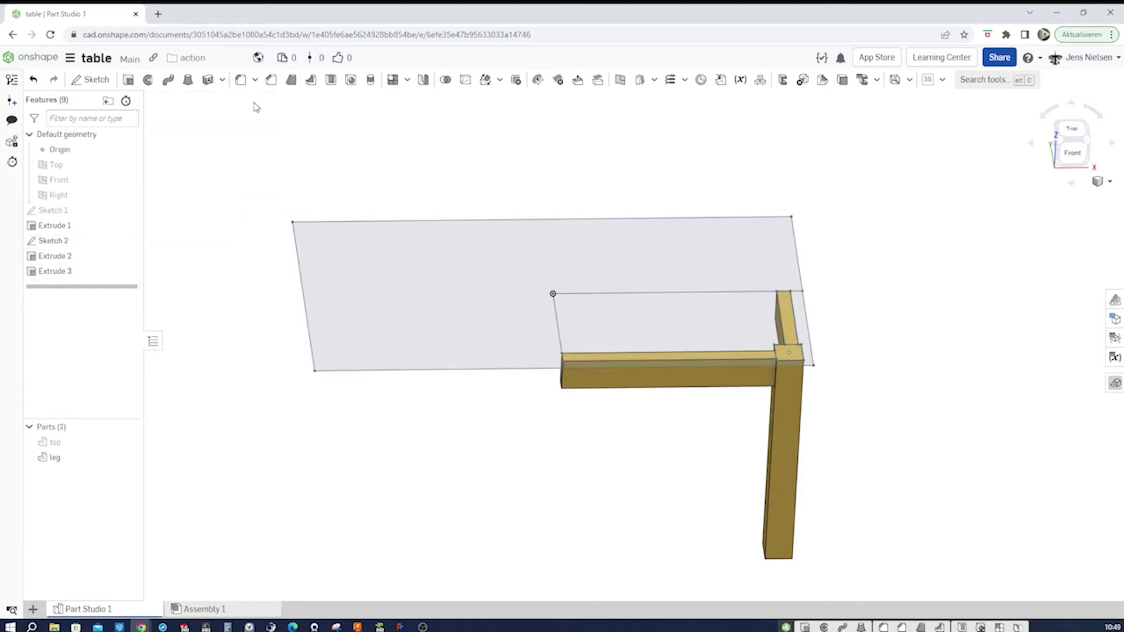
Step: Edit the rail extrusion so it creates new parts instead of adding to the leg
right_click(74, 271)
left_click(112, 293)
left_click(157, 131)
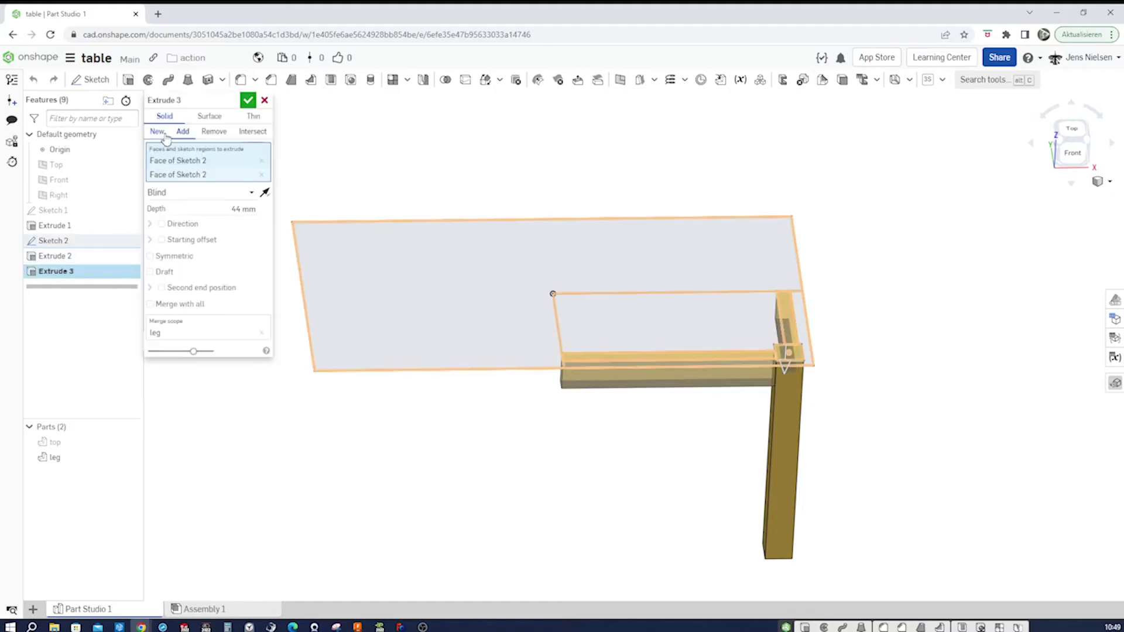
left_click(248, 100)
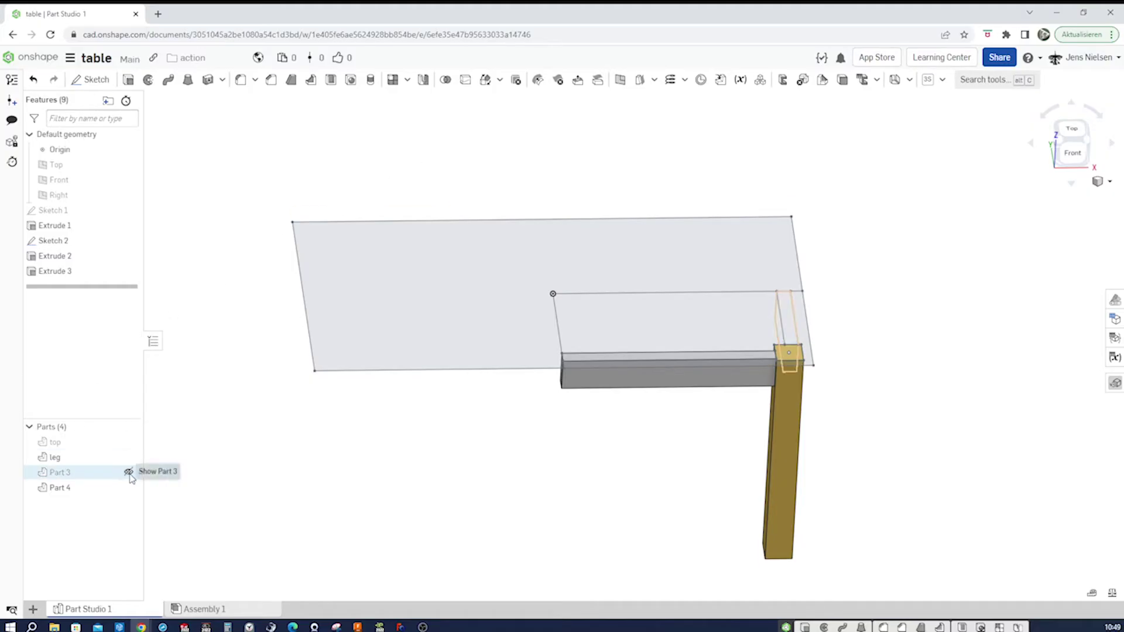
Step: Rename the part of the short rail behind the leg to "apron_short"
right_click(97, 476)
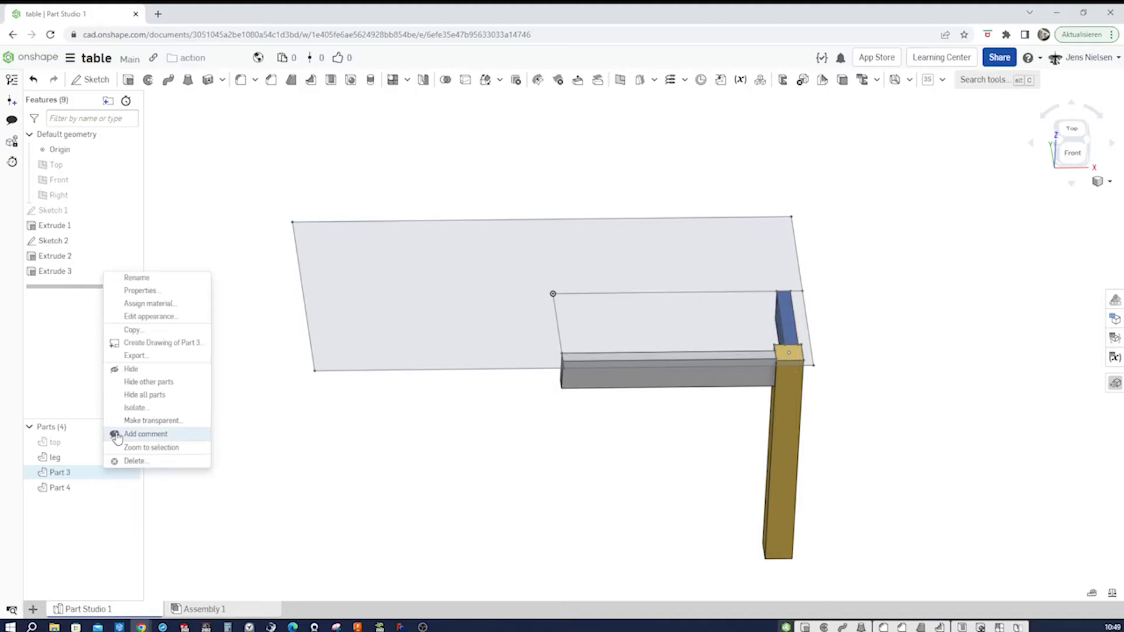
left_click(143, 278)
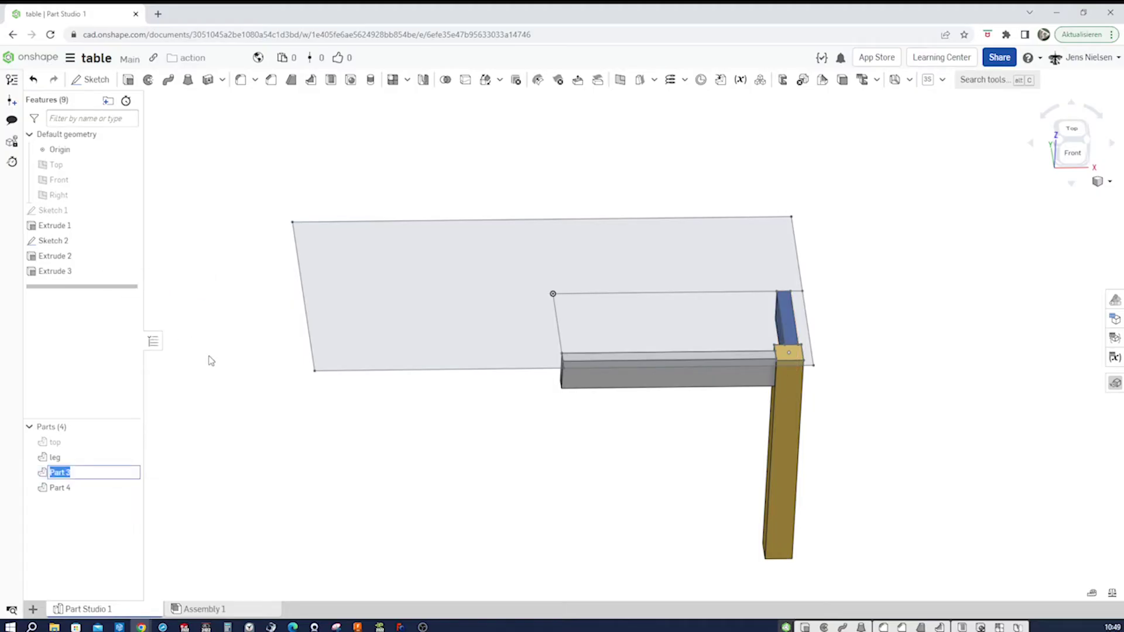
type("apron_short")
key("Return")
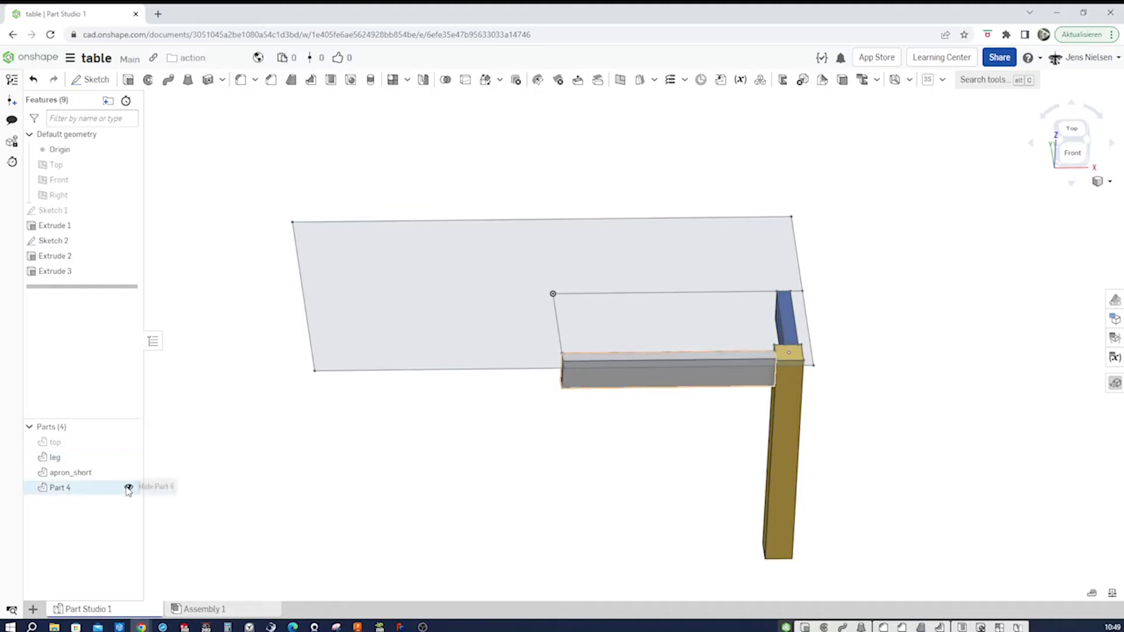
Step: Identify the long rail's part by toggling its visibility, and rename it to "apron_long"
left_click(128, 488)
left_click(128, 488)
right_click(78, 494)
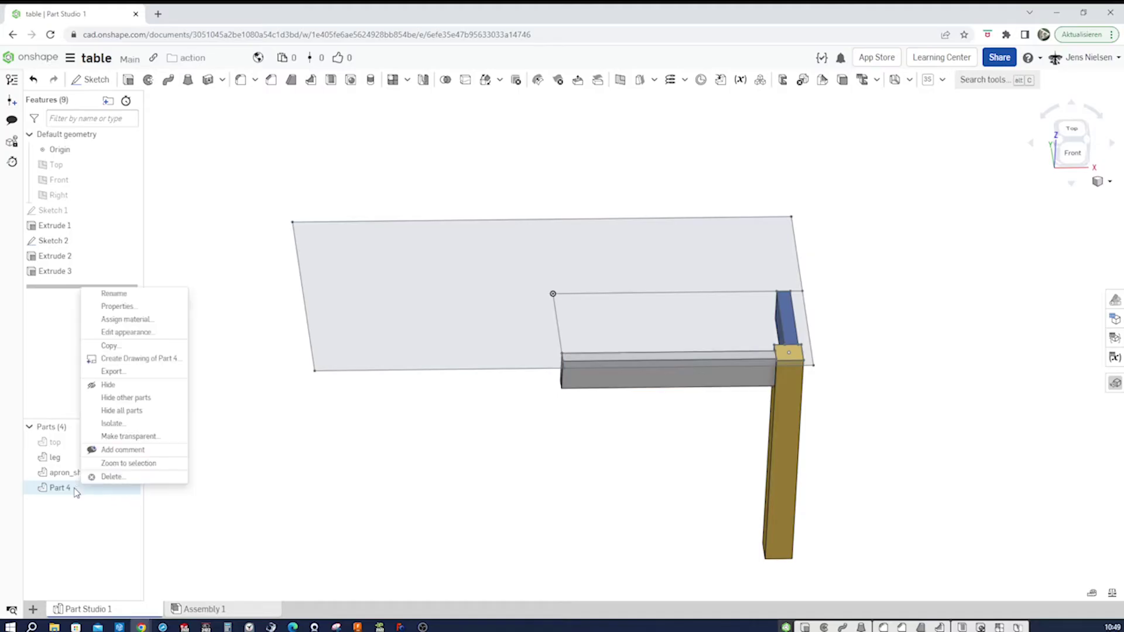
left_click(109, 304)
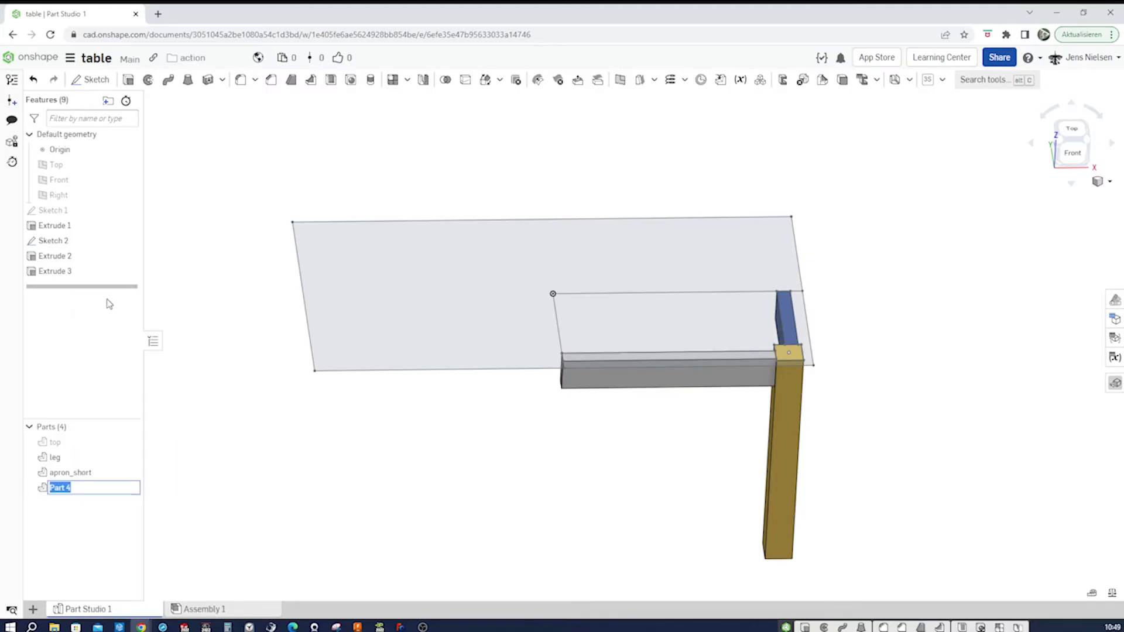
type("apron_long")
key("Return")
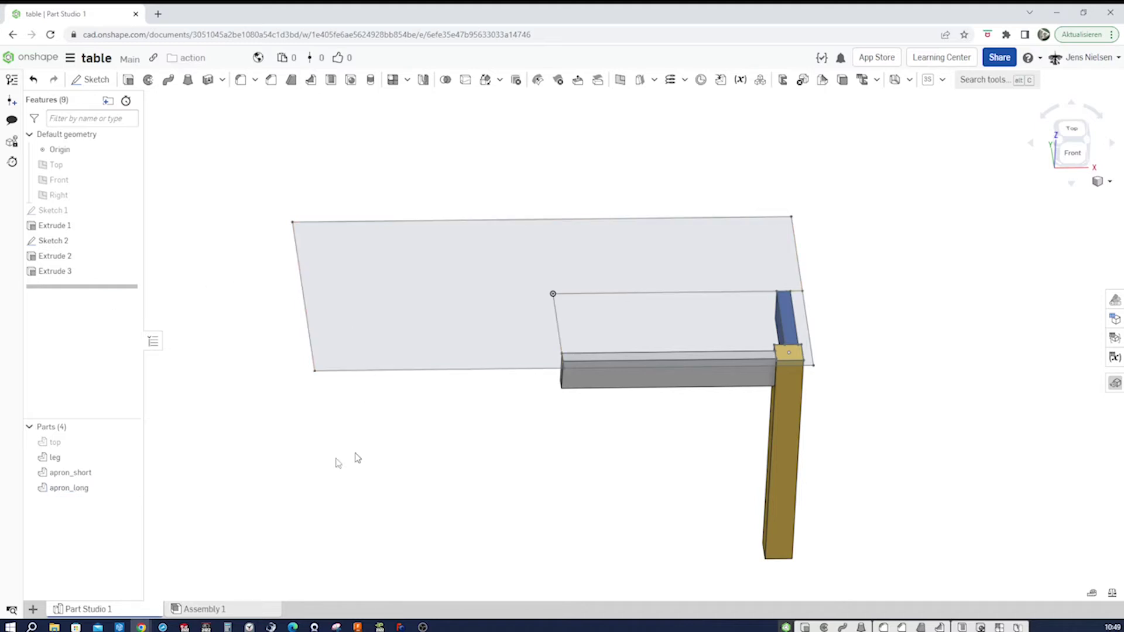
Step: Change the apron_short part's appearance to a light red palette colour
right_click(88, 473)
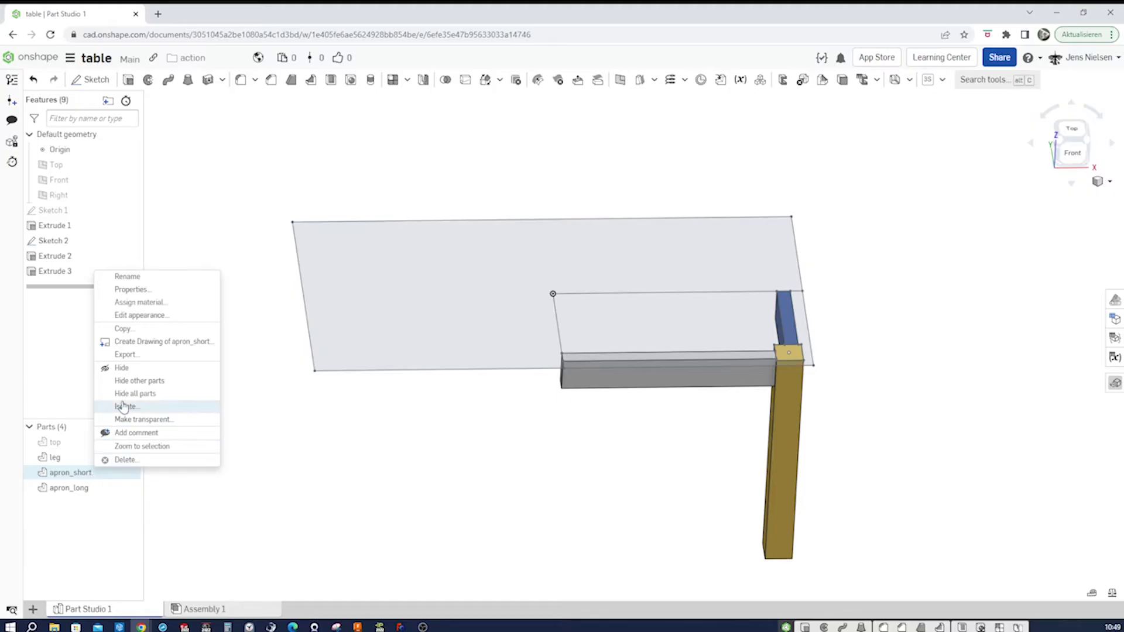
left_click(143, 317)
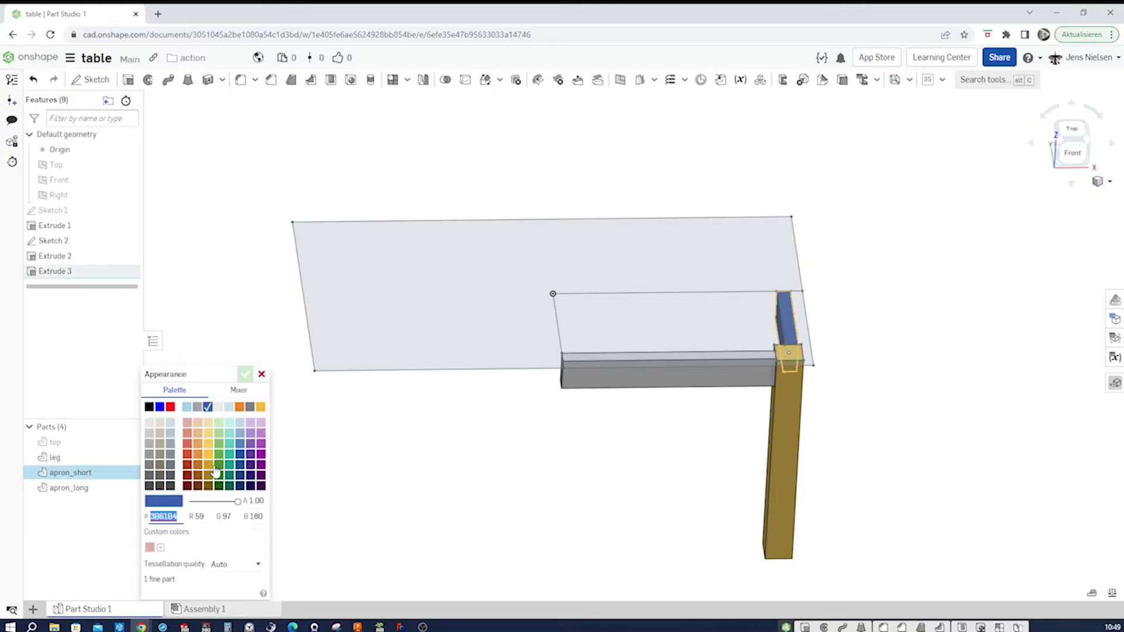
left_click(187, 449)
left_click(245, 374)
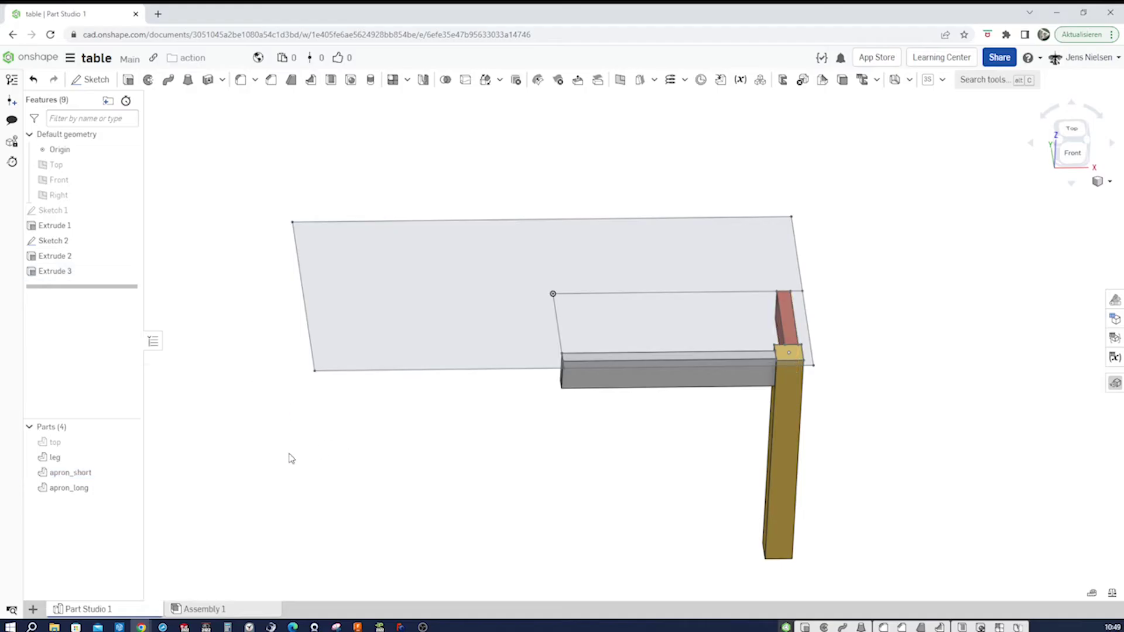
Step: Change the apron_long part's appearance to the orange palette colour E8922A
right_click(94, 488)
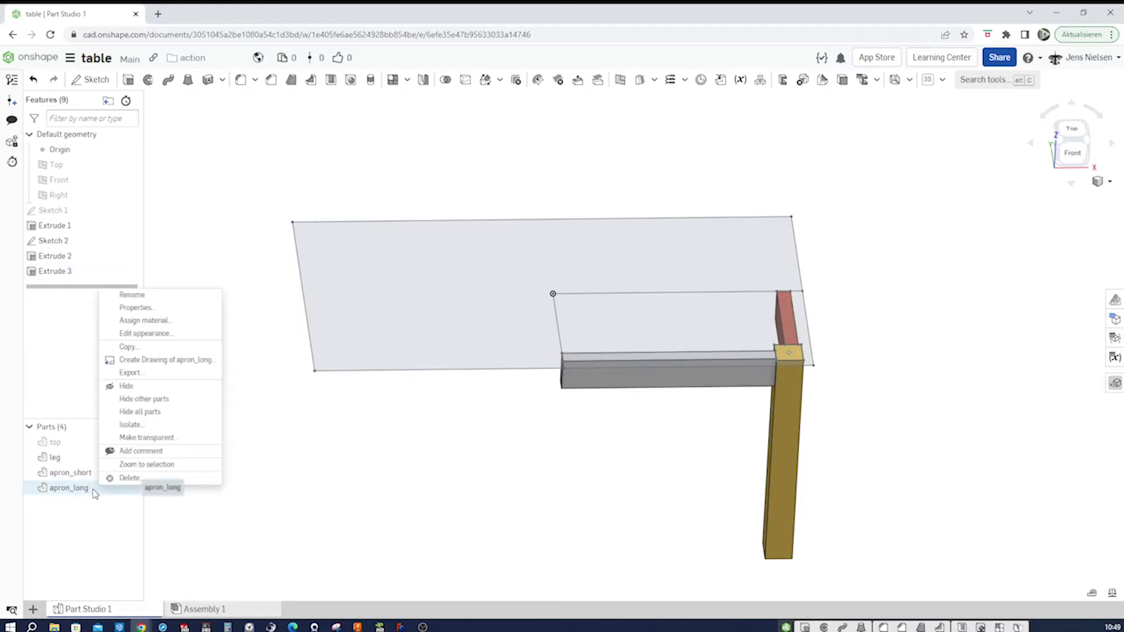
left_click(146, 333)
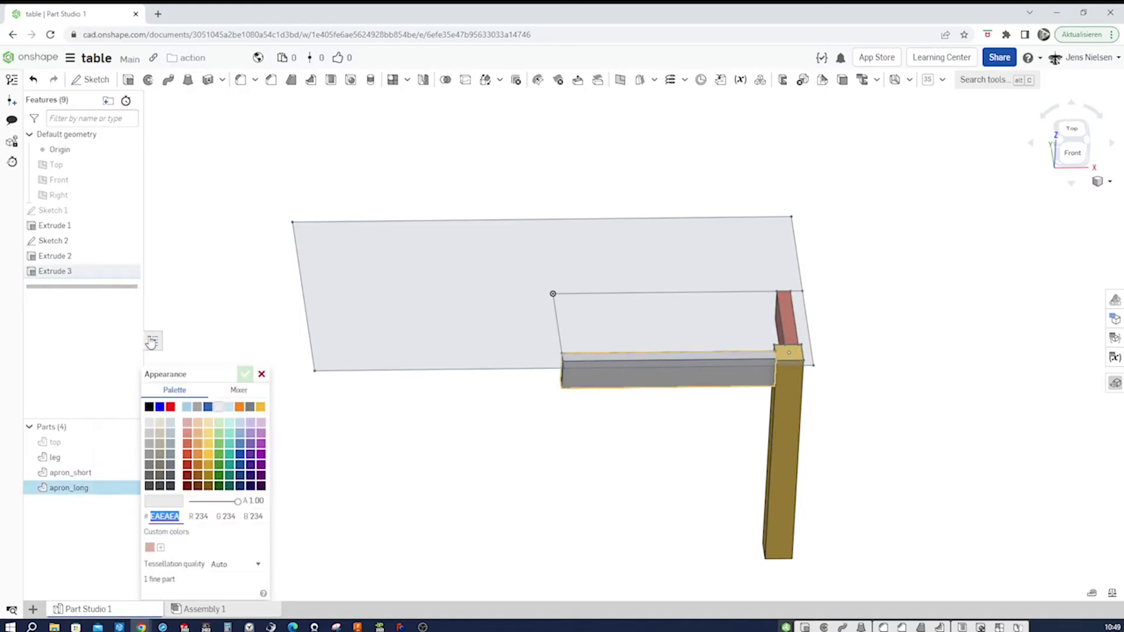
left_click(198, 454)
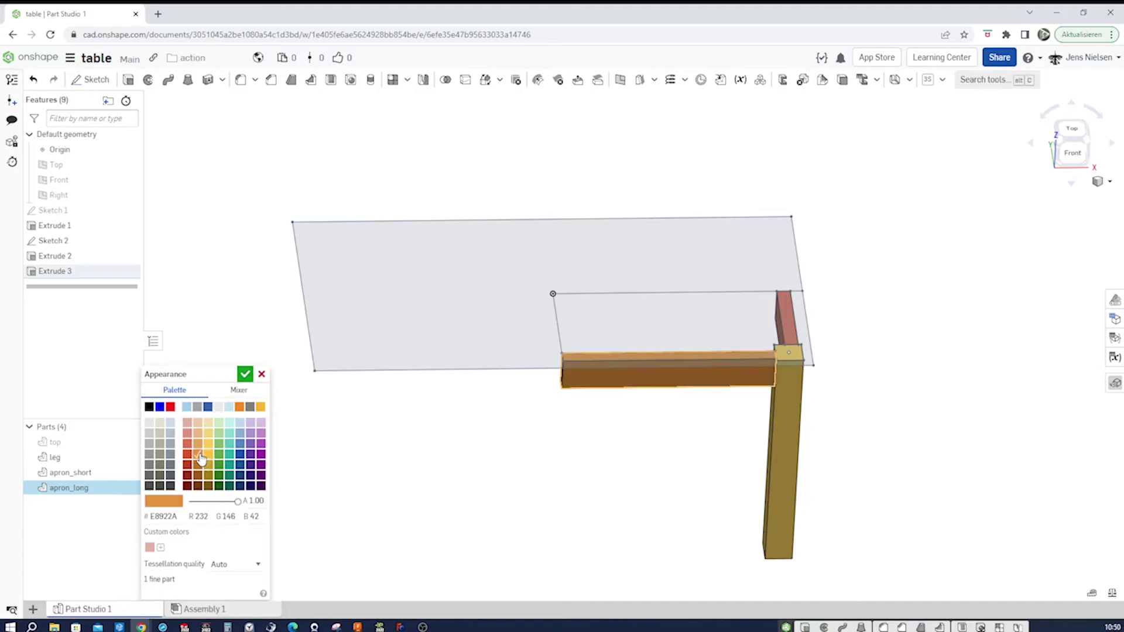
left_click(246, 375)
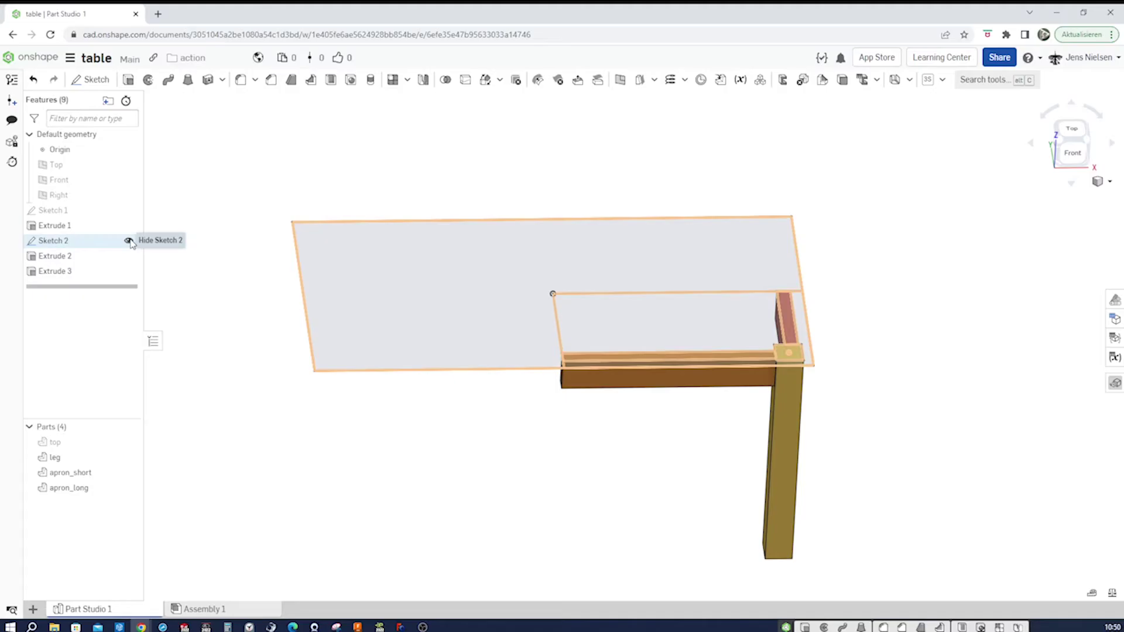
Step: Hide Sketch 2 and show the top part above the leg and aprons
left_click(128, 241)
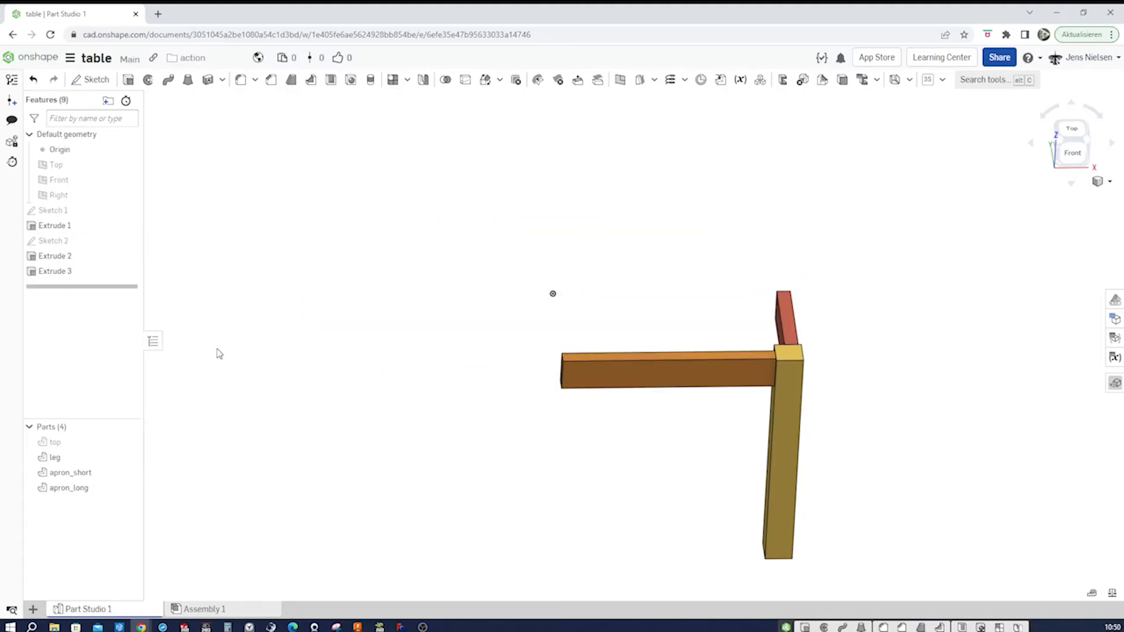
left_click(128, 442)
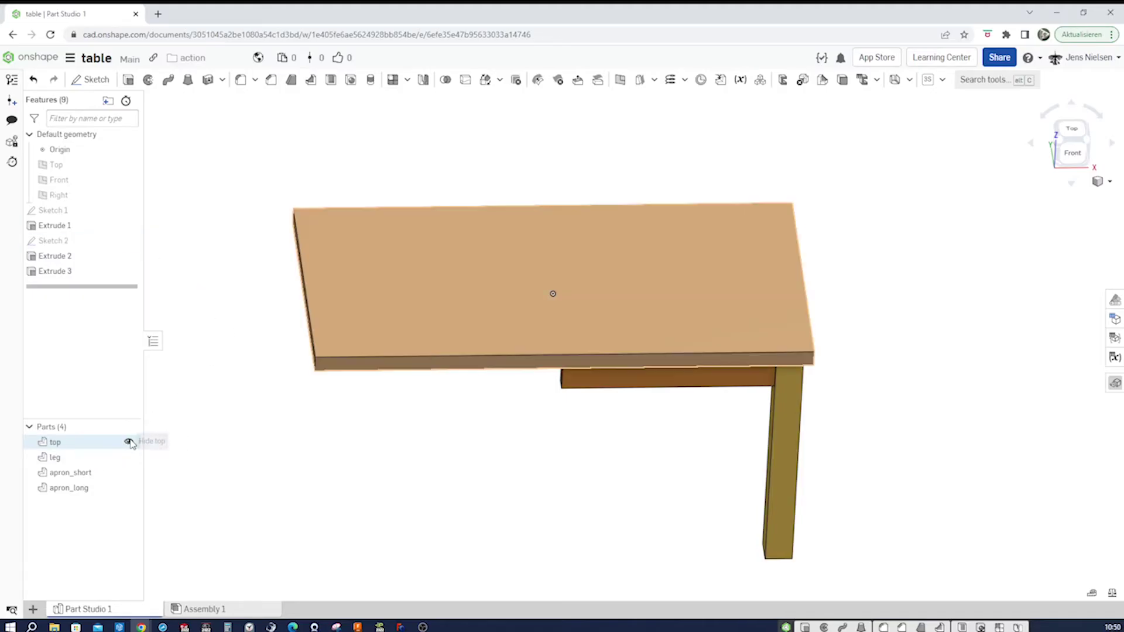
key("shift+7")
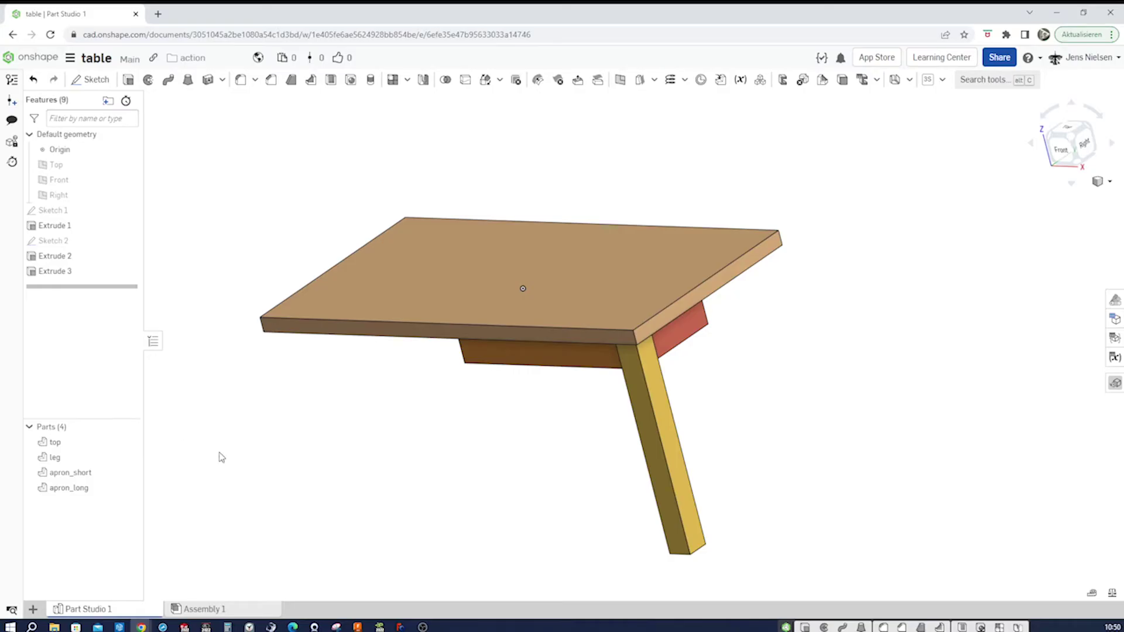
Step: Hide the top part and add a Mortise Tenon at apron_short's end edge against the leg, with 1/2 width, 2/3 depth and 6 mm clearance
left_click(130, 442)
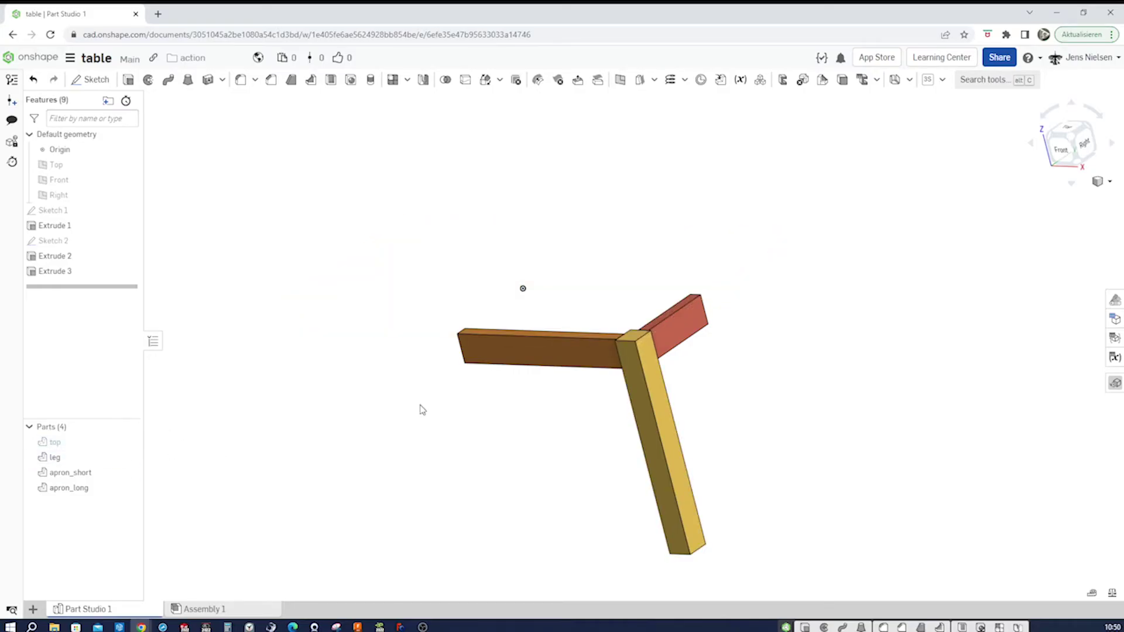
left_click(942, 82)
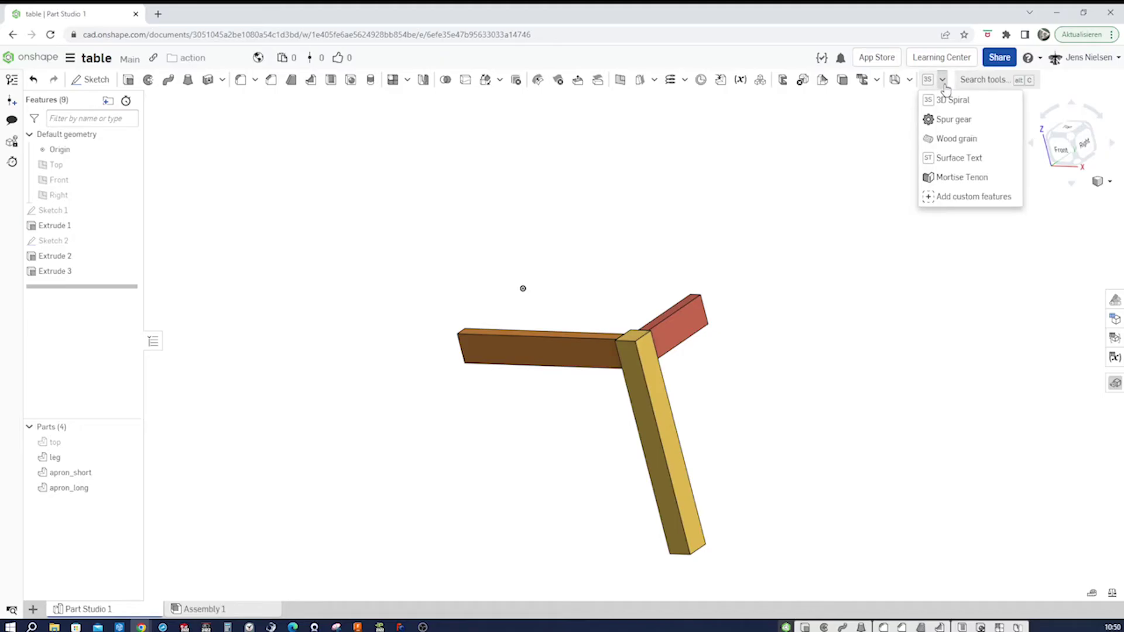
left_click(951, 179)
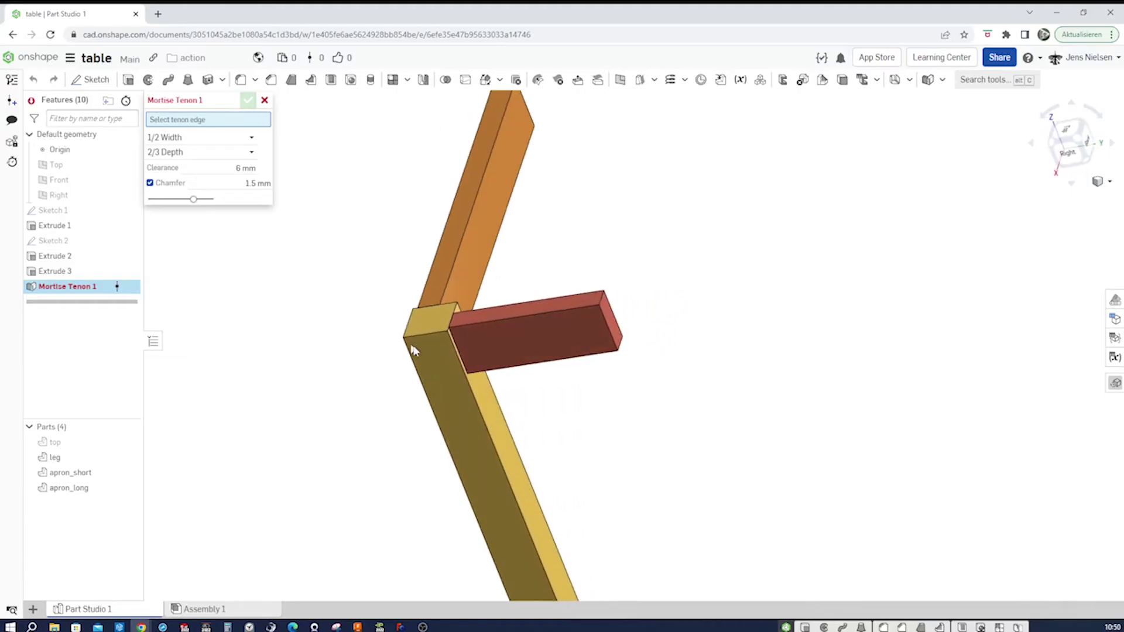
scroll(492, 381, "up", 5)
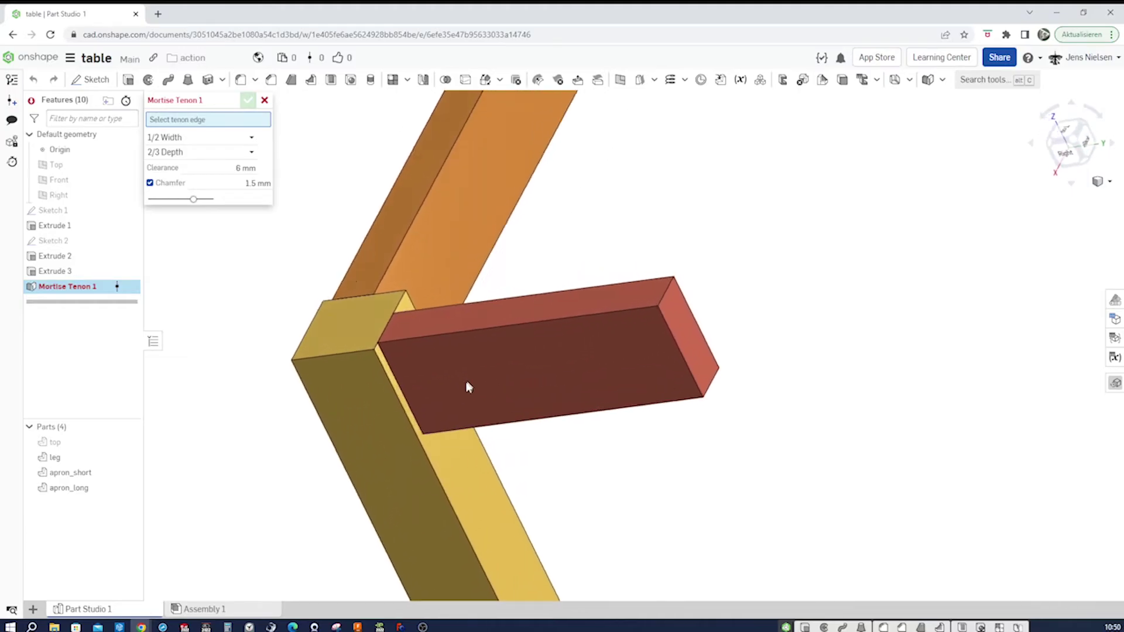
left_click(409, 424)
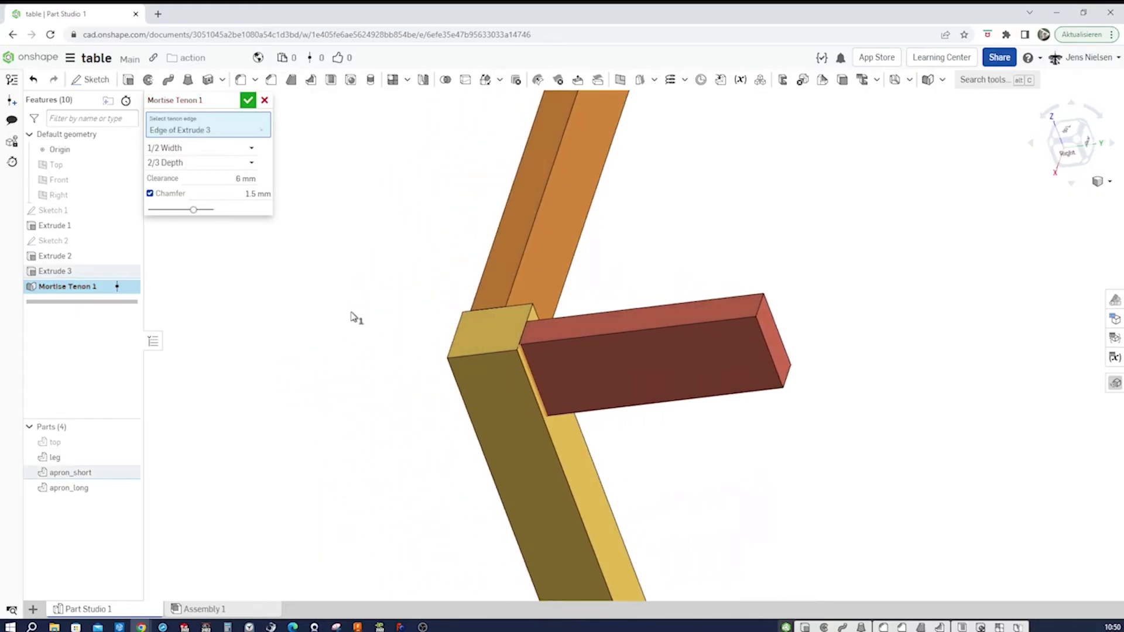
left_click(248, 103)
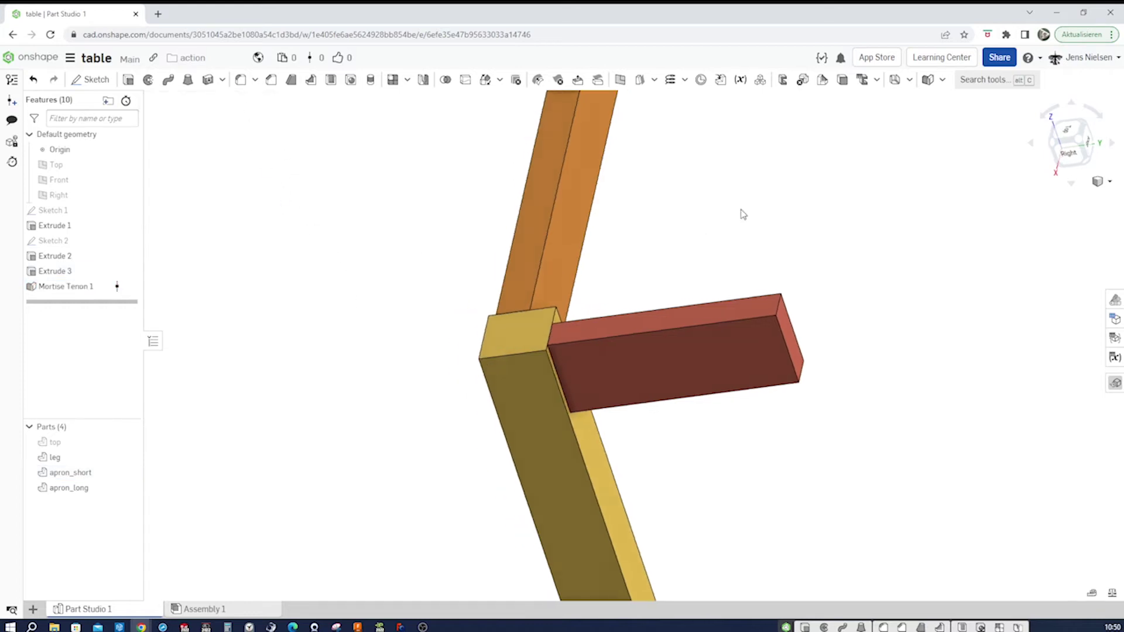
Step: Add a second Mortise Tenon at apron_long's end edge against the leg, with 1/2 width, 2/3 depth, 6 mm clearance and 1.5 mm chamfer
left_click(944, 84)
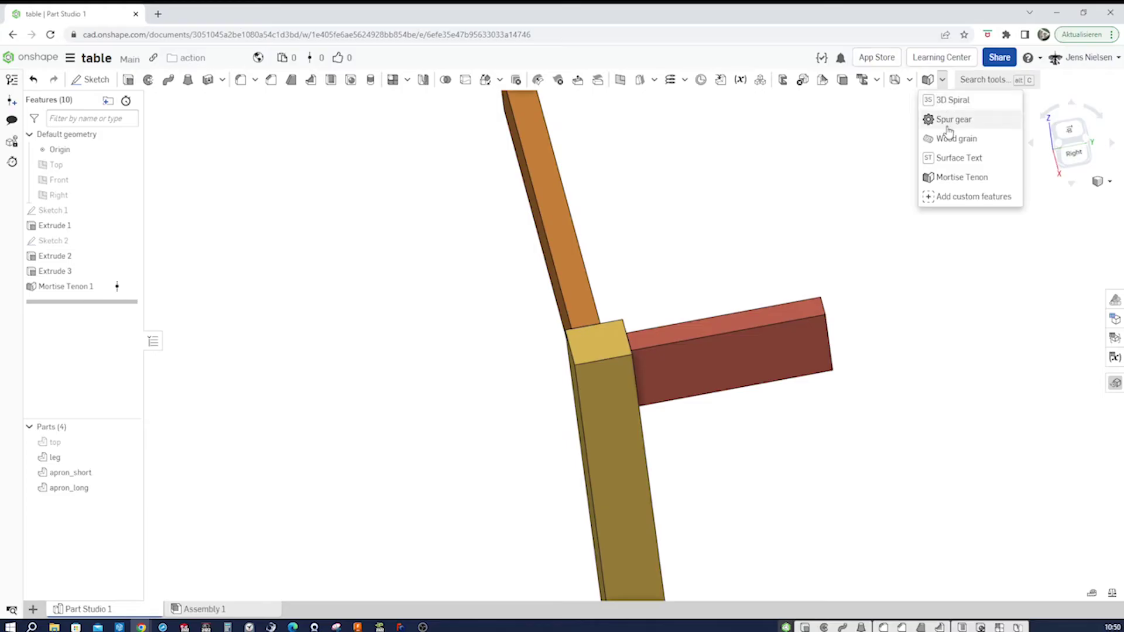
left_click(960, 177)
right_click_drag(848, 199, 581, 302)
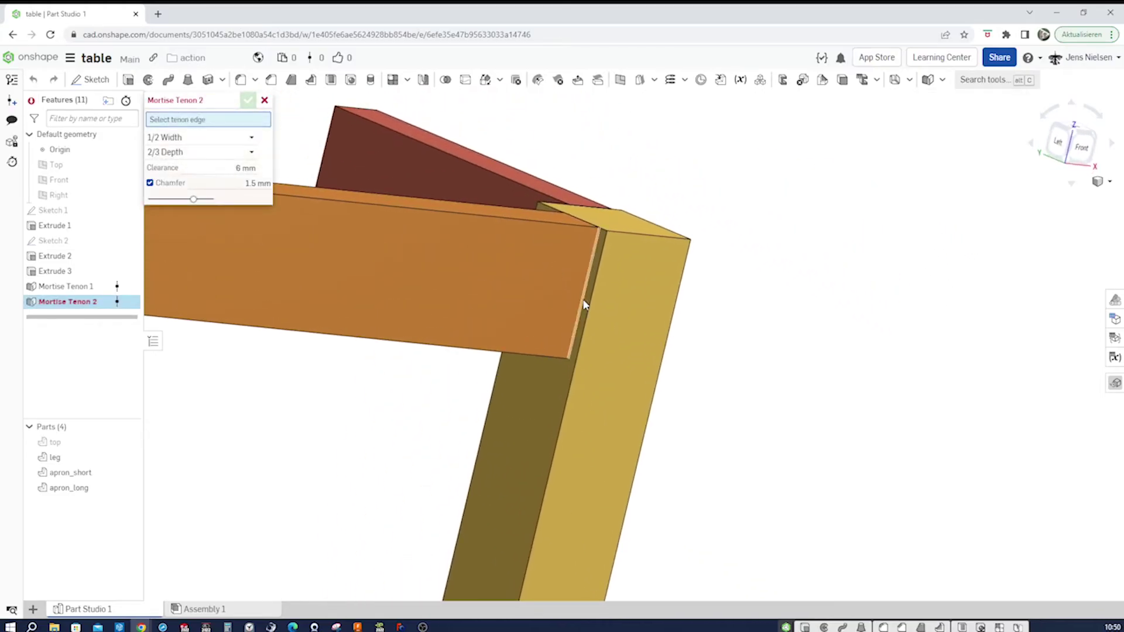
left_click(582, 303)
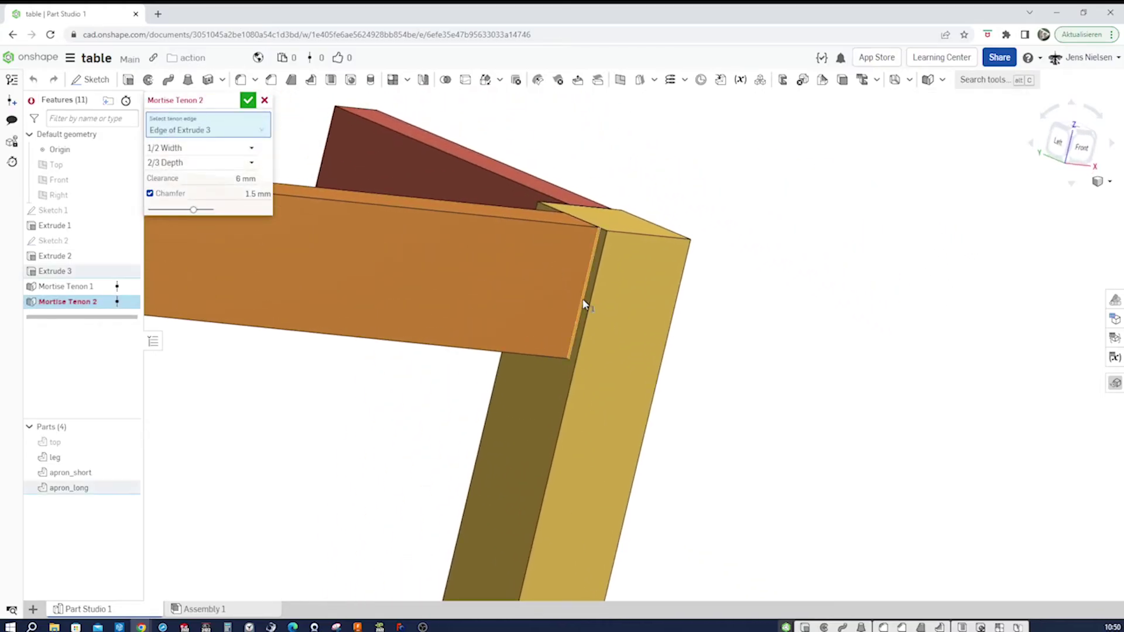
left_click(249, 100)
Step: Hide the leg and examine the tenons on the ends of both aprons
right_click_drag(646, 200, 509, 230)
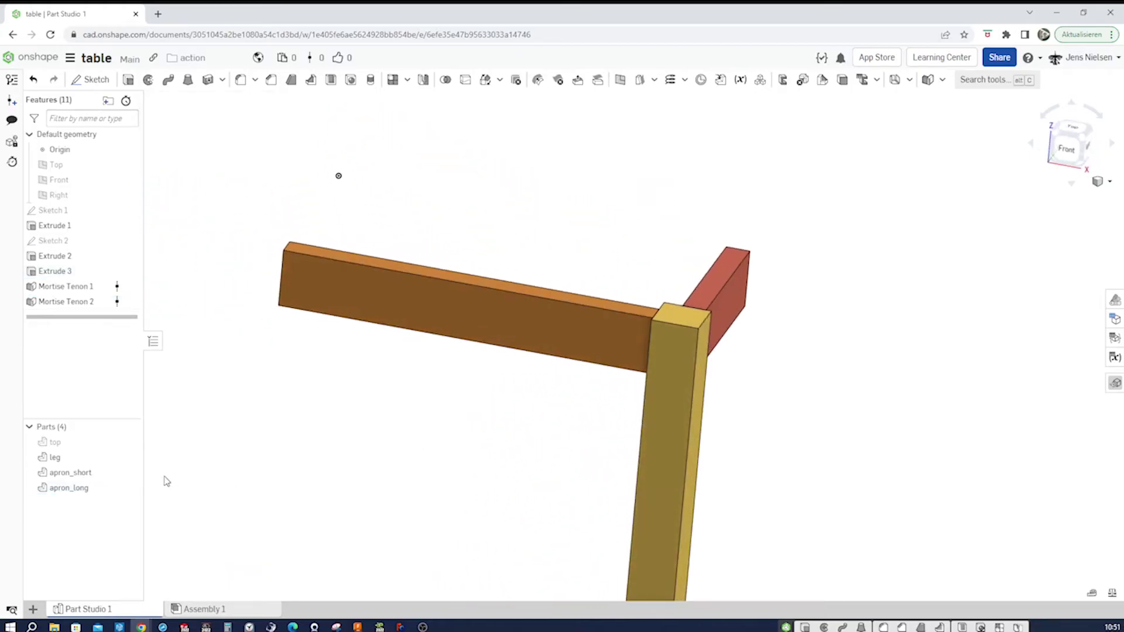
left_click(127, 458)
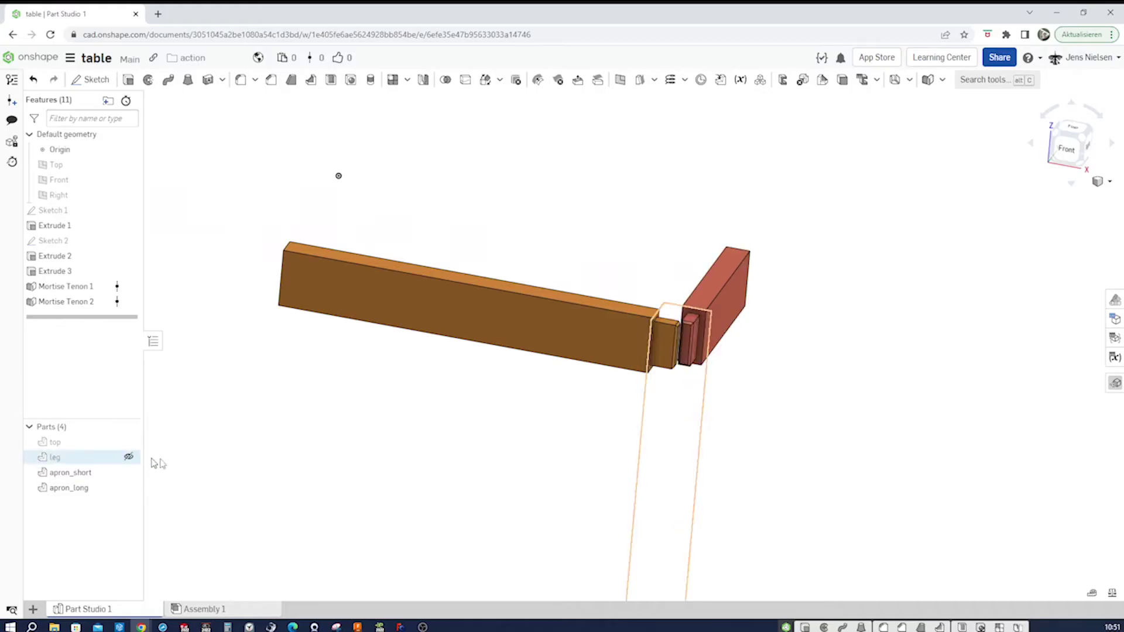
scroll(744, 391, "down", 5)
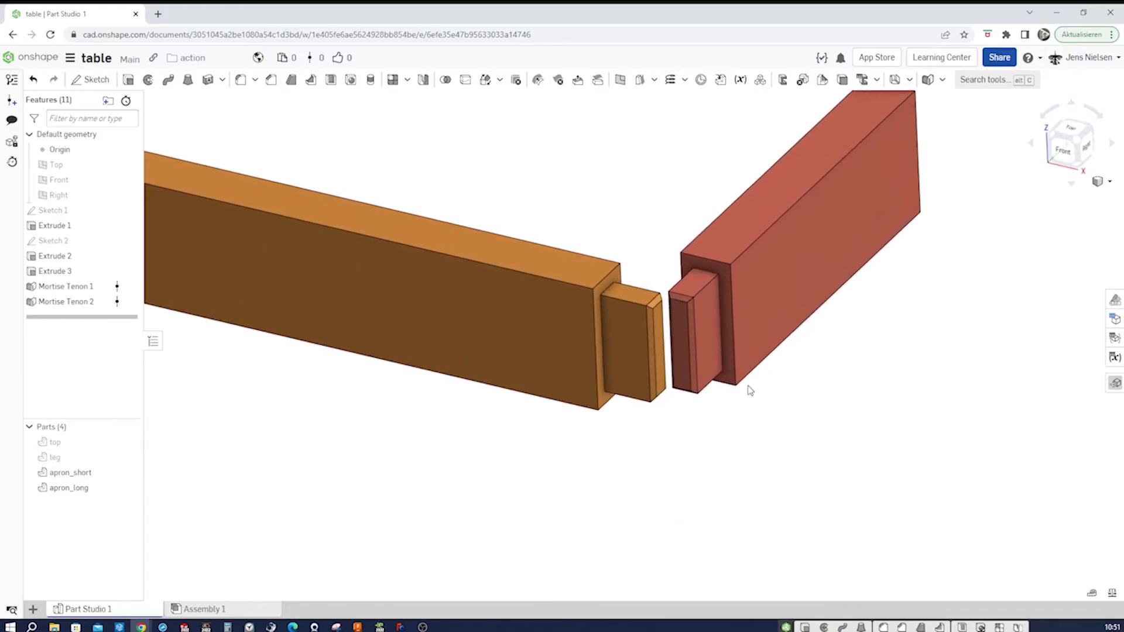
scroll(739, 381, "down", 4)
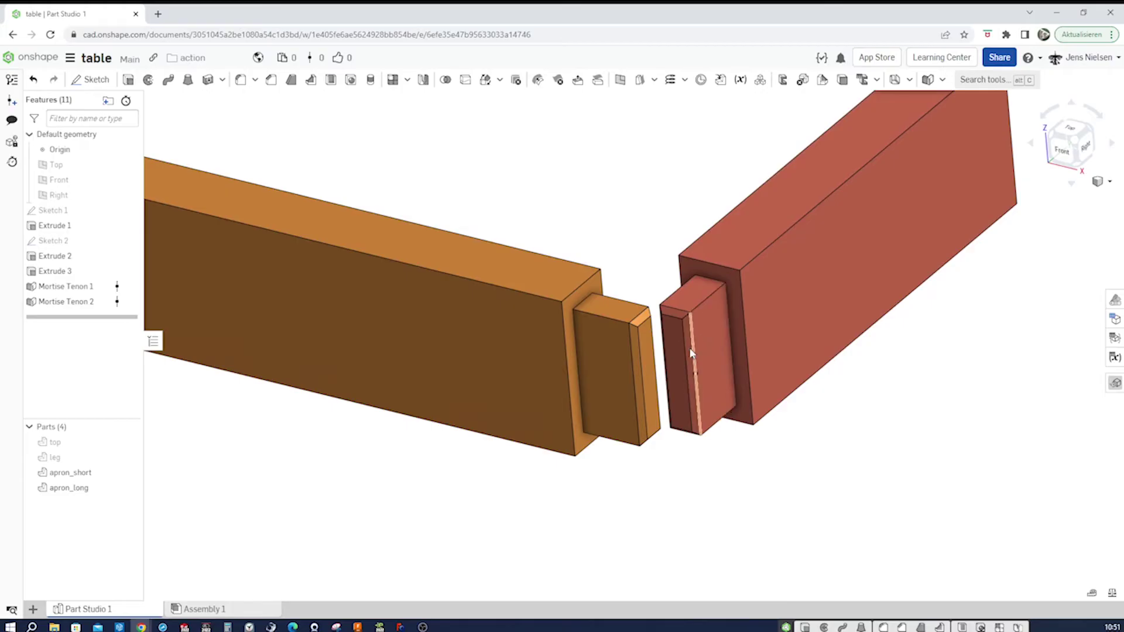
scroll(469, 398, "up", 2)
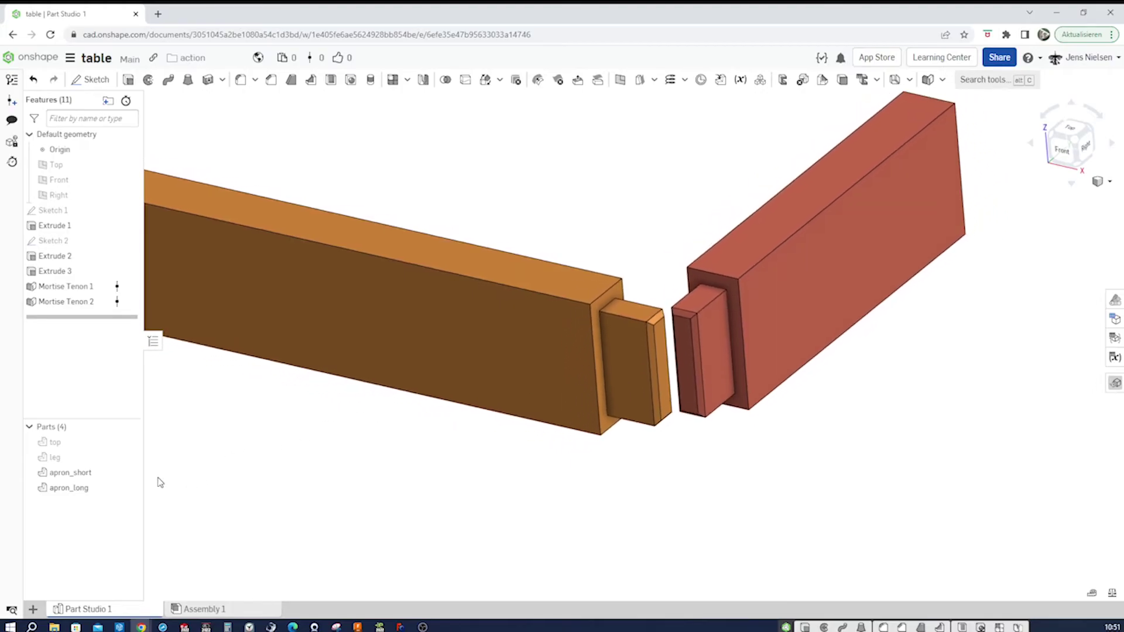
Step: Hide both aprons and show only the leg to examine its two mortises
left_click(128, 473)
left_click(128, 487)
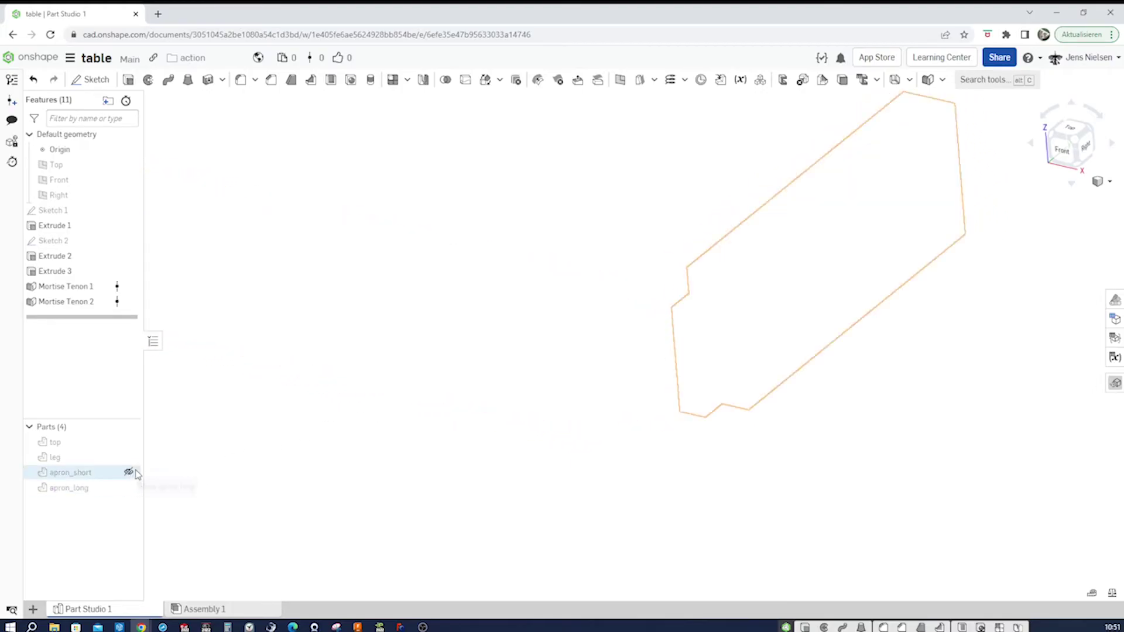
left_click(128, 458)
right_click_drag(328, 432, 338, 421)
right_click_drag(587, 379, 633, 333)
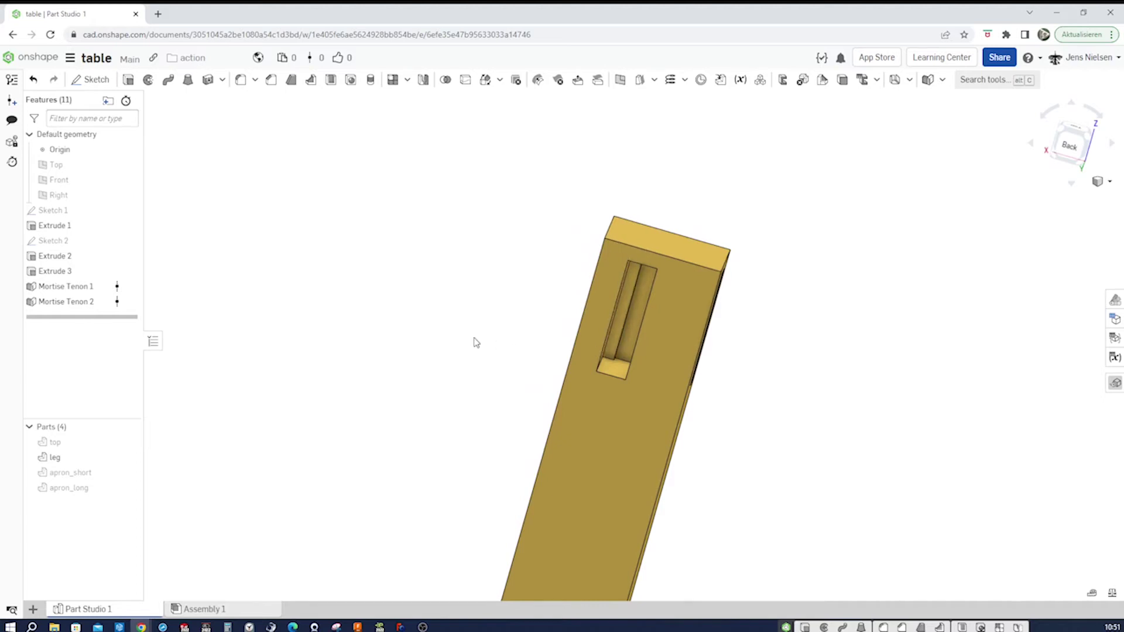
key("shift+3")
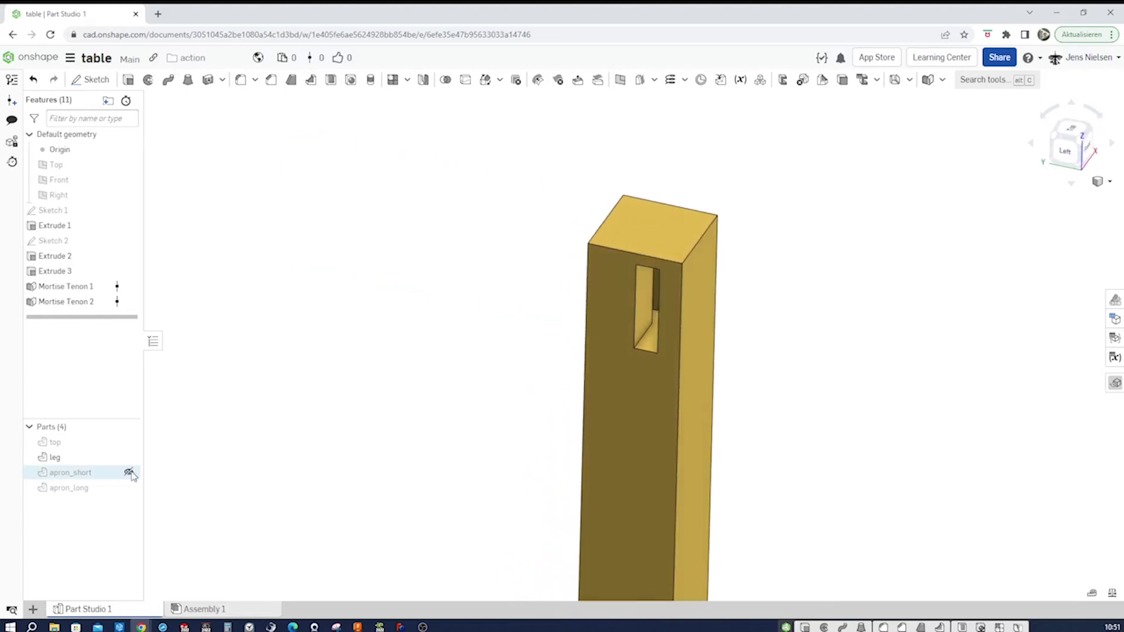
Step: Show apron_short and apron_long again together with the leg
left_click(128, 472)
left_click(129, 487)
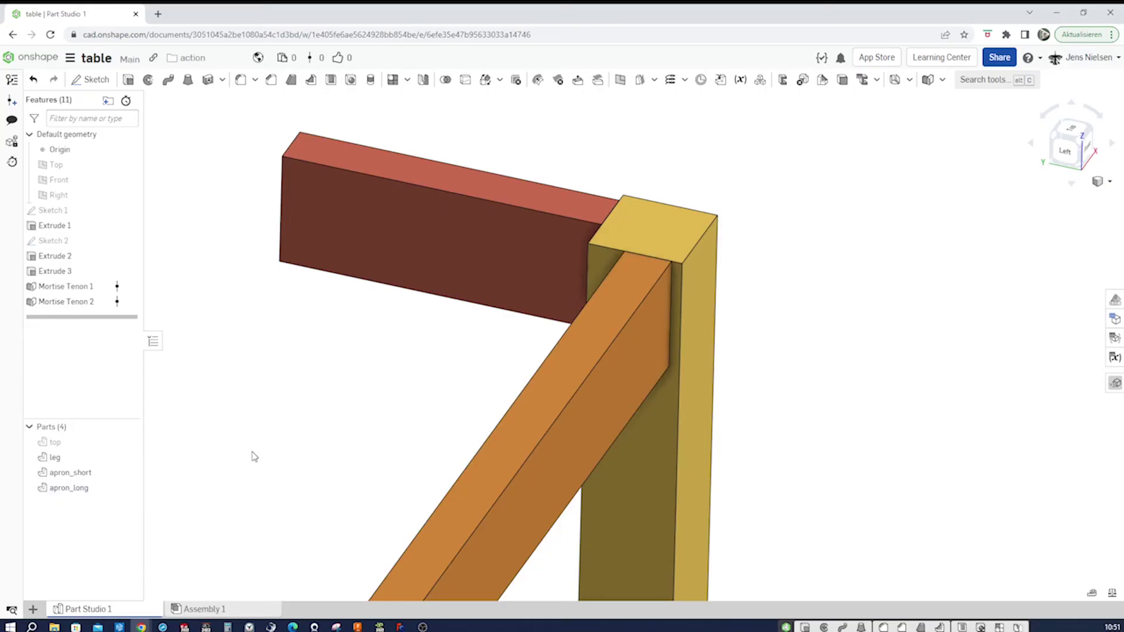
right_click_drag(655, 345, 1018, 258)
Step: Create a section view parallel to the leg's top face, offset about 30.3 mm down, to inspect the mortise and tenon joints
left_click(1105, 181)
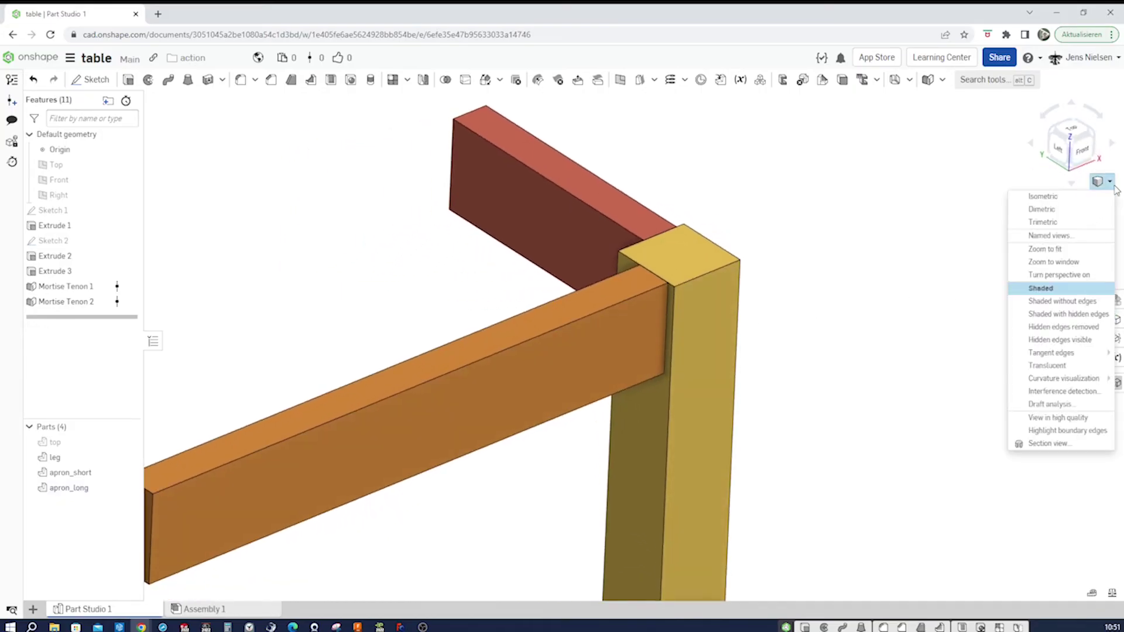
left_click(1060, 444)
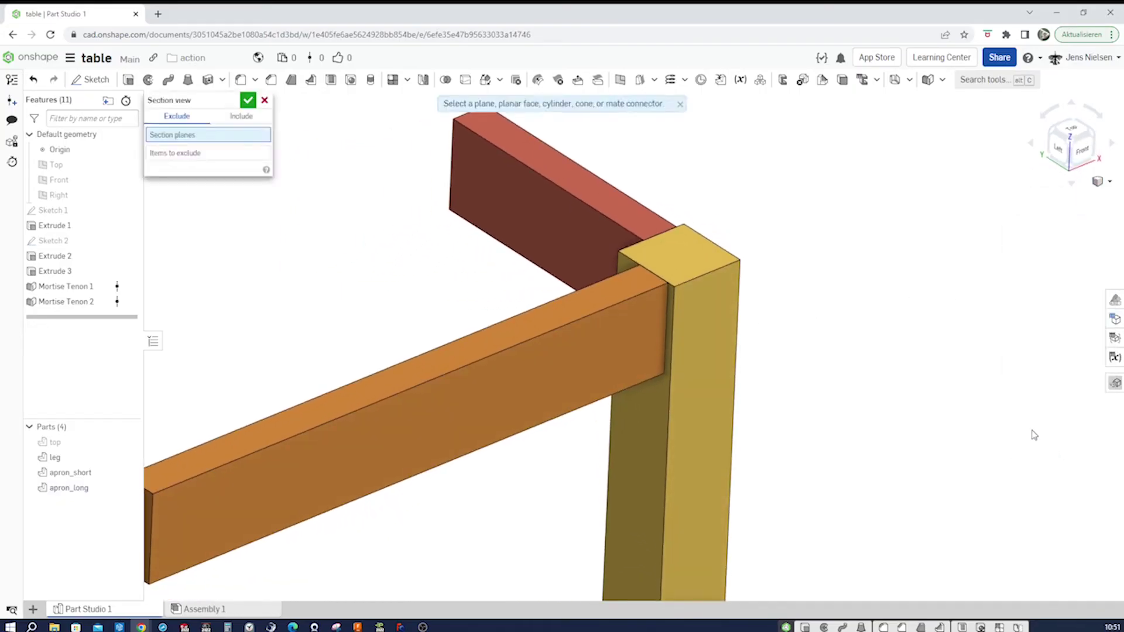
left_click(693, 264)
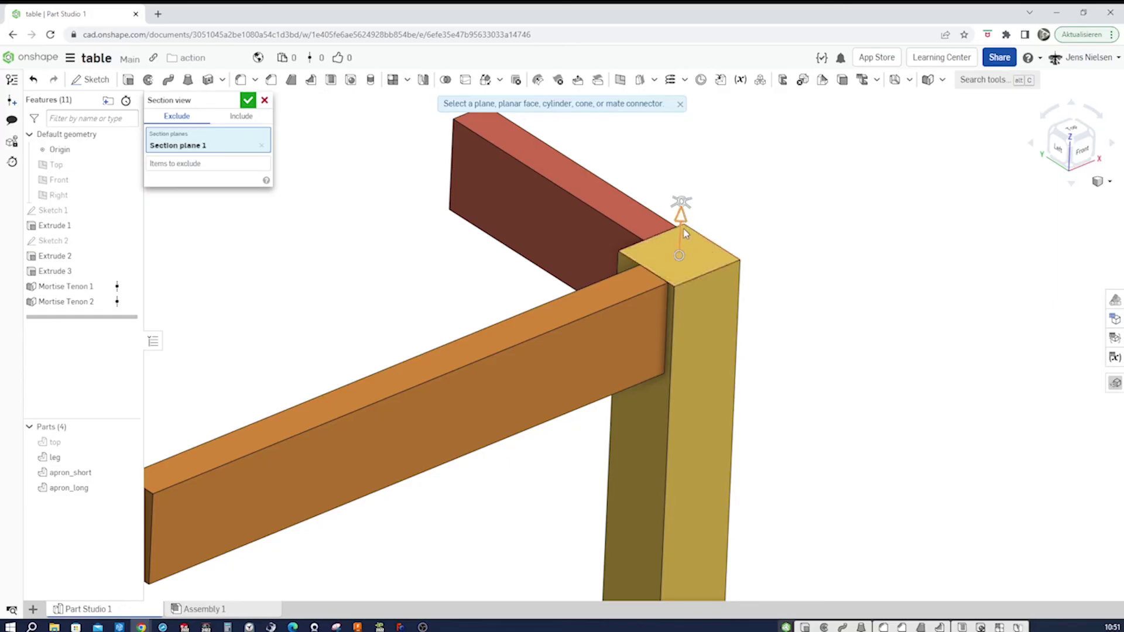
left_click_drag(679, 223, 679, 282)
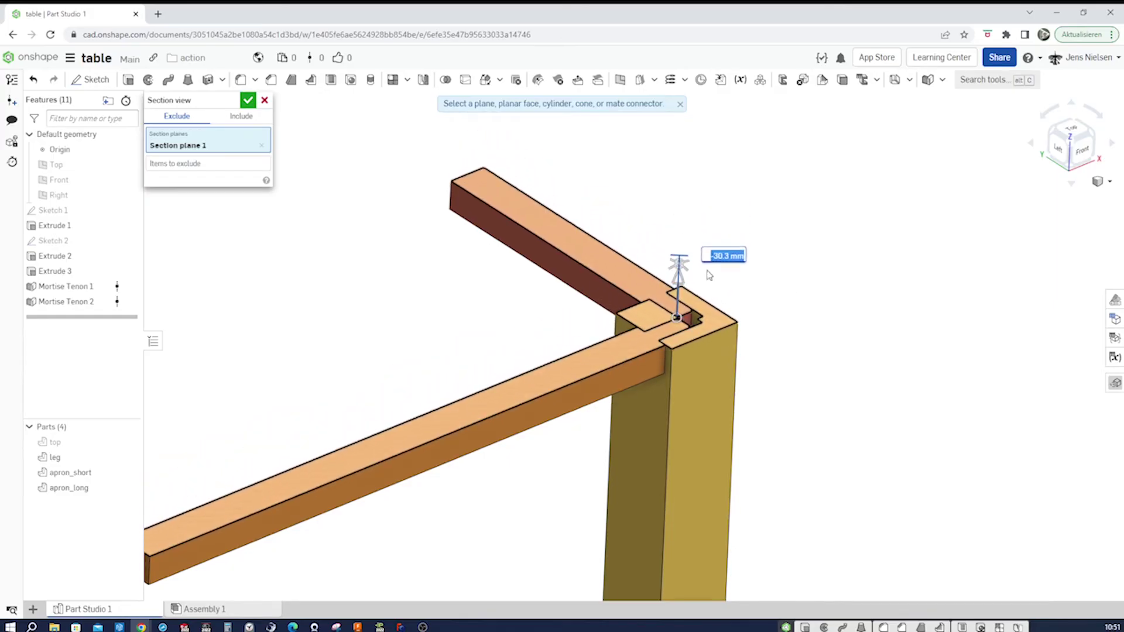
right_click_drag(708, 272, 537, 227)
key("shift+z")
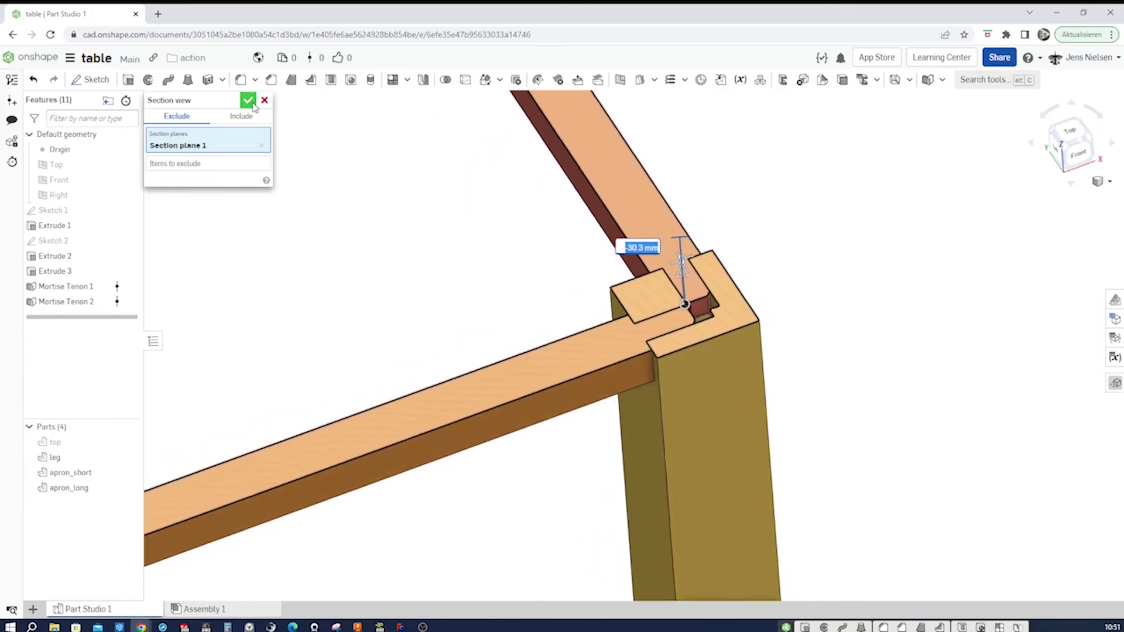
key("shift+5")
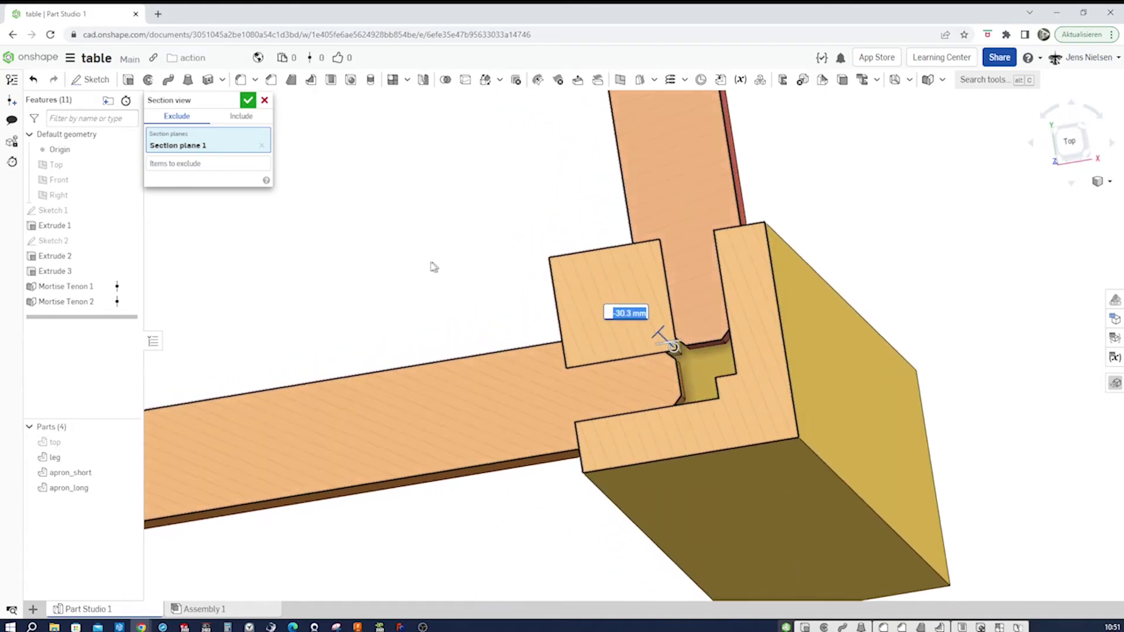
key("Up")
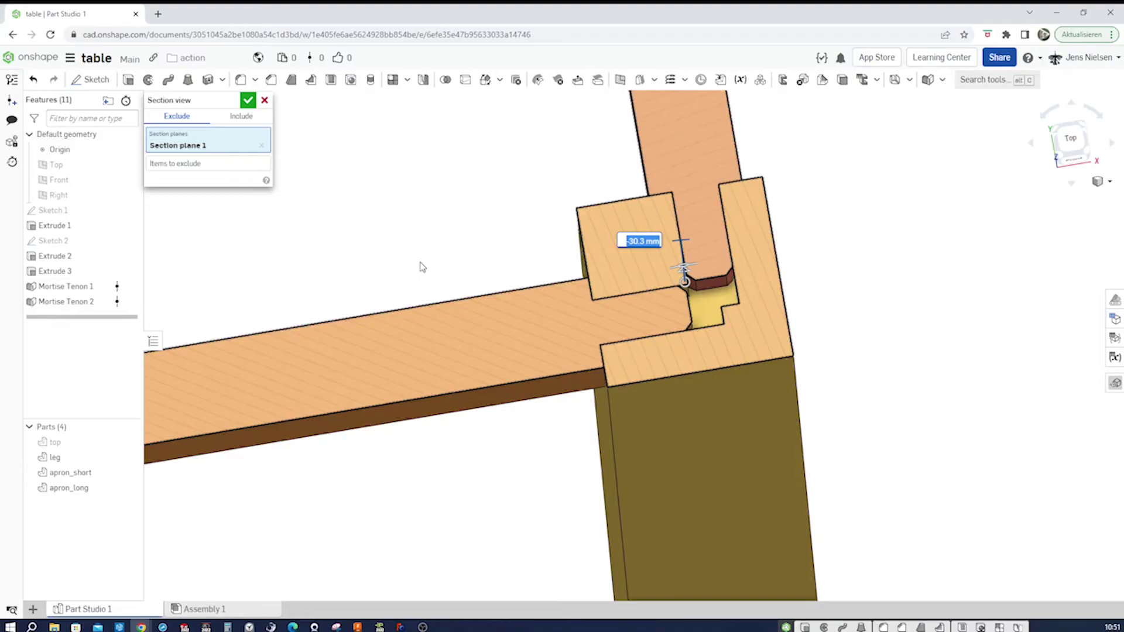
left_click(248, 100)
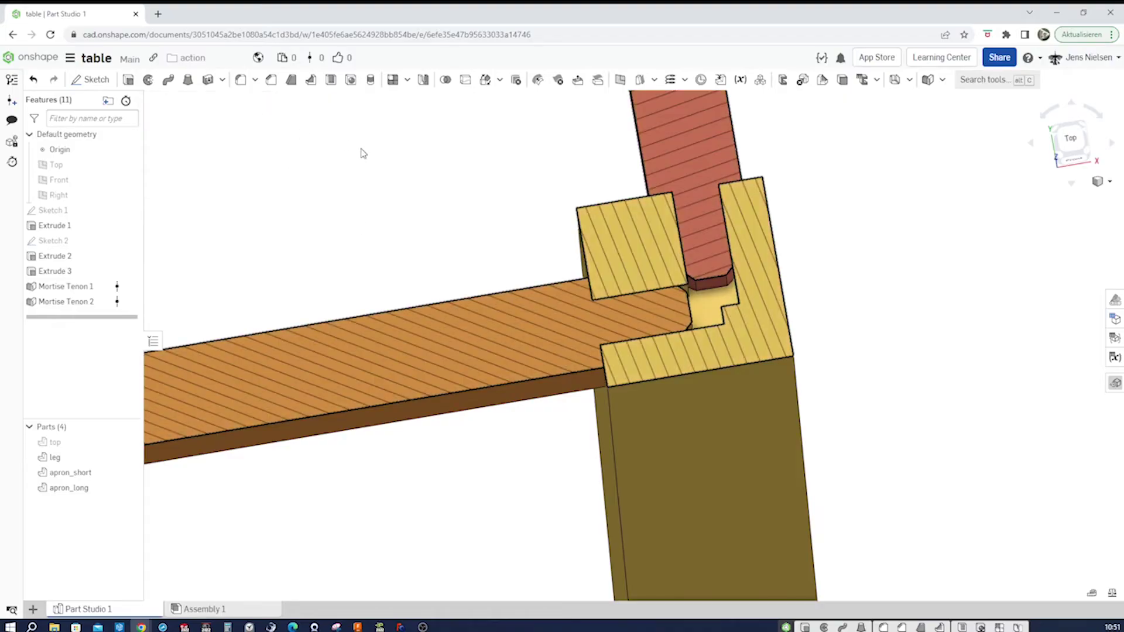
Step: Turn off the section view so the leg and both aprons are shown whole again
key("Up")
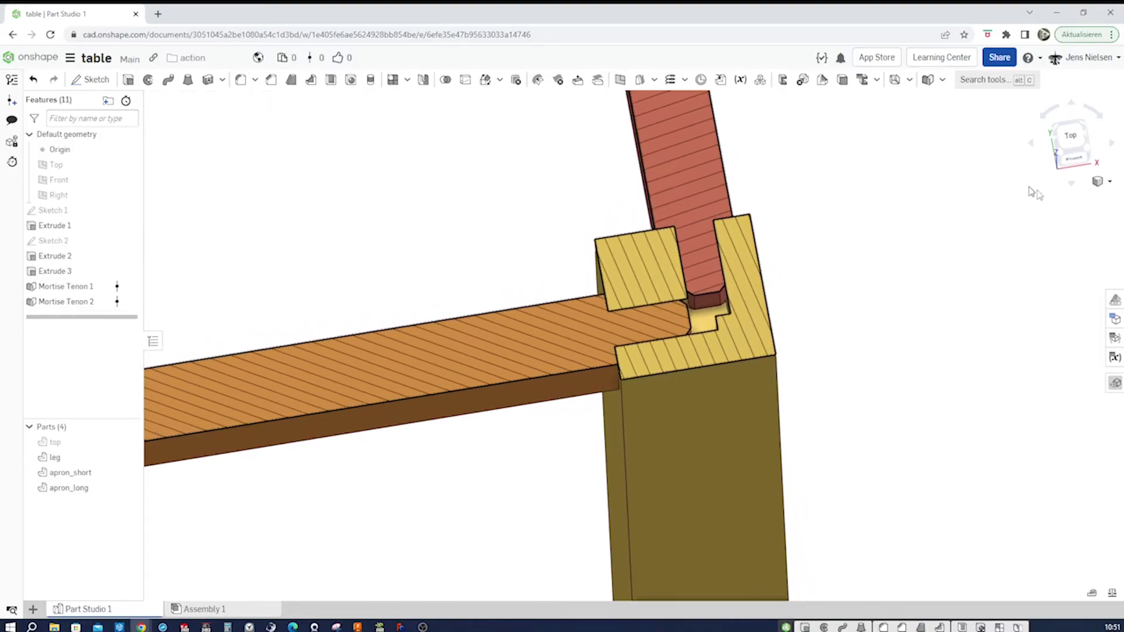
left_click(1109, 182)
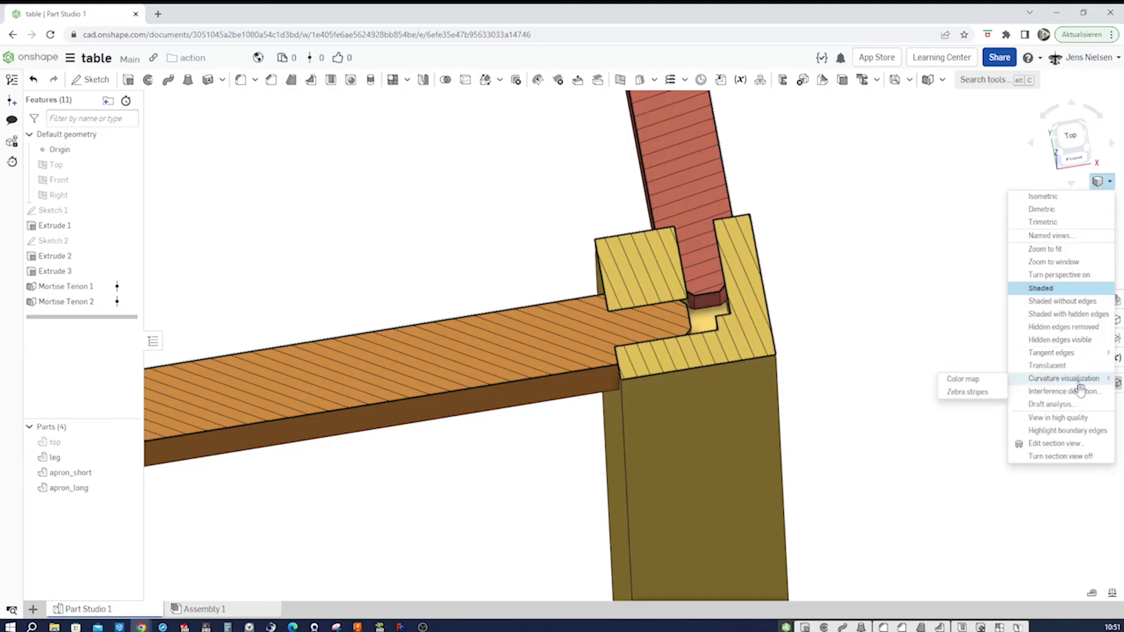
left_click(1060, 456)
key("Up")
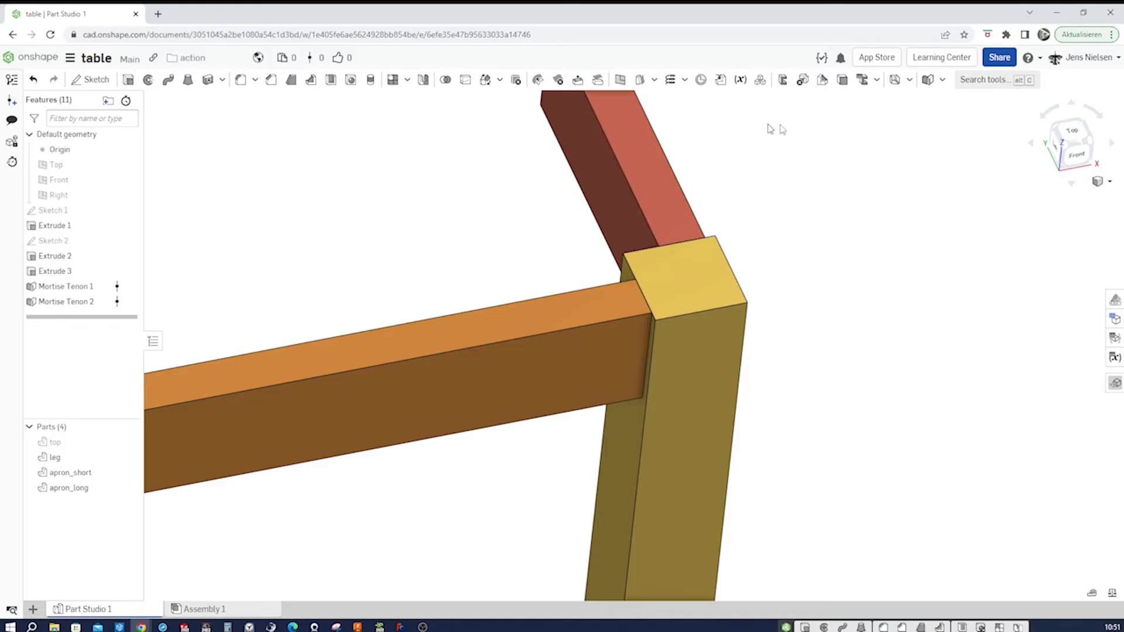
Step: Search other documents' custom features for "mortise" and toggle the Mortise & Tenon Joint feature, removing Mortise Tenon from the custom features
left_click(943, 81)
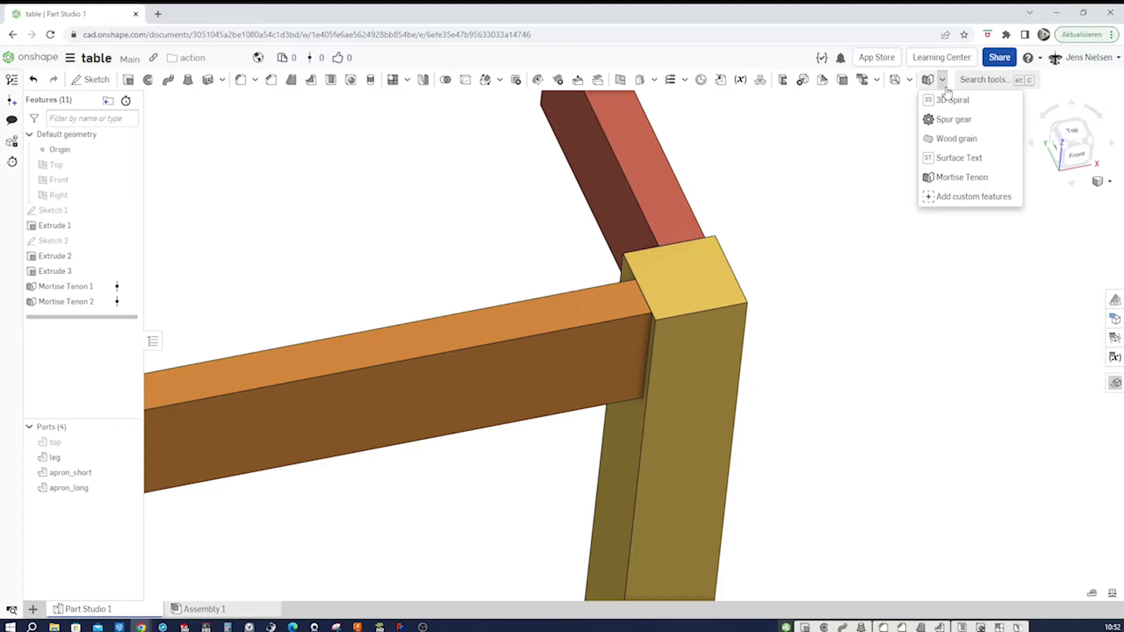
left_click(865, 127)
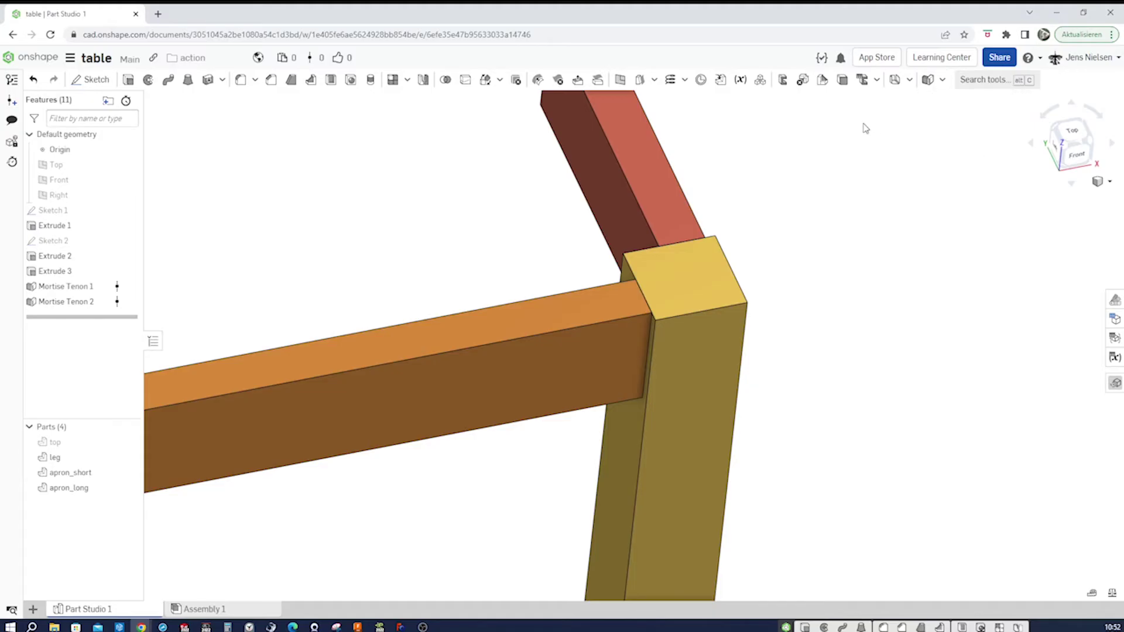
left_click(943, 88)
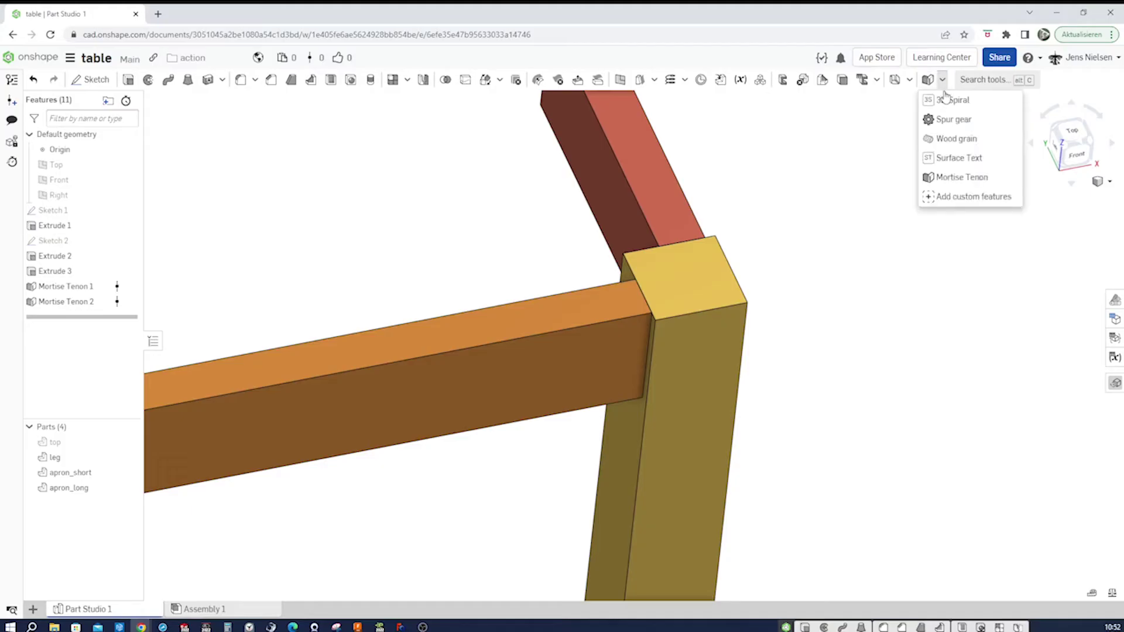
left_click(943, 197)
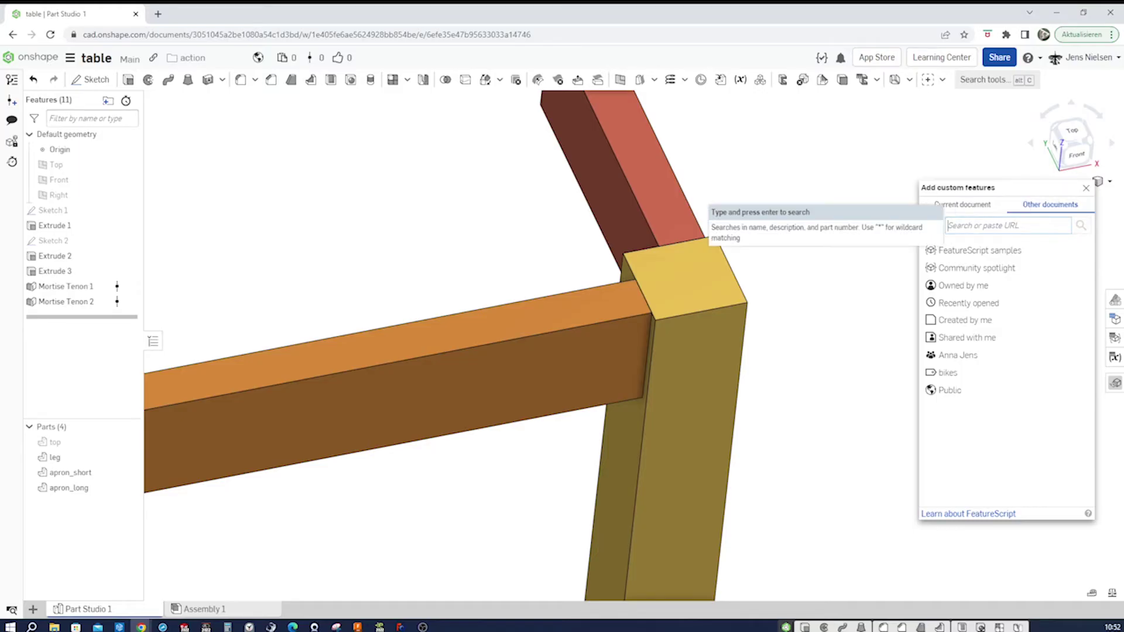
type("mortise")
key("Return")
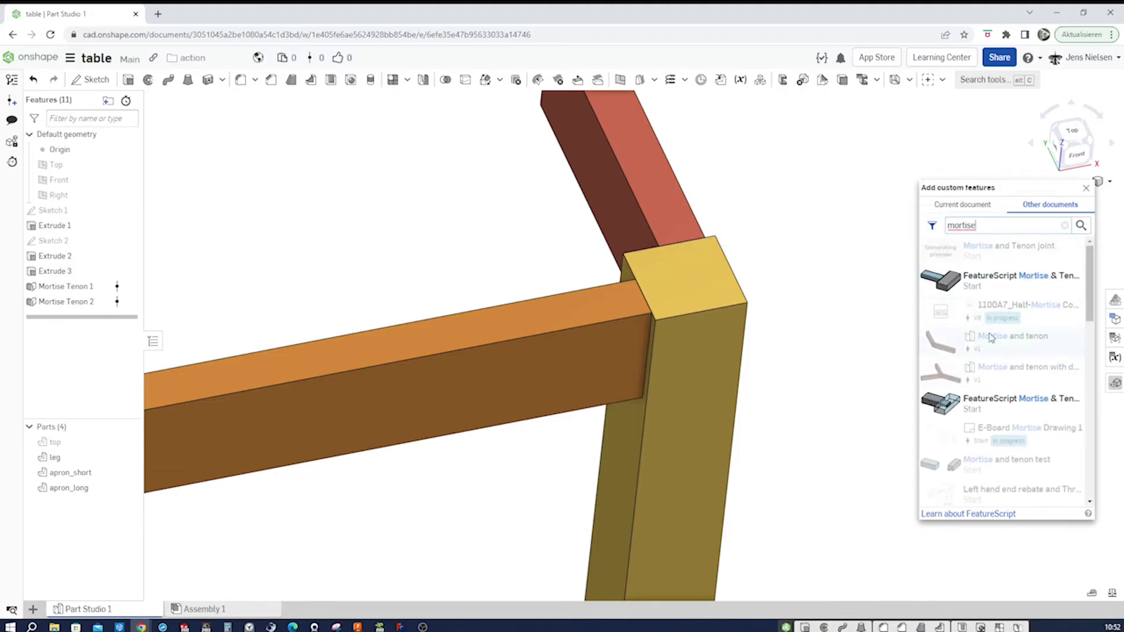
left_click(974, 286)
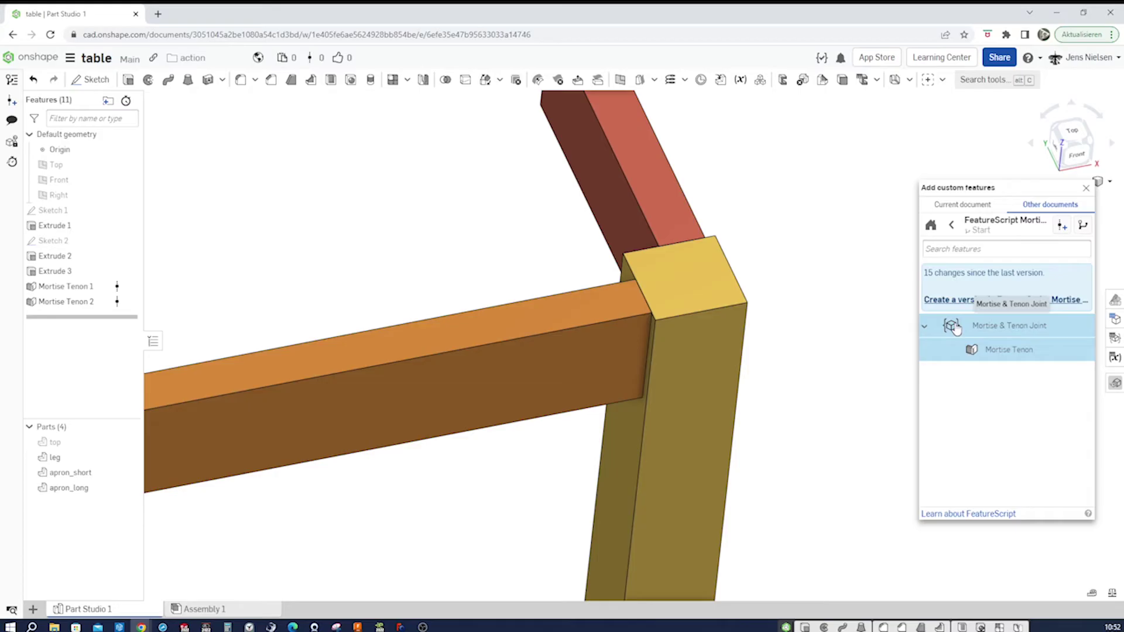
left_click(953, 327)
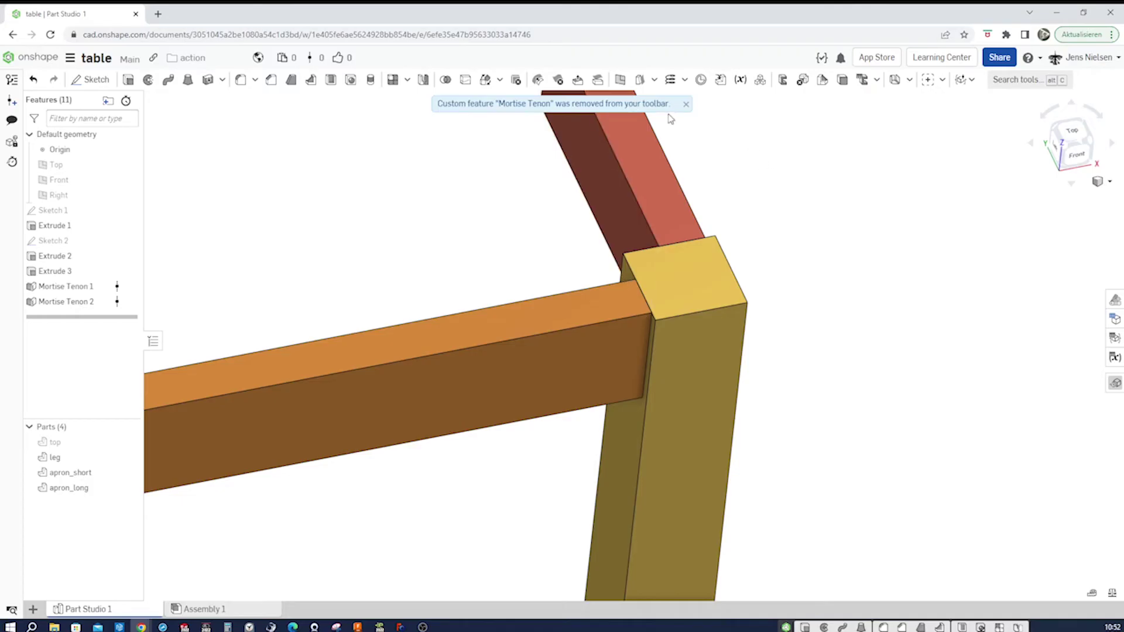
left_click(686, 103)
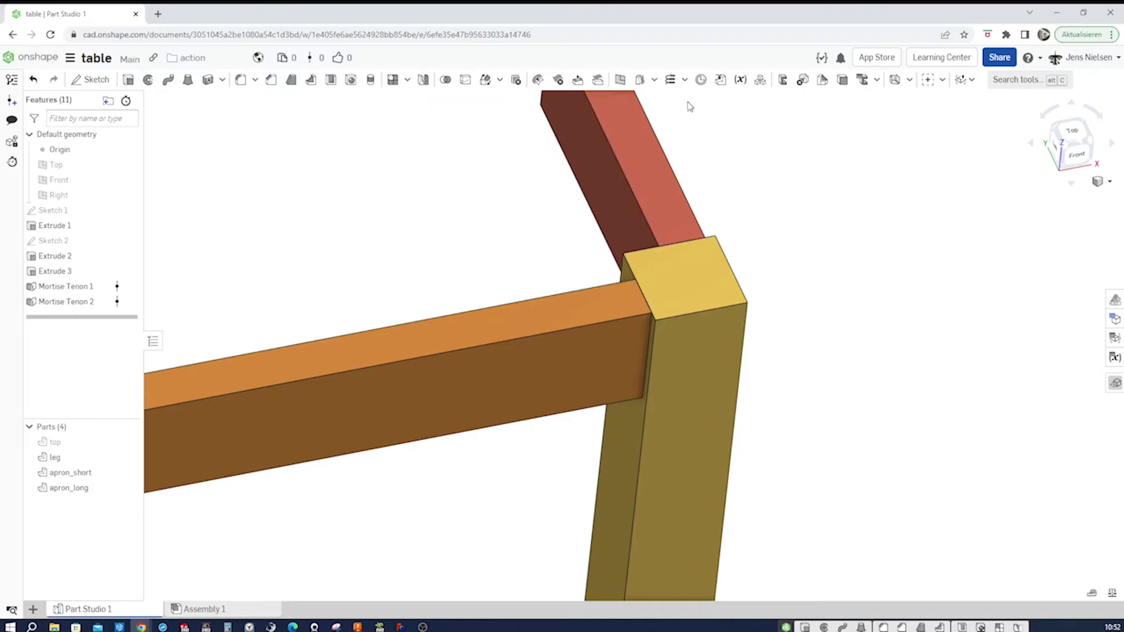
Step: Search other documents for "mortise" and add the Mortise Tenon custom feature again from the FeatureScript Mortise & Tenon document
left_click(974, 82)
left_click(972, 83)
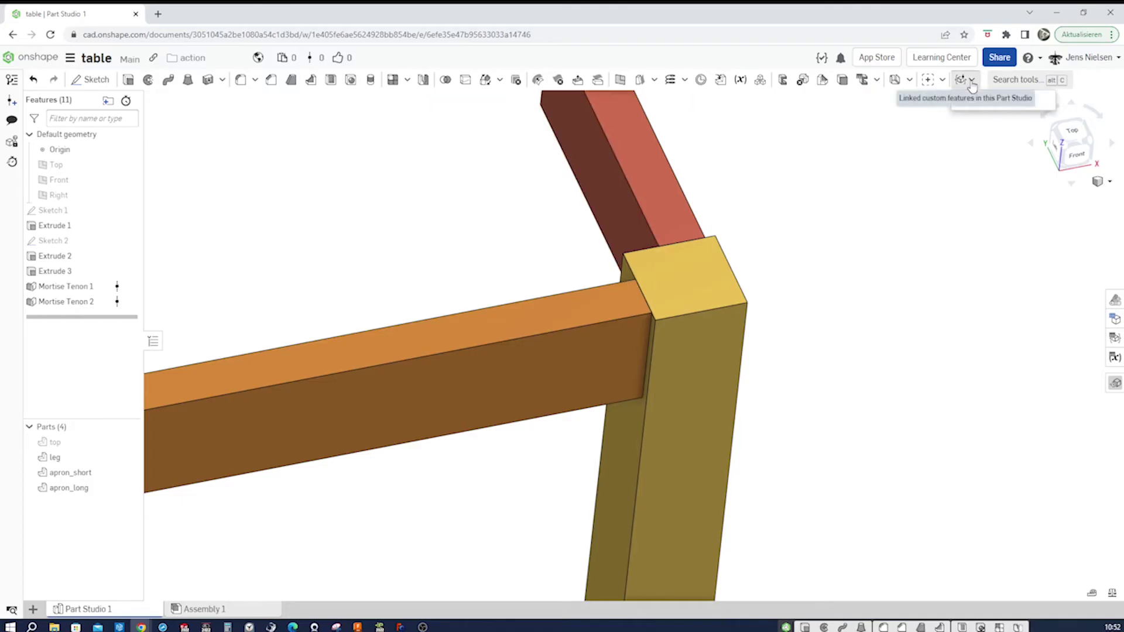
left_click(959, 81)
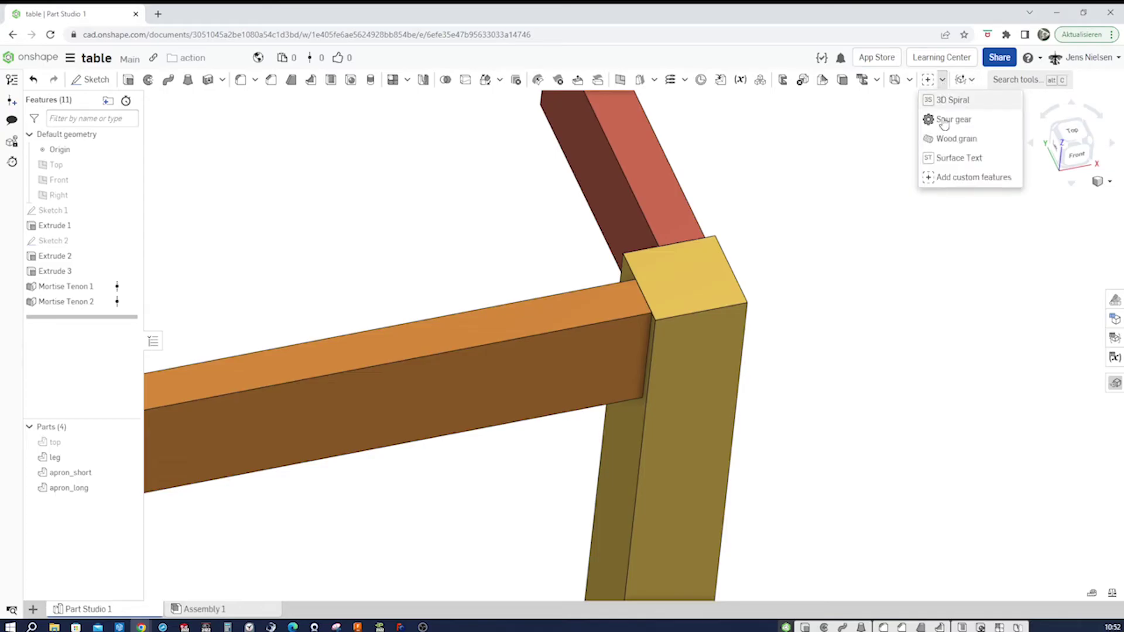
left_click(948, 177)
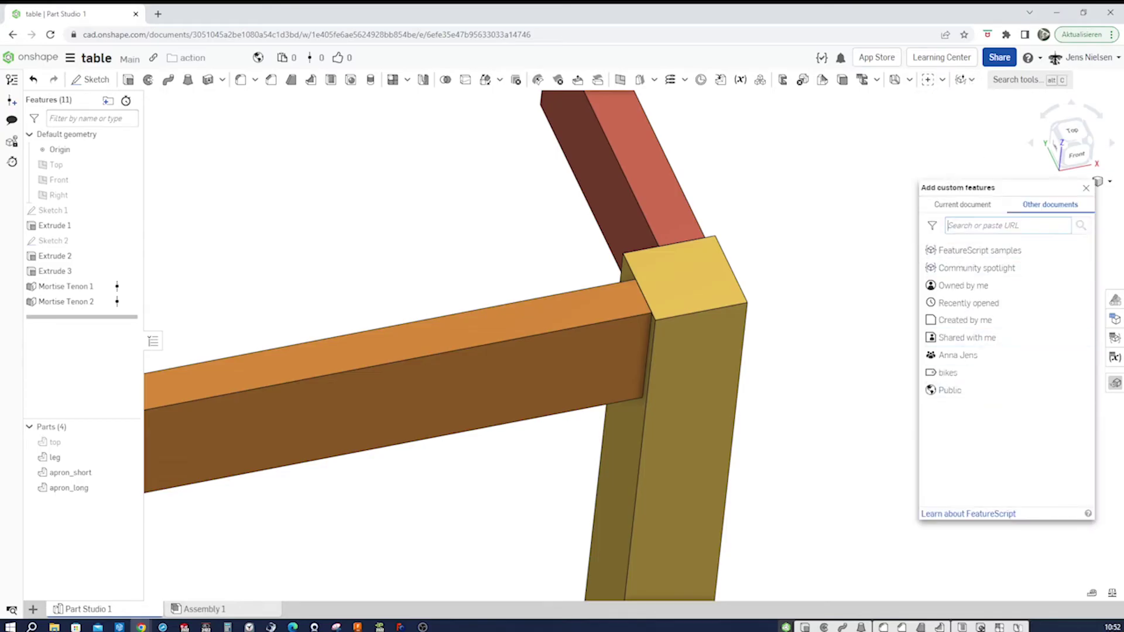
type("mortis")
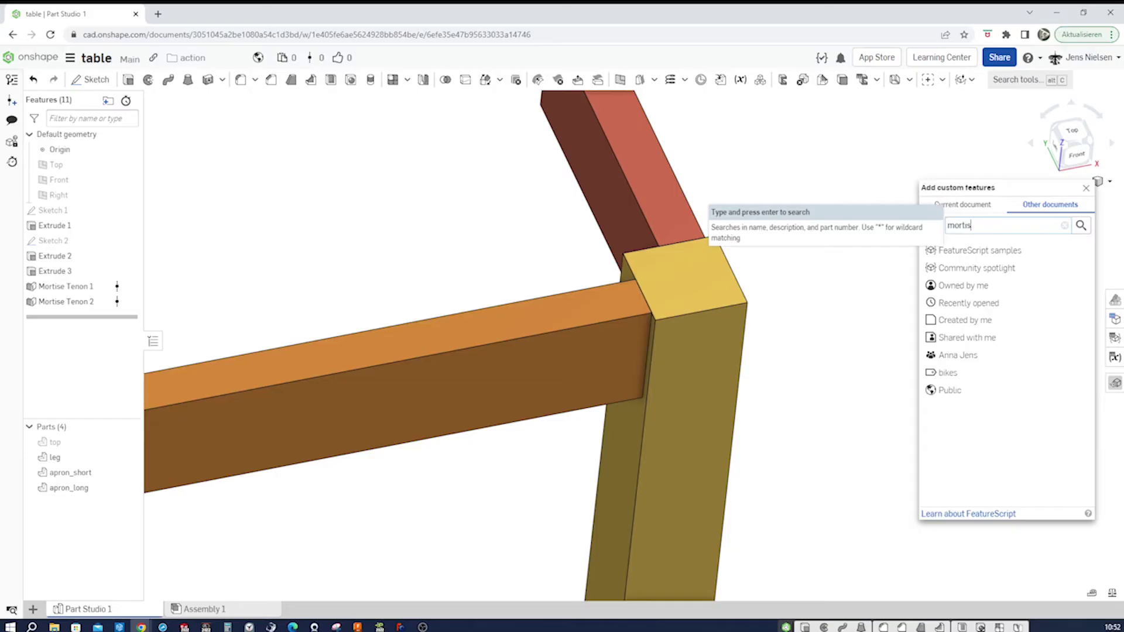
type("e")
key("Return")
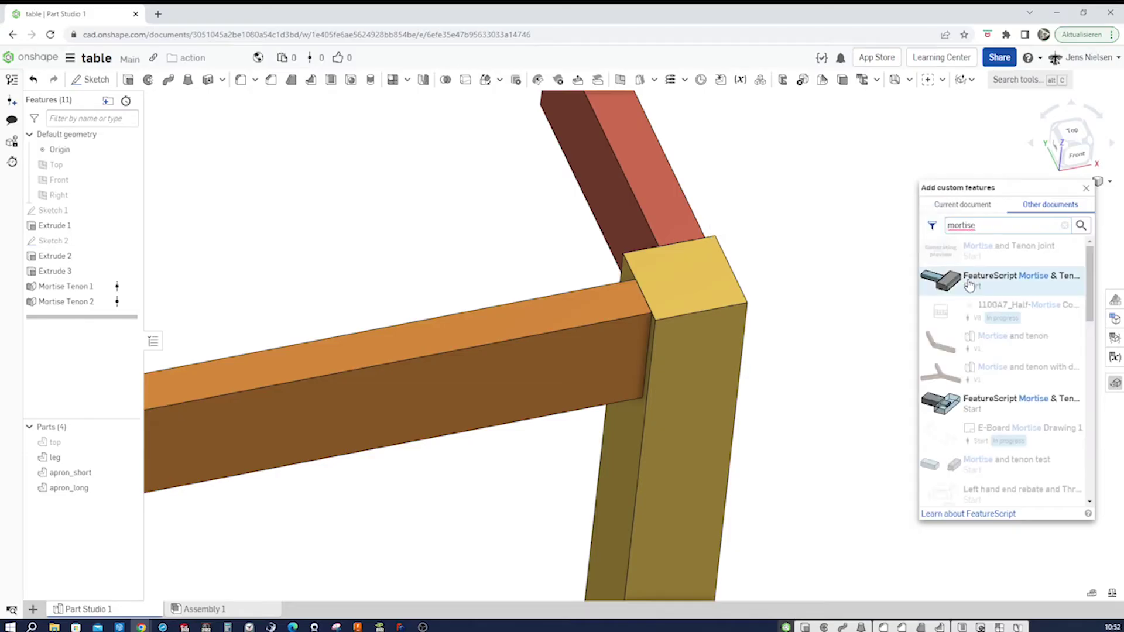
left_click(970, 281)
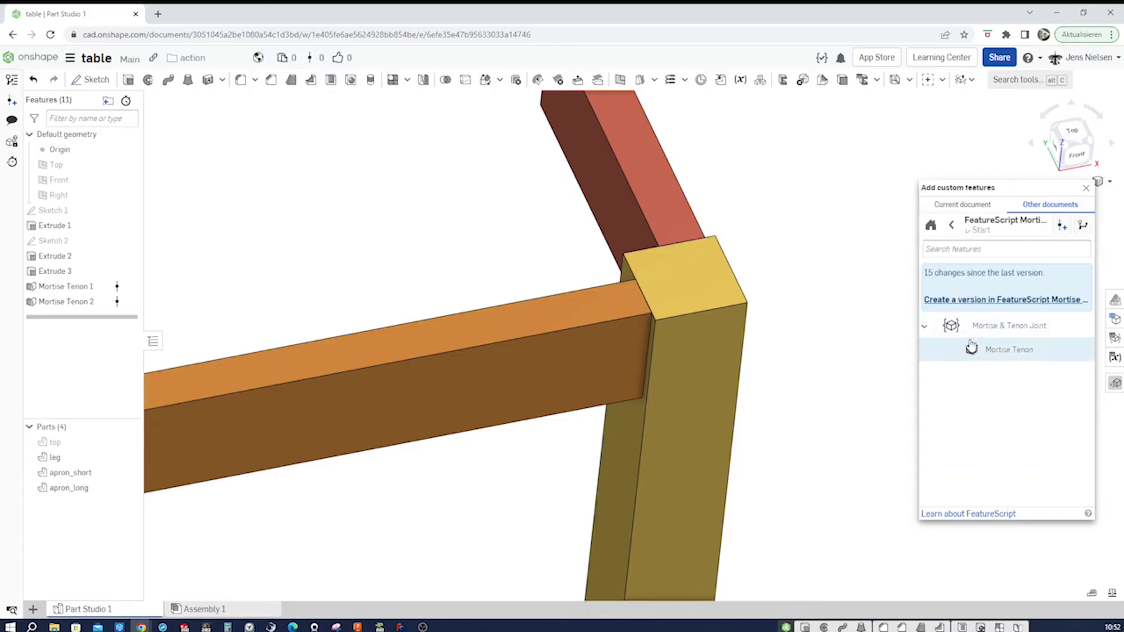
left_click(971, 332)
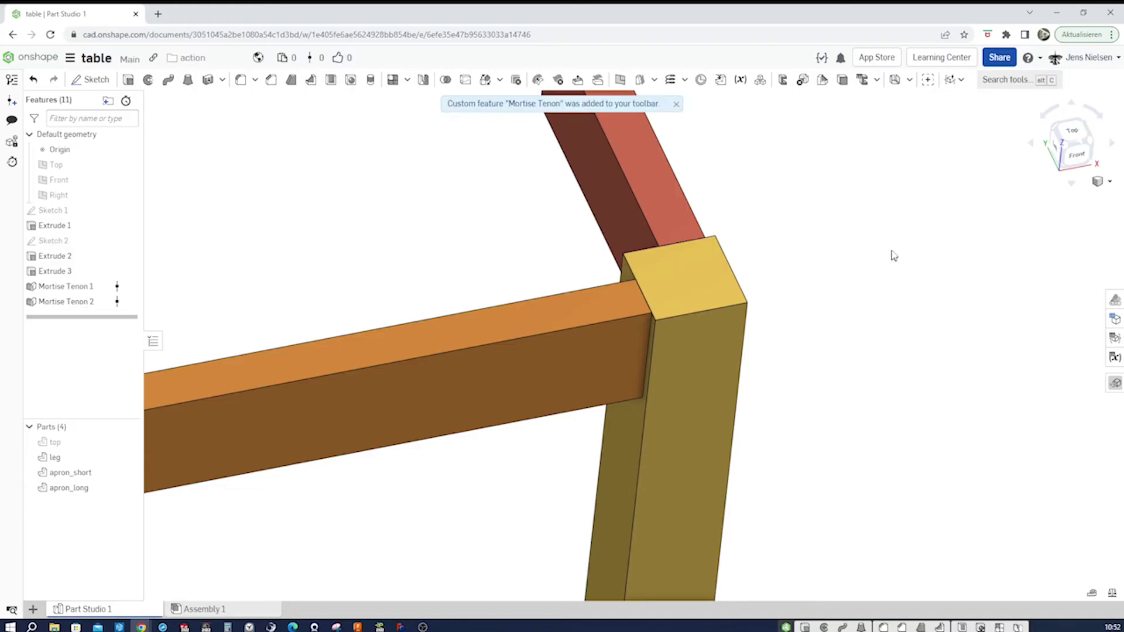
left_click(675, 105)
Step: Check the list of available custom features for Mortise Tenon
left_click(910, 80)
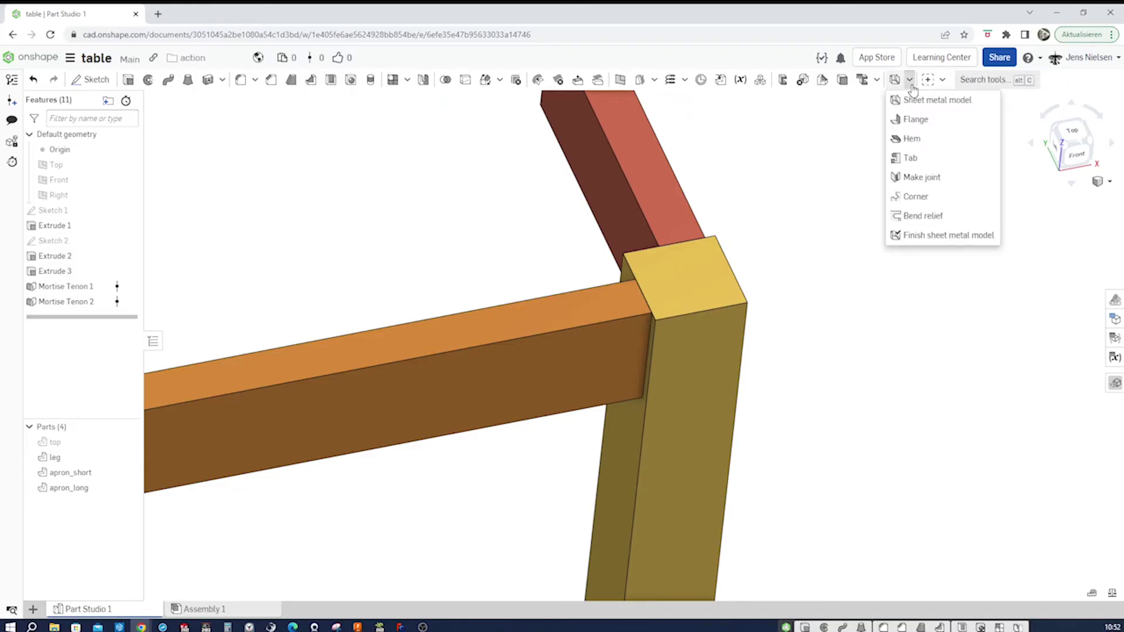
left_click(942, 82)
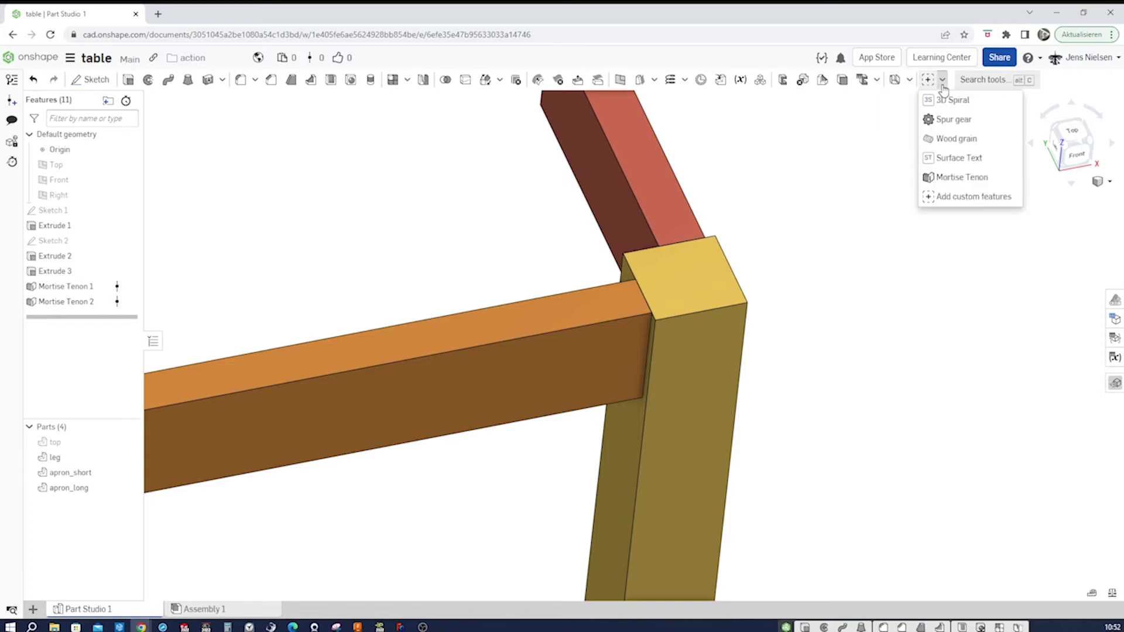
left_click(952, 179)
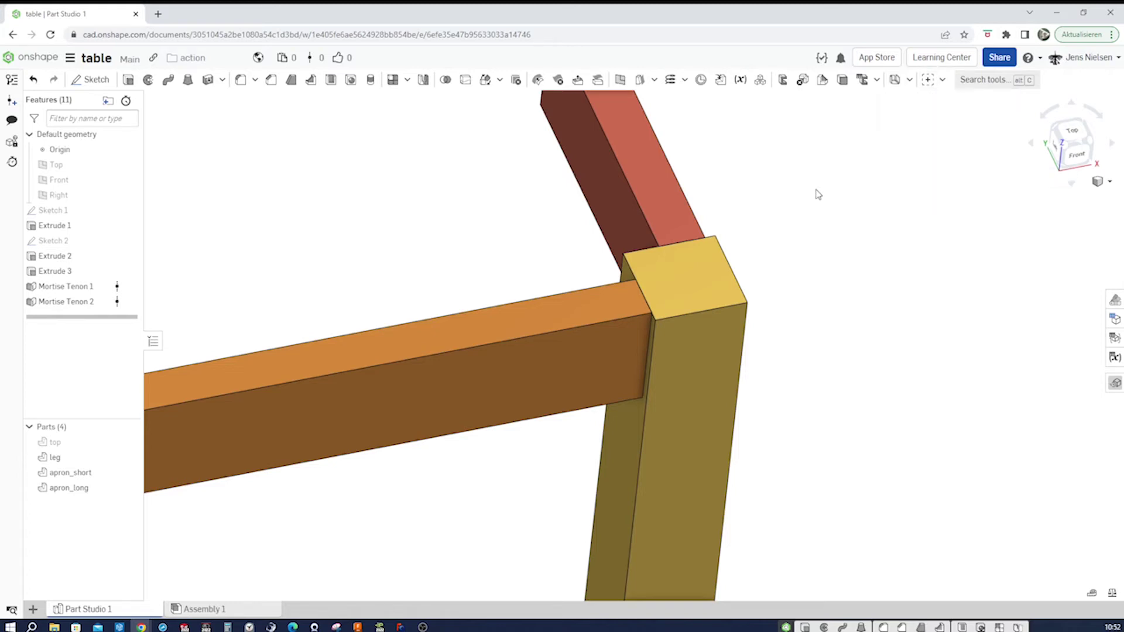
Step: Mirror apron_long across its free end face, merging the copy into a full-length apron with a tenon at each end
scroll(818, 195, "down", 8)
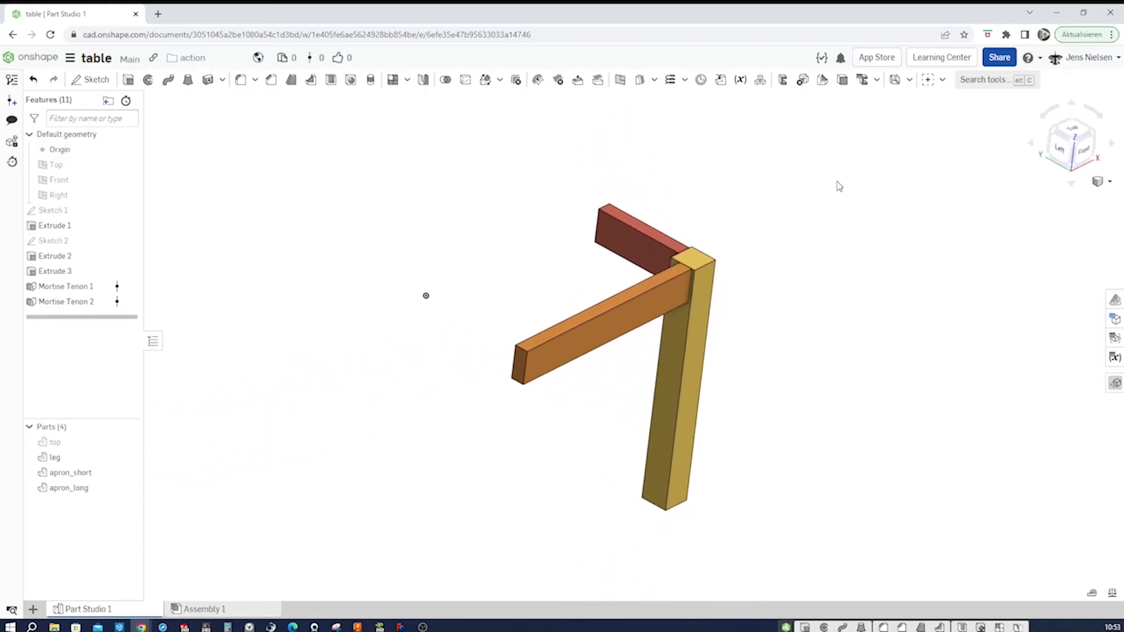
right_click_drag(426, 296, 434, 298)
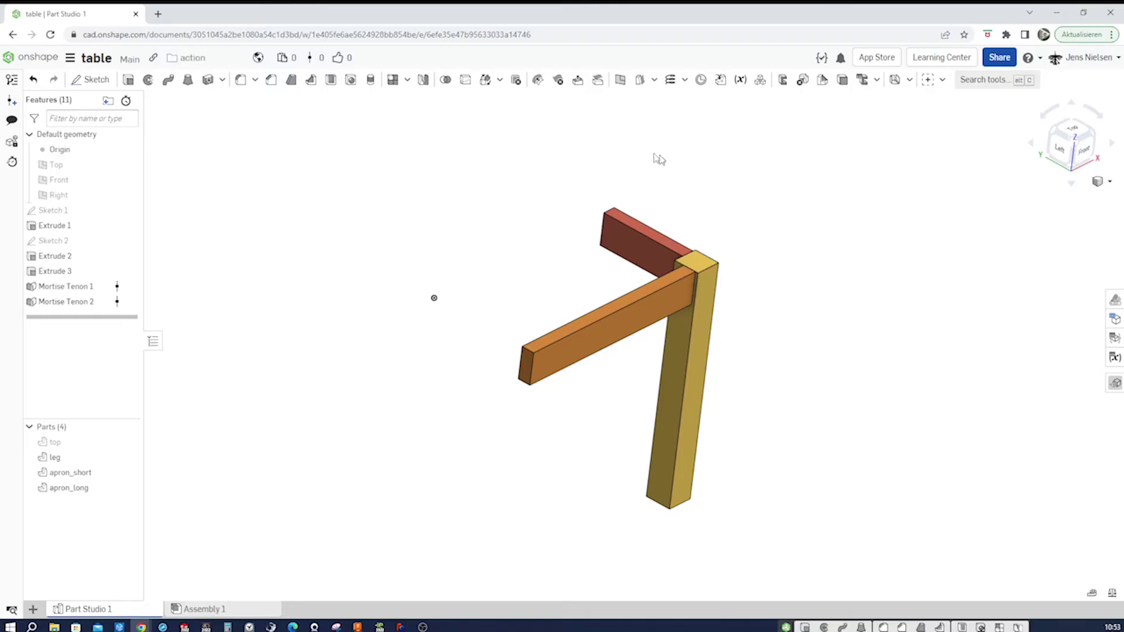
left_click(423, 80)
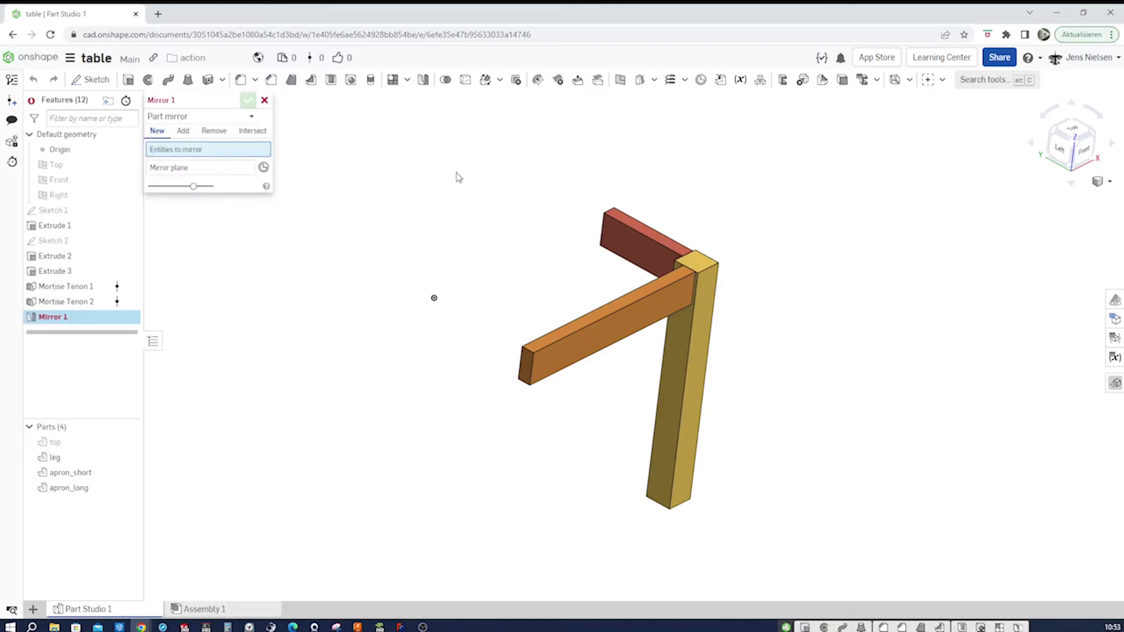
left_click(590, 354)
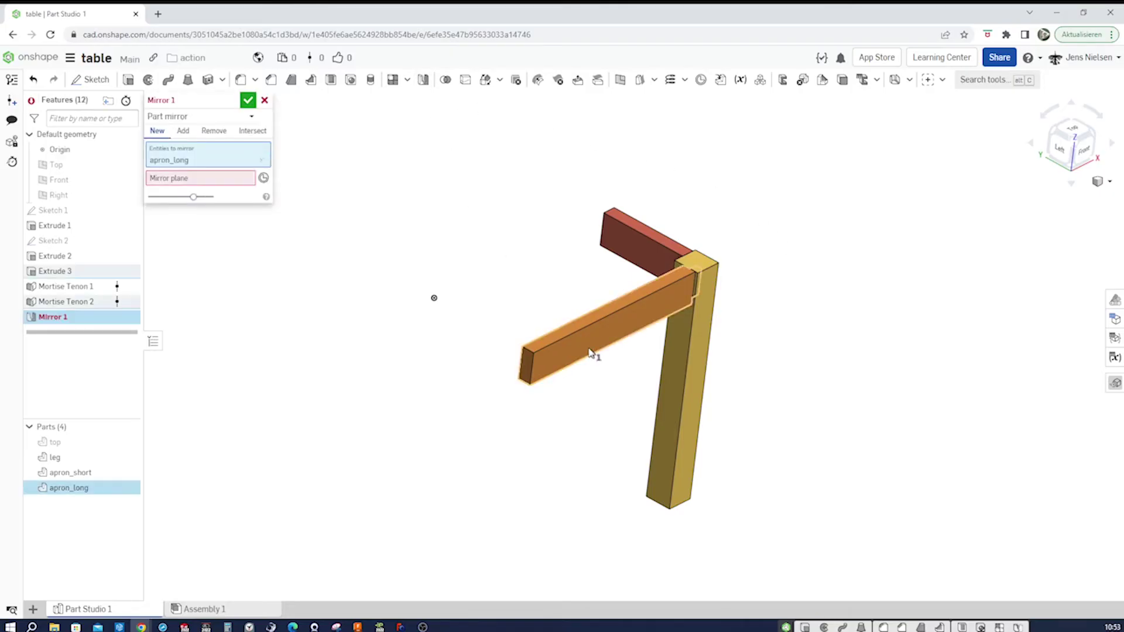
left_click(226, 182)
scroll(441, 340, "up", 3)
left_click(515, 351)
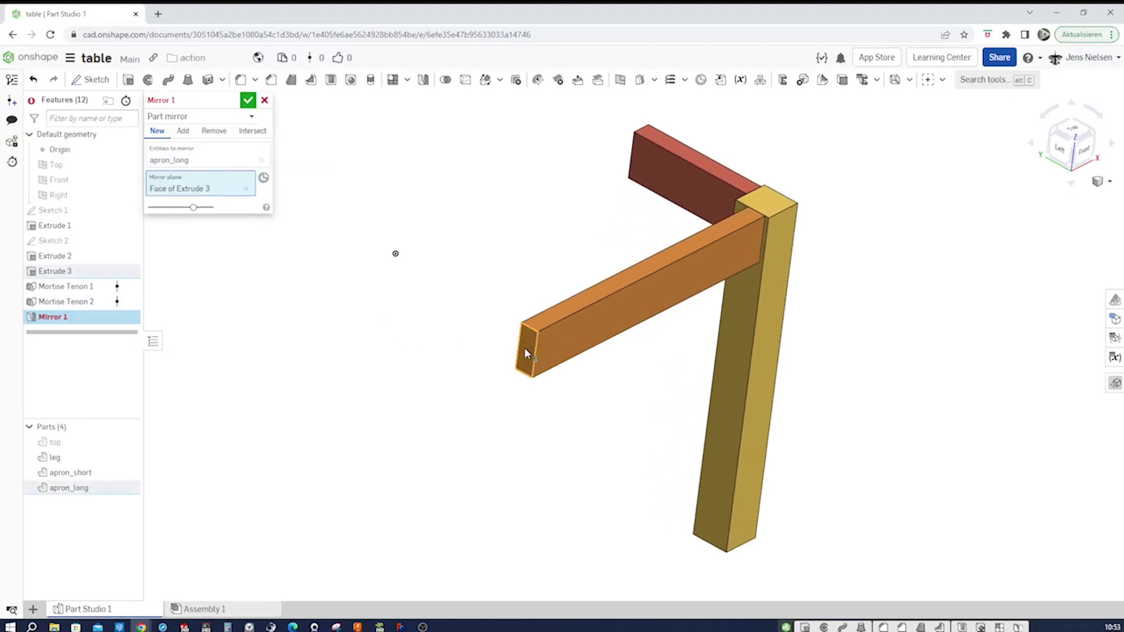
left_click(248, 102)
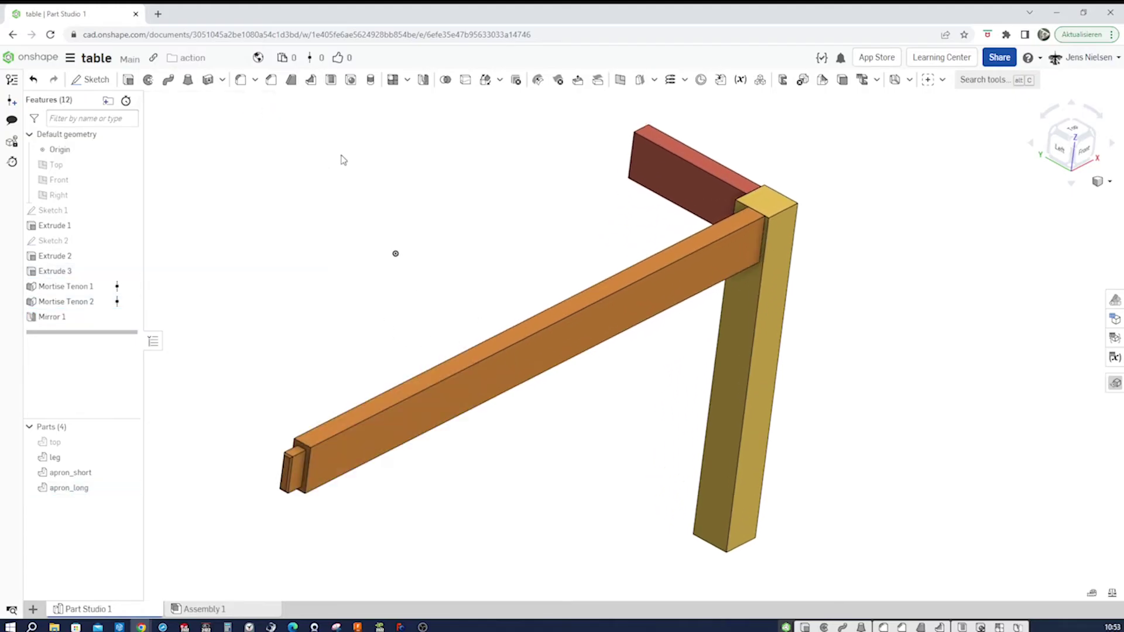
Step: Mirror apron_short across its free end face, with the Add option and apron_short as merge scope
left_click(423, 80)
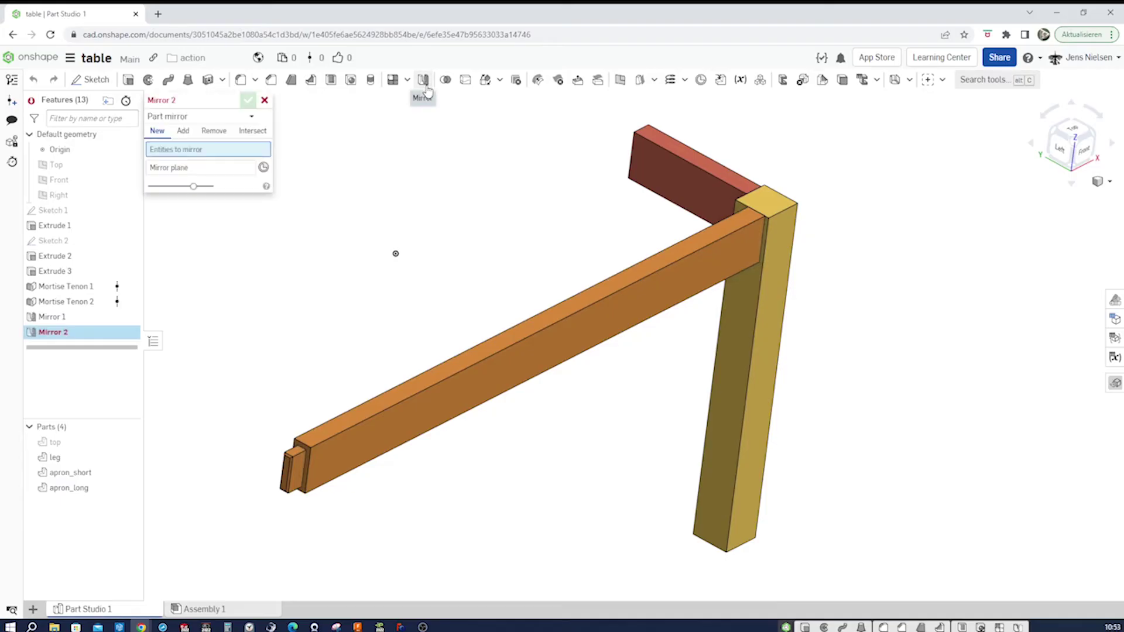
left_click(686, 178)
right_click_drag(685, 173, 293, 188)
left_click(220, 177)
scroll(340, 193, "up", 5)
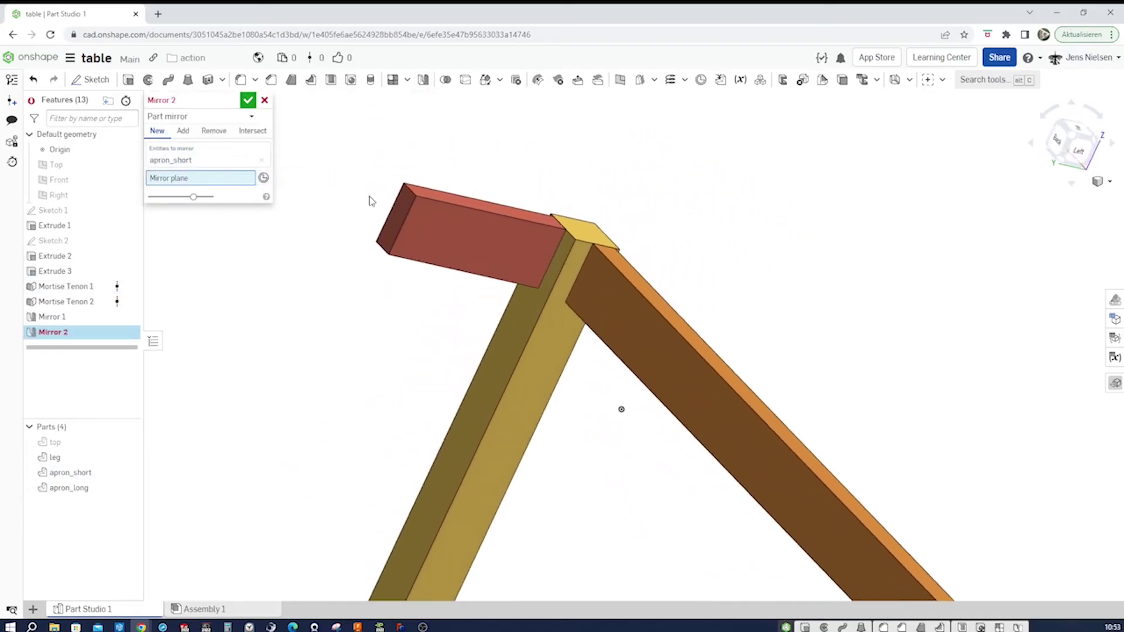
left_click(392, 226)
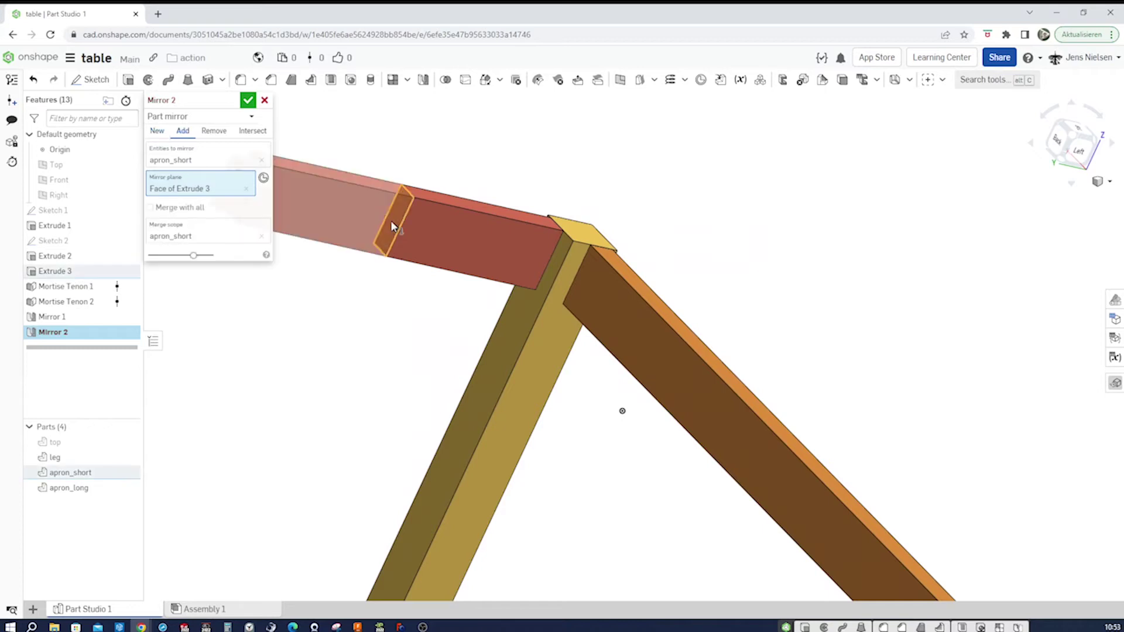
left_click(248, 100)
Step: Chamfer the edges of the leg's bottom face with an equal distance of 3 mm
scroll(745, 212, "down", 3)
key("shift+7")
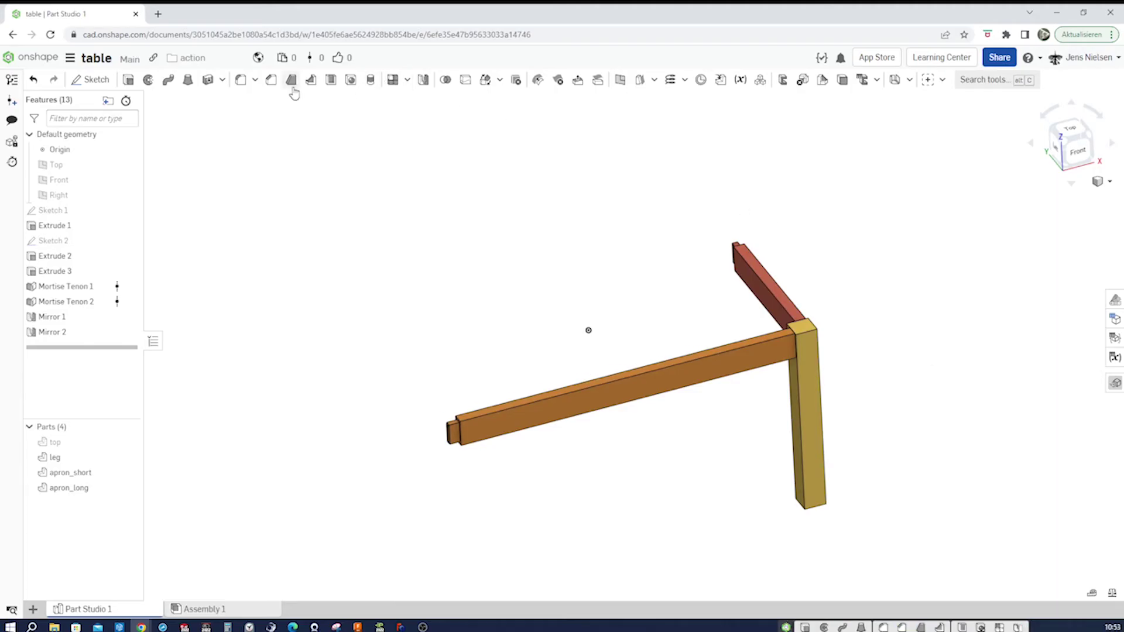
left_click(271, 80)
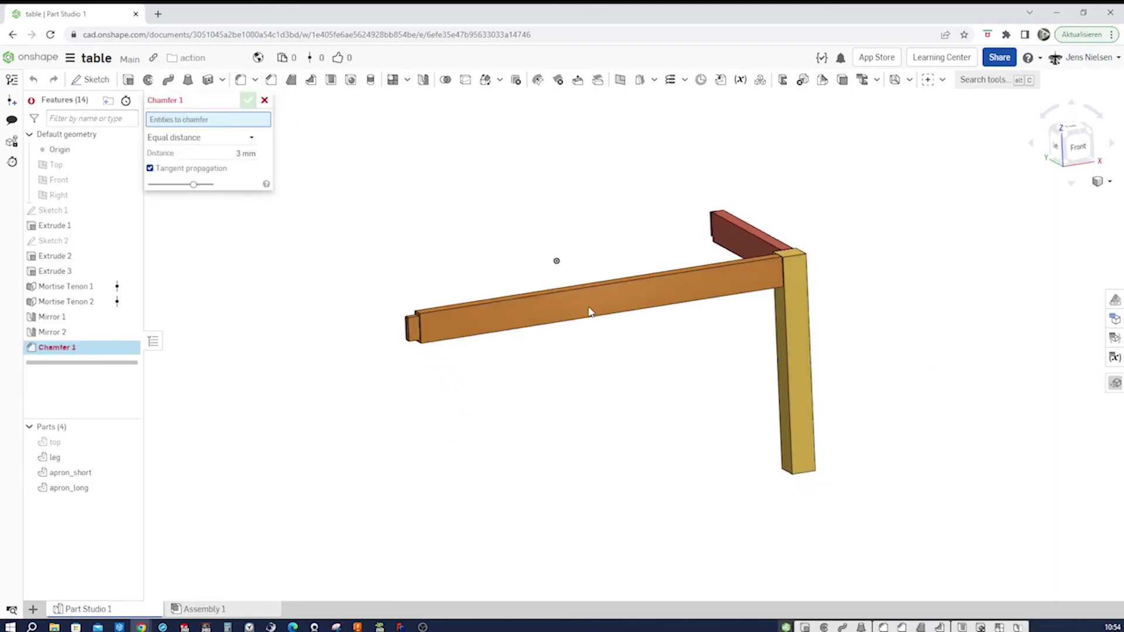
right_click_drag(662, 406, 600, 358)
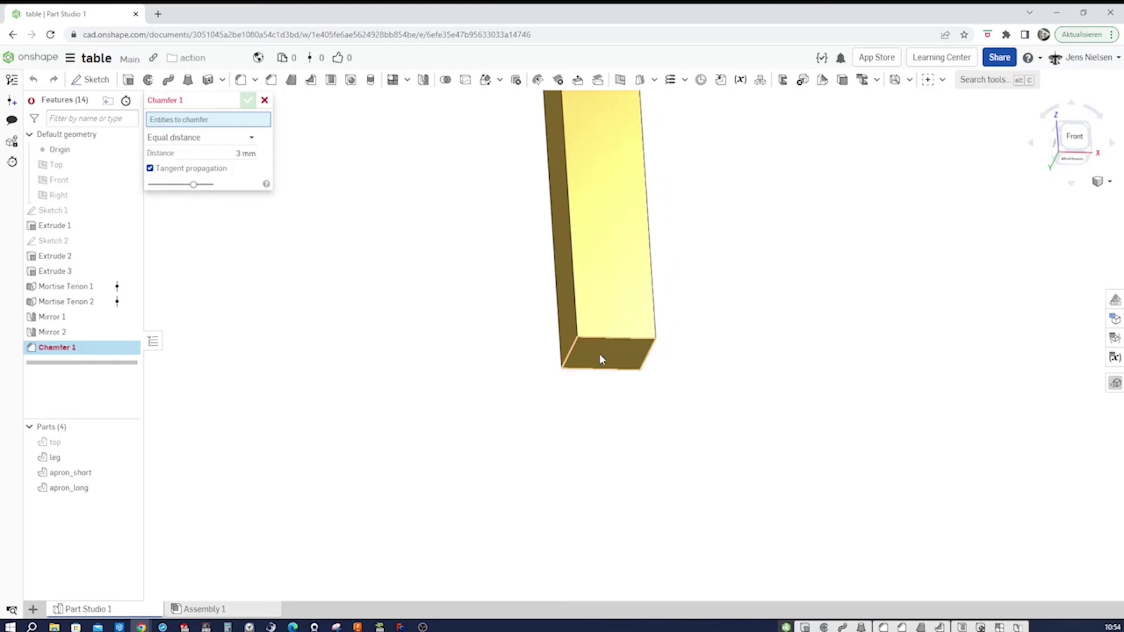
left_click(598, 359)
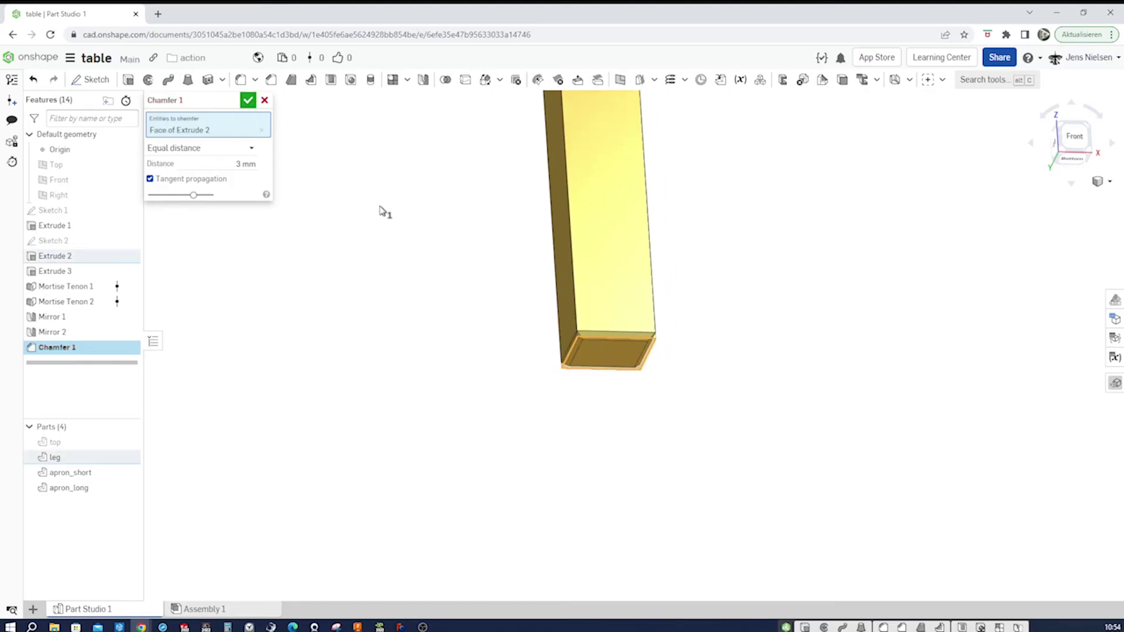
left_click(248, 101)
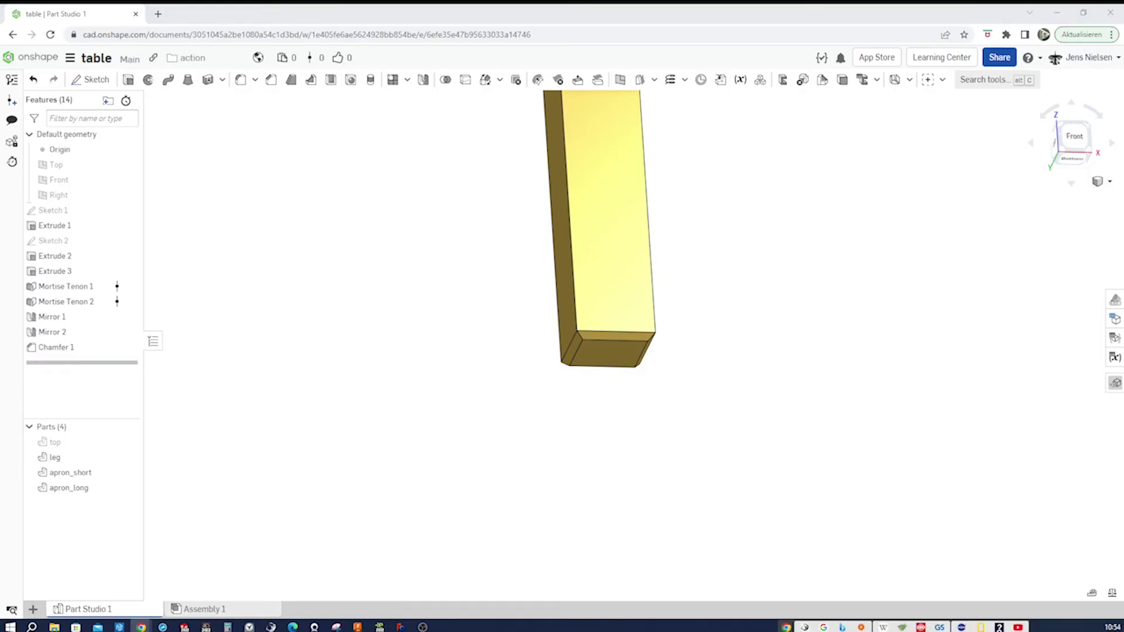
Step: Start a conic edge fillet with a 2 mm radius on both lower long edges of apron_long and apron_short
scroll(841, 356, "down", 5)
right_click_drag(663, 198, 661, 212)
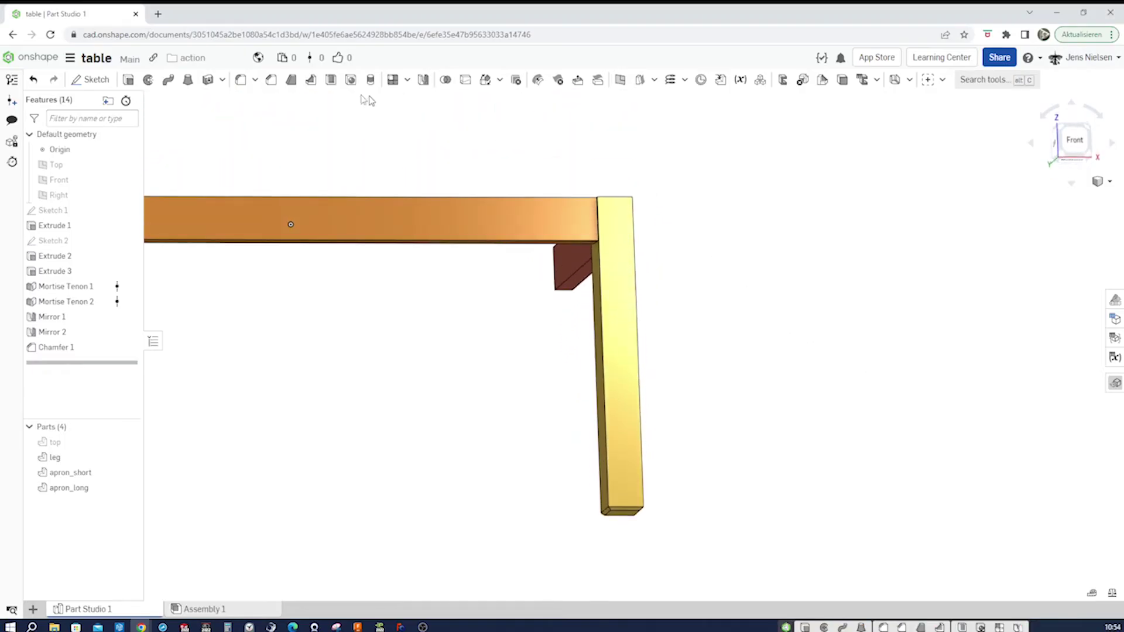
left_click(241, 80)
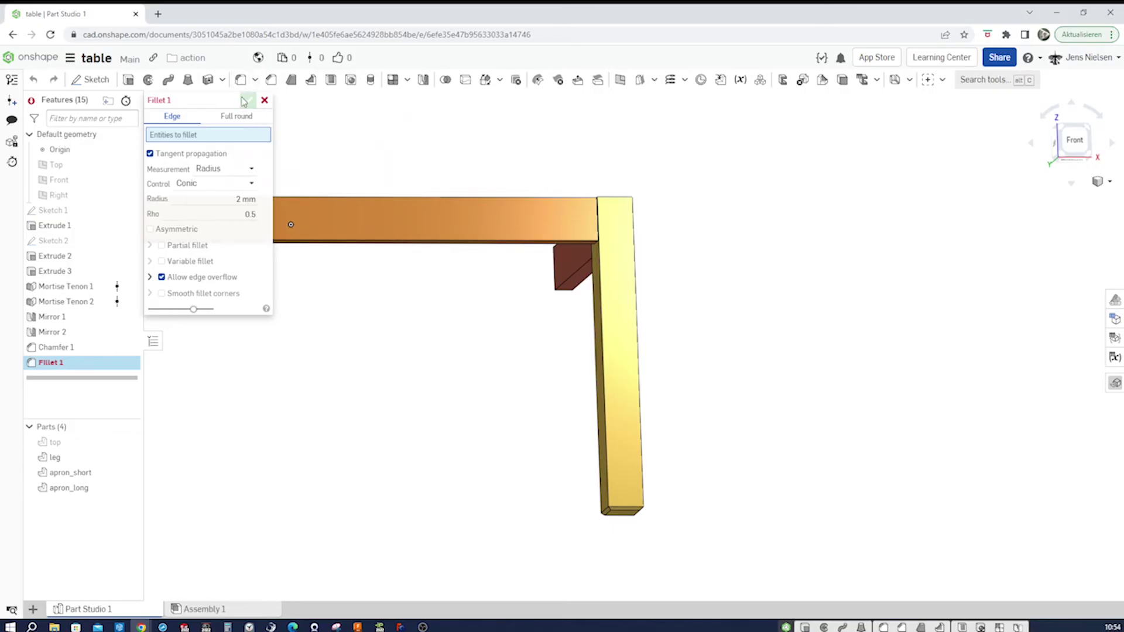
scroll(374, 311, "up", 5)
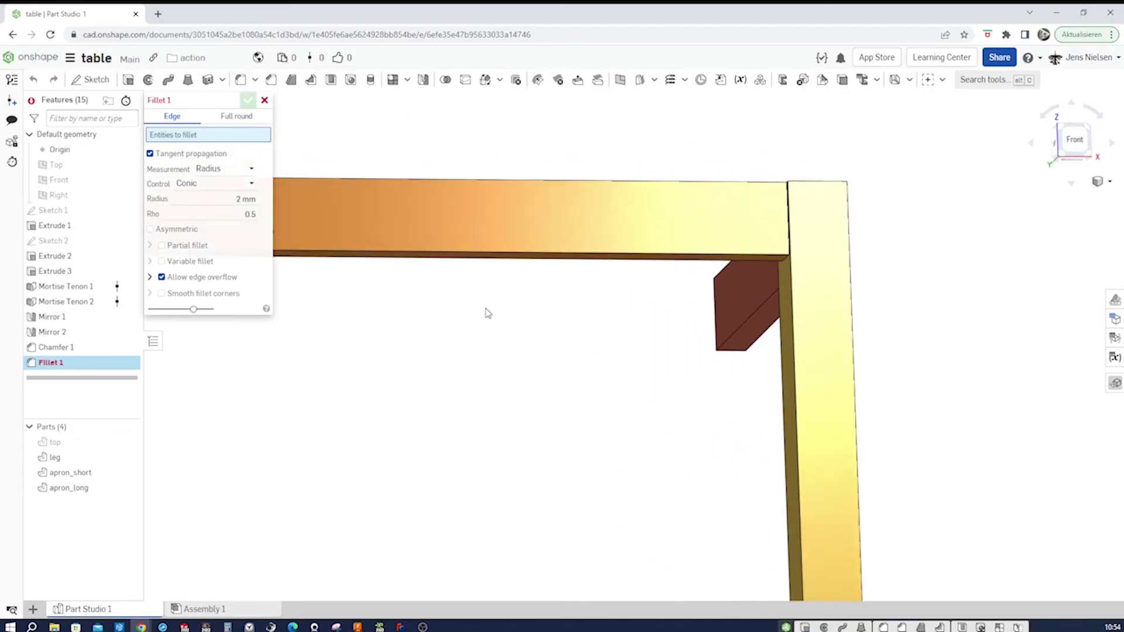
left_click(498, 299)
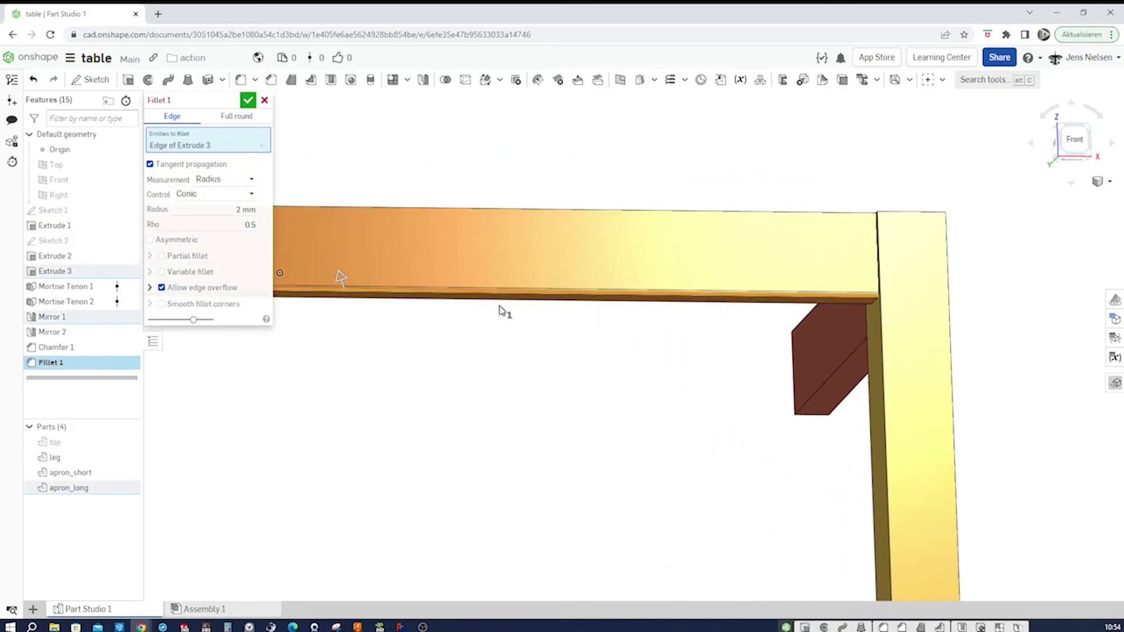
mouse_move(502, 310)
right_mouse_down()
mouse_move(514, 321)
mouse_move(515, 297)
right_mouse_up()
left_click(515, 294)
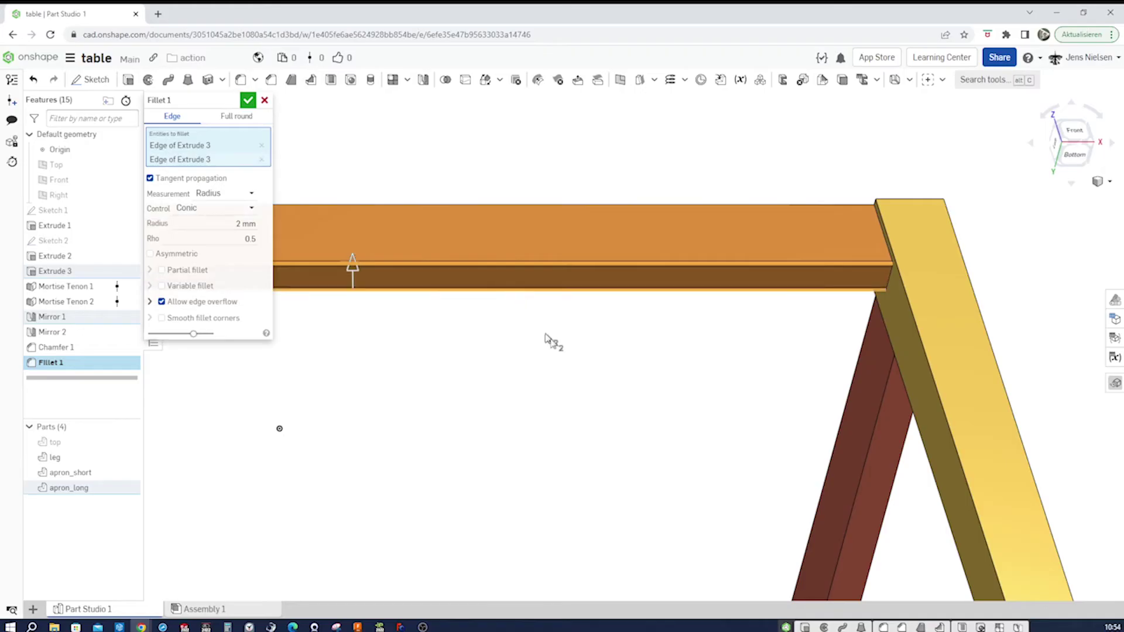
left_click(857, 507)
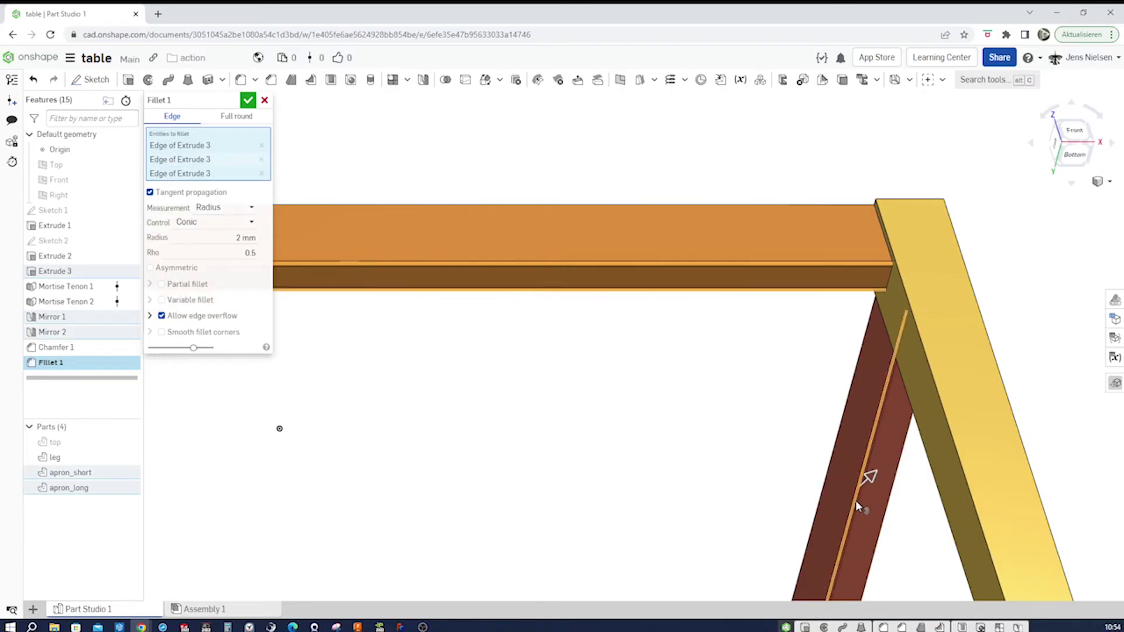
left_click(885, 519)
scroll(920, 531, "down", 4)
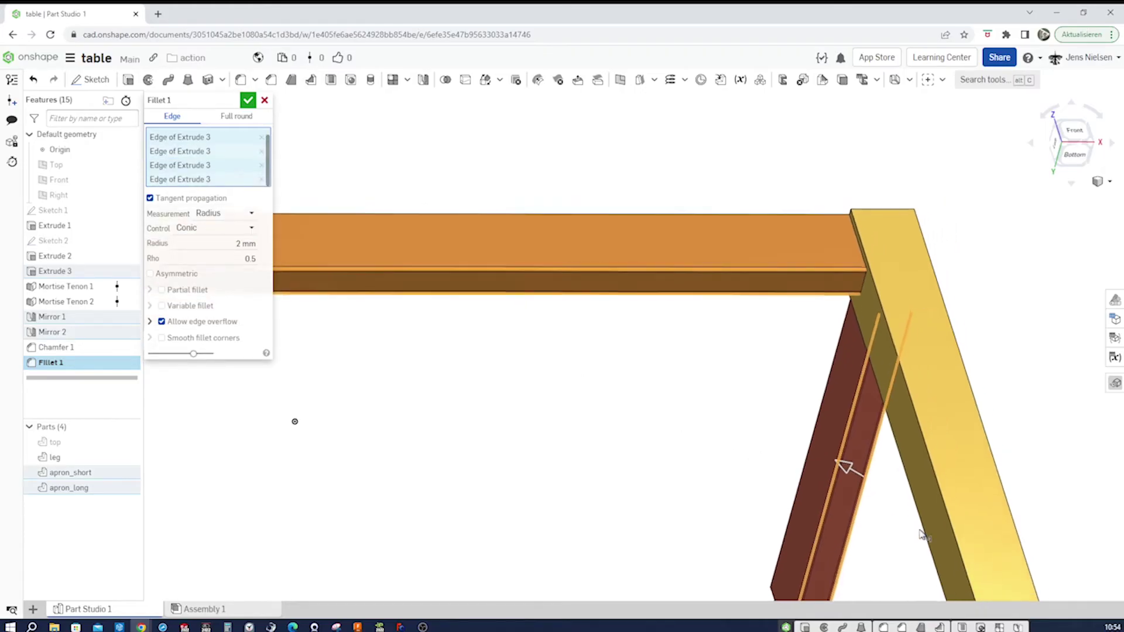
Step: Add the leg's four long edges to the 2 mm fillet and apply it
right_click_drag(967, 502, 872, 534)
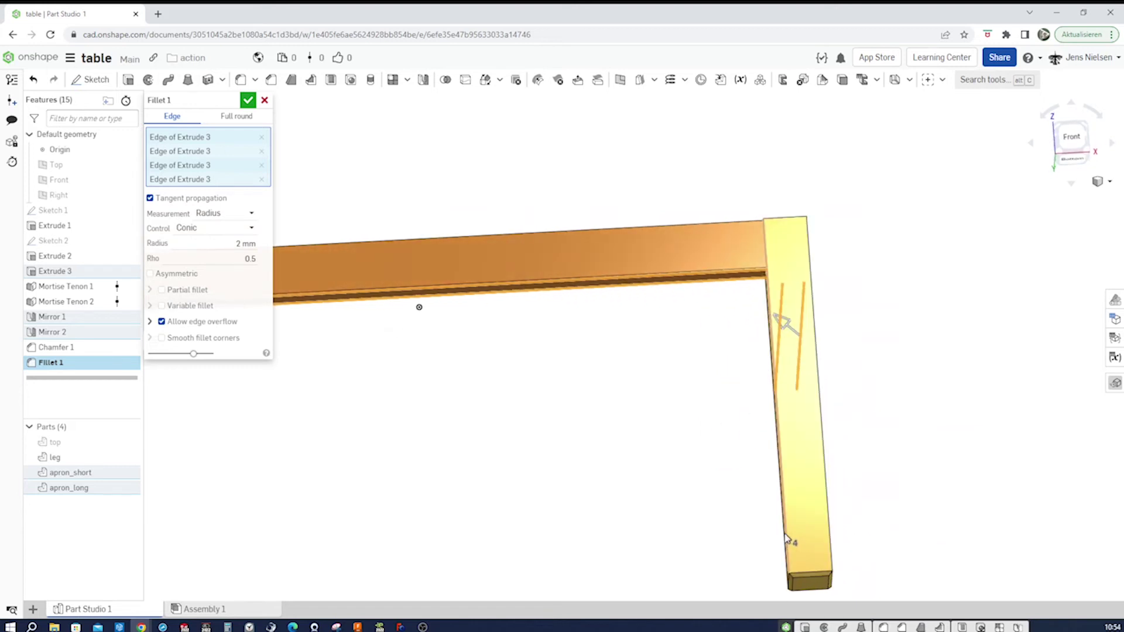
right_click_drag(793, 540, 802, 485)
scroll(786, 542, "up", 4)
left_click(779, 455)
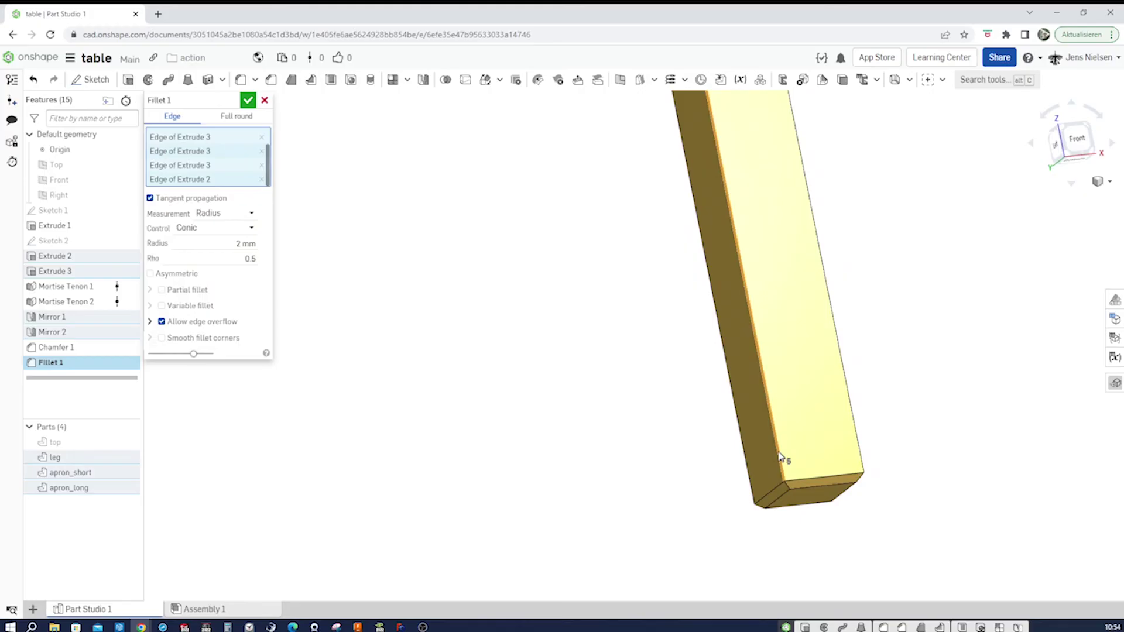
left_click(751, 473)
right_click_drag(869, 497, 753, 467)
left_click(756, 467)
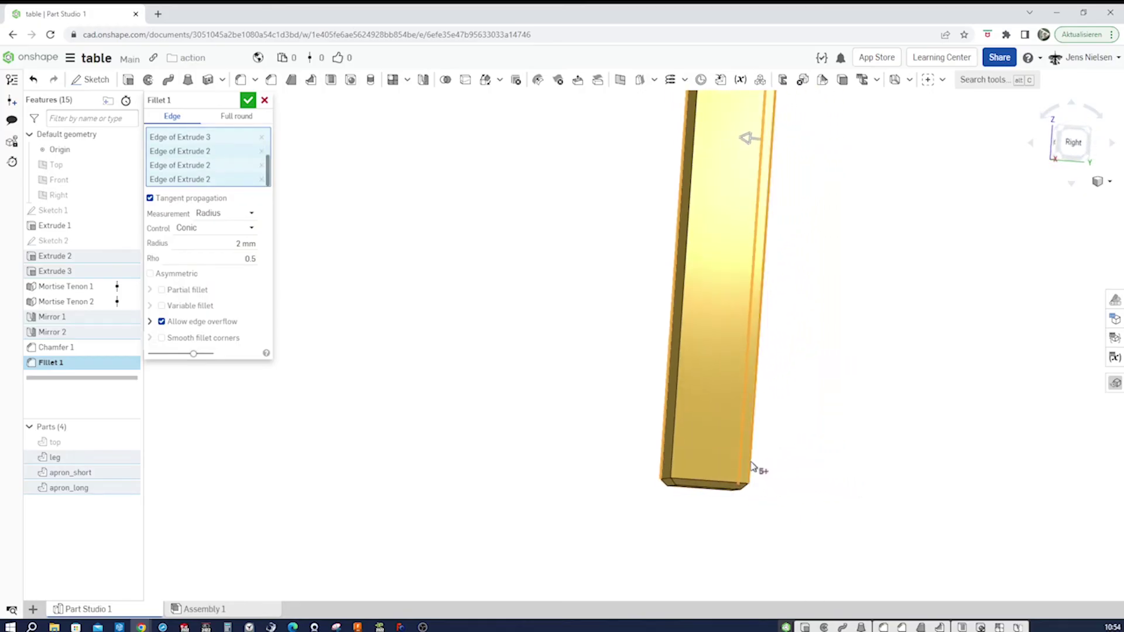
right_click_drag(803, 476, 695, 469)
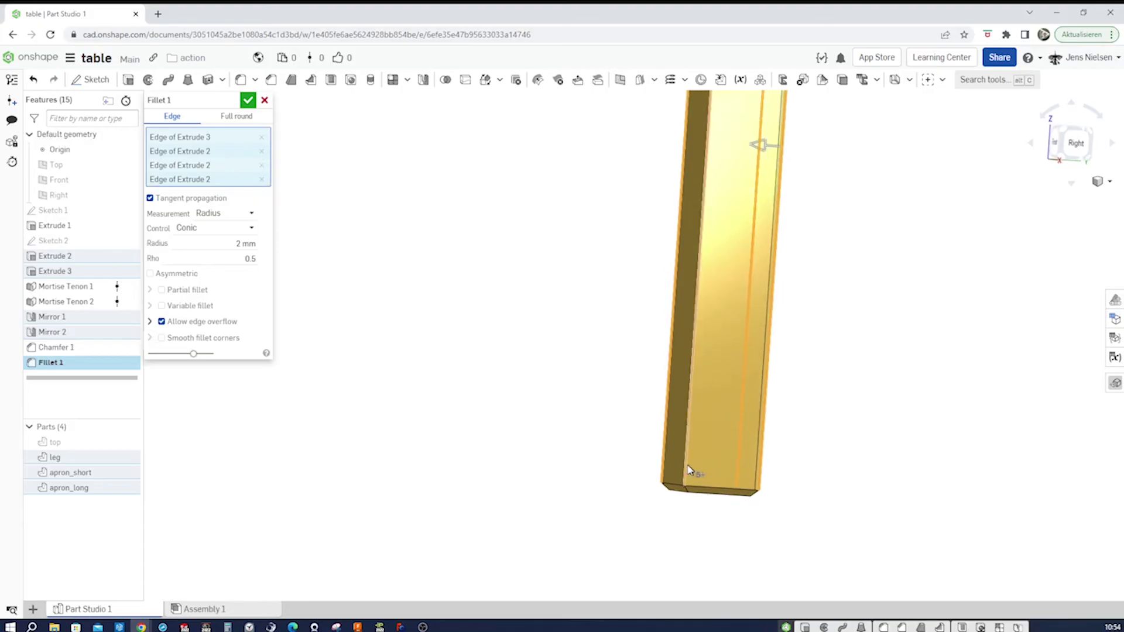
left_click(689, 469)
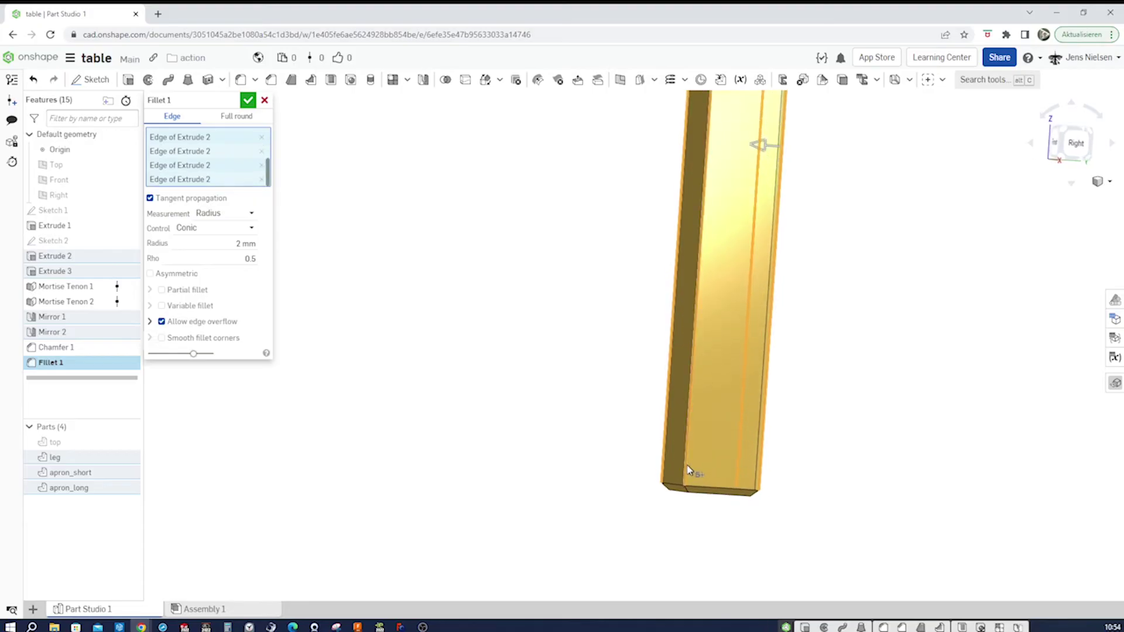
left_click(247, 102)
scroll(544, 281, "down", 6)
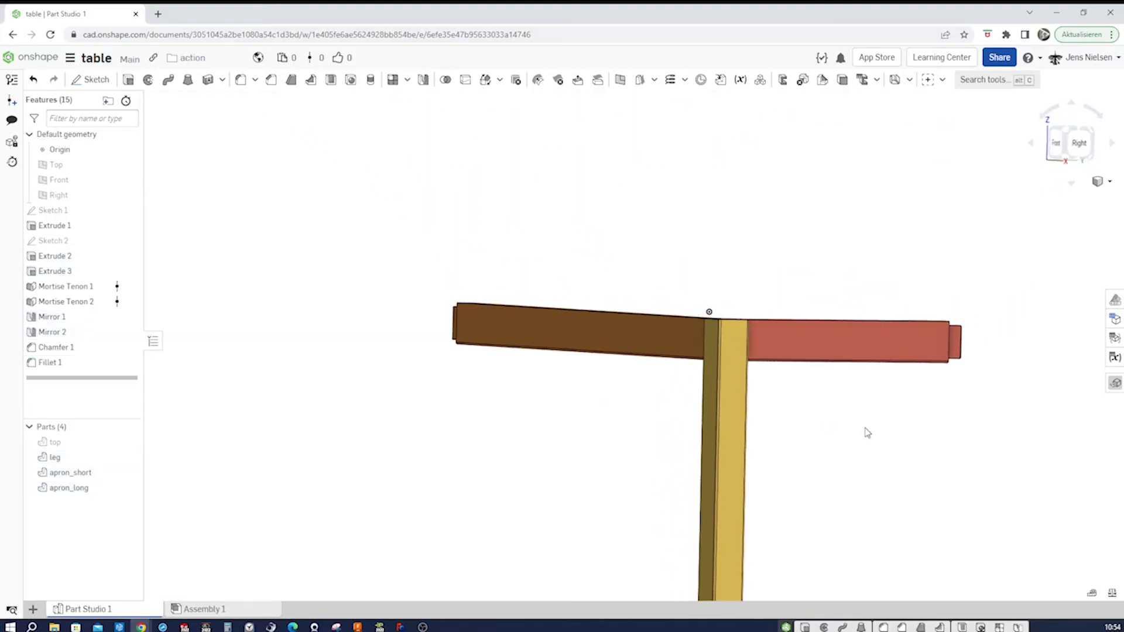
right_click_drag(865, 428, 882, 429)
scroll(882, 433, "down", 5)
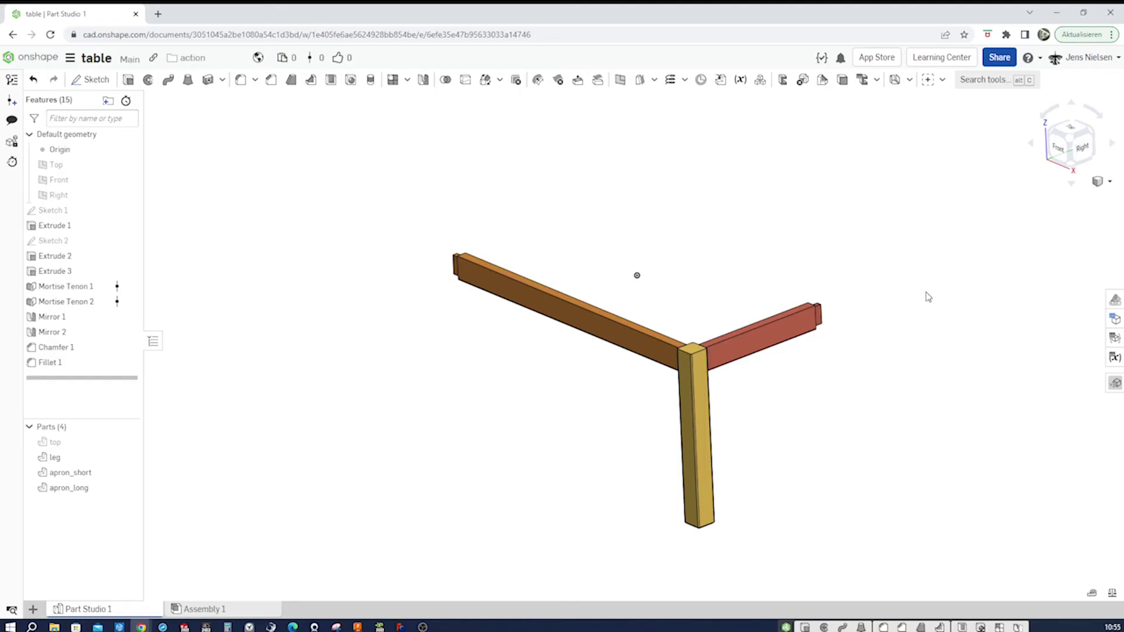
Step: Show the top part and start a Board-type Wood grain feature with it as the part to texture
left_click(942, 80)
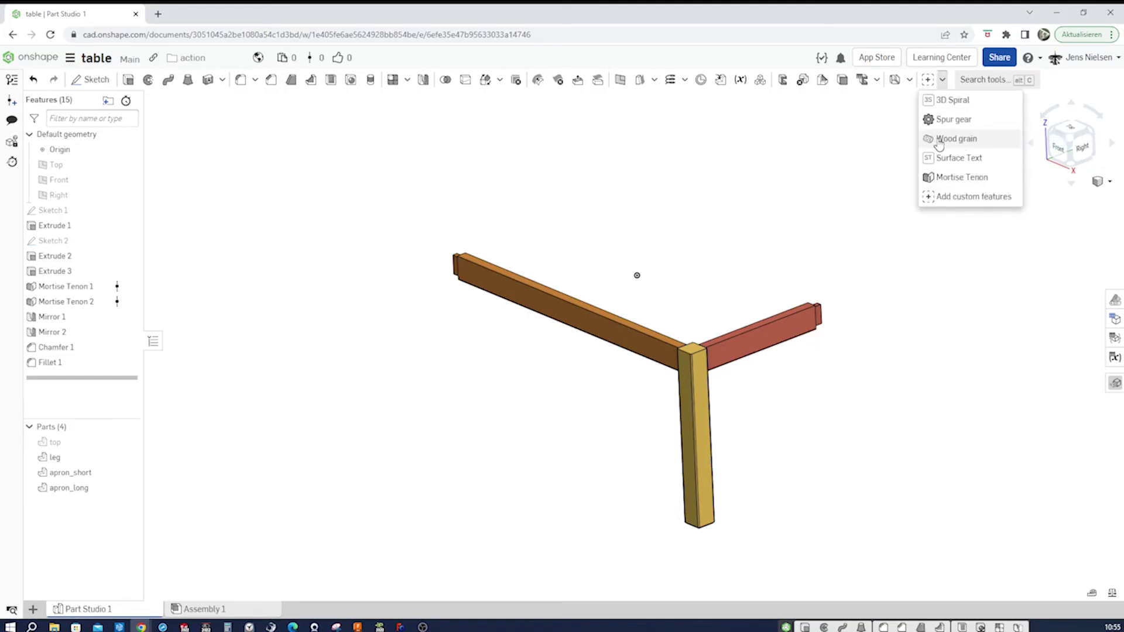
left_click(871, 300)
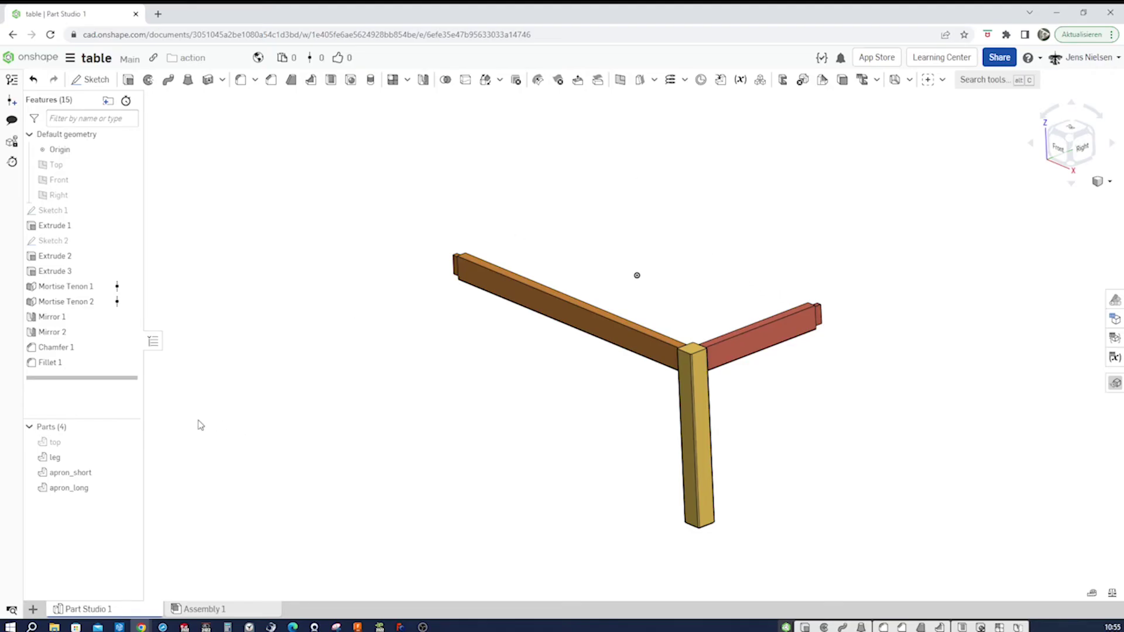
left_click(128, 442)
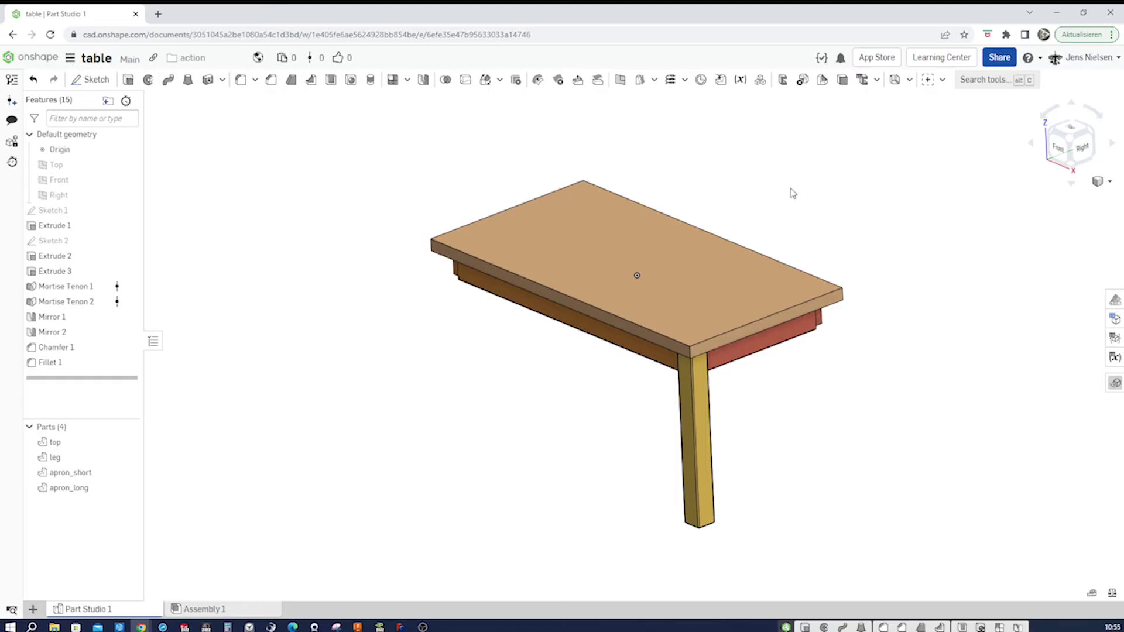
left_click(941, 81)
left_click(953, 139)
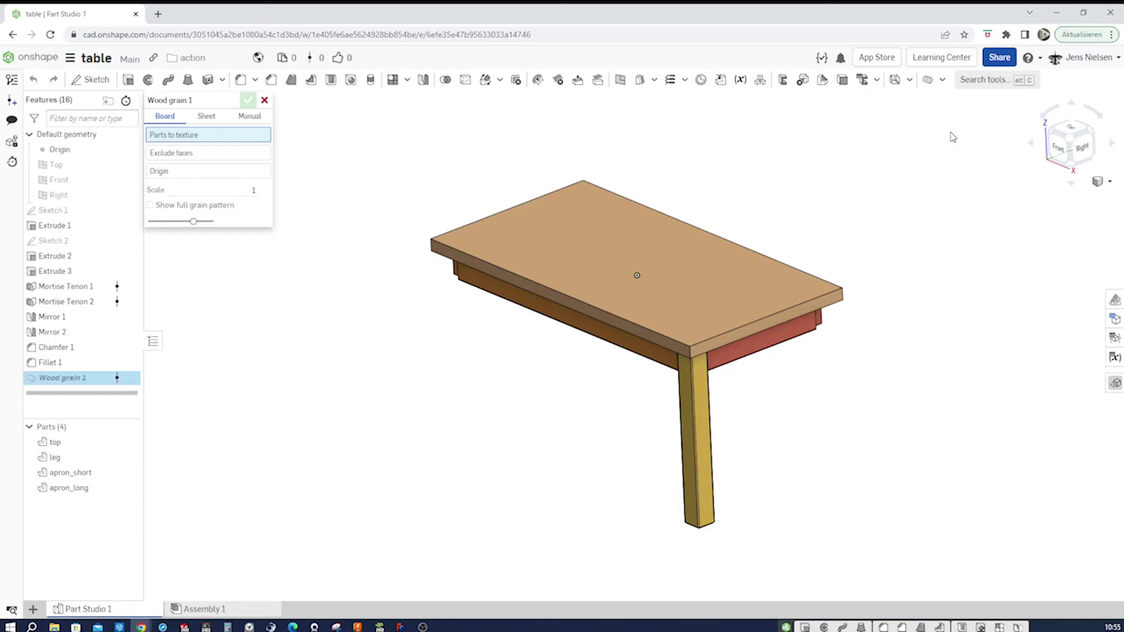
left_click(543, 243)
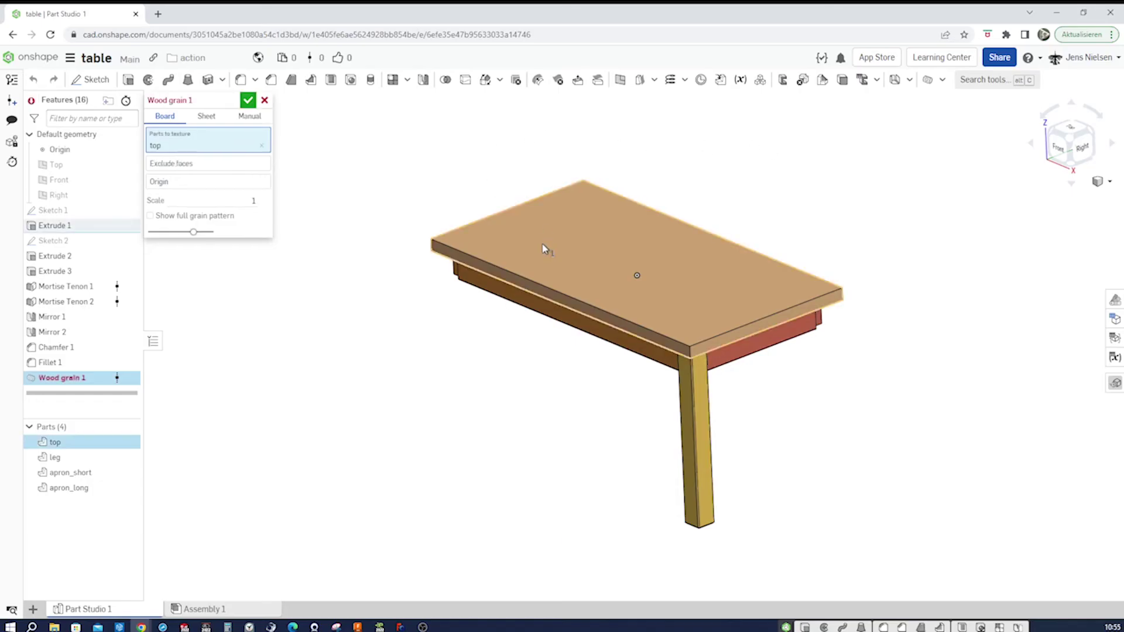
Step: Set the wood grain origin at the centre of the tabletop's short end face above apron_short
left_click(217, 183)
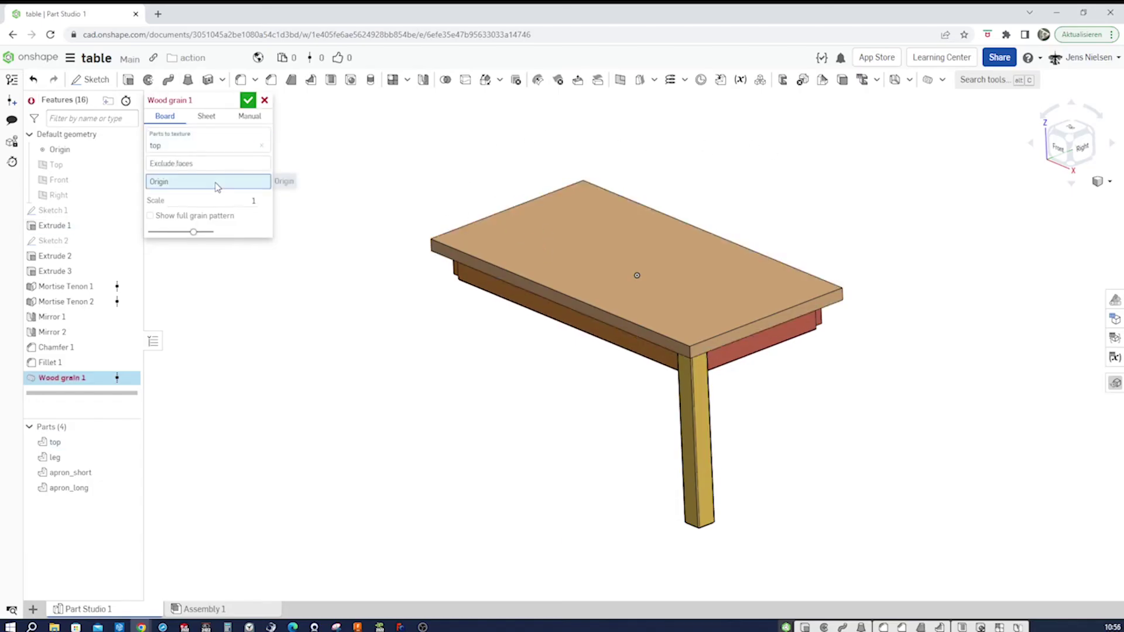
right_click_drag(670, 219, 618, 179)
scroll(858, 234, "up", 4)
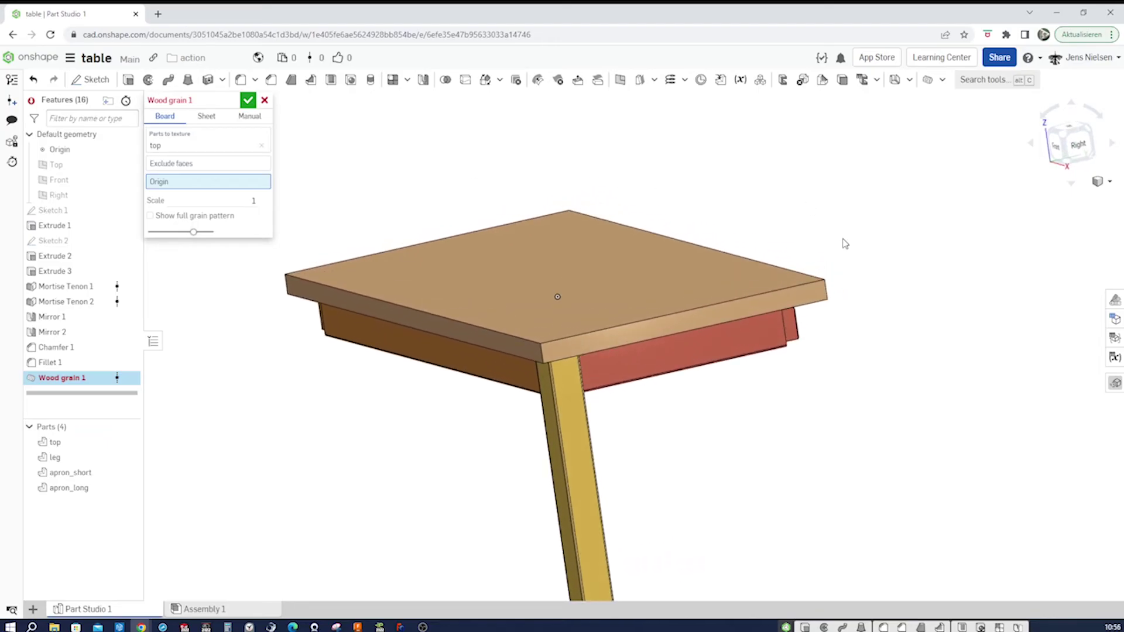
scroll(677, 311, "up", 1)
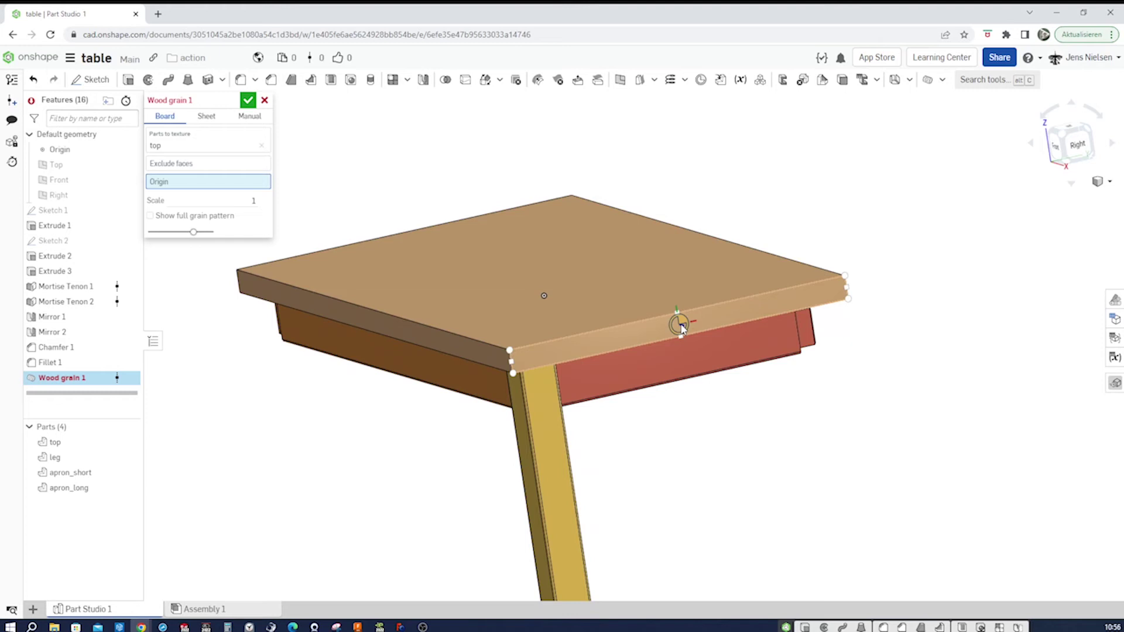
left_click(680, 325)
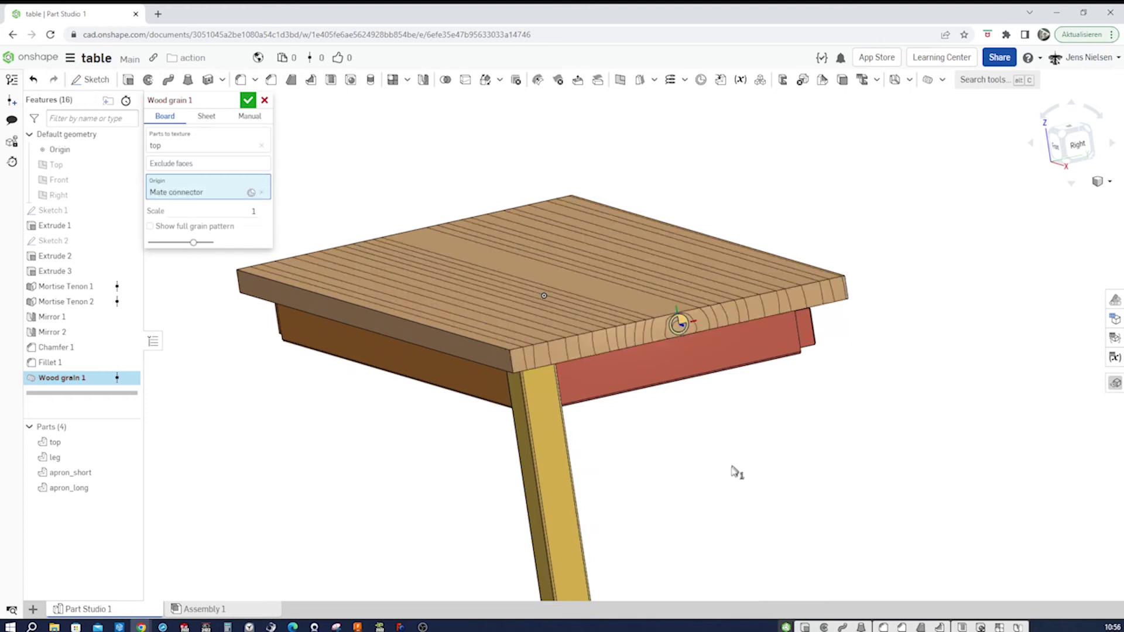
Step: Inspect the tabletop's full grain pattern, turn that preview off and apply the wood grain at scale 1
right_click_drag(730, 470, 761, 350)
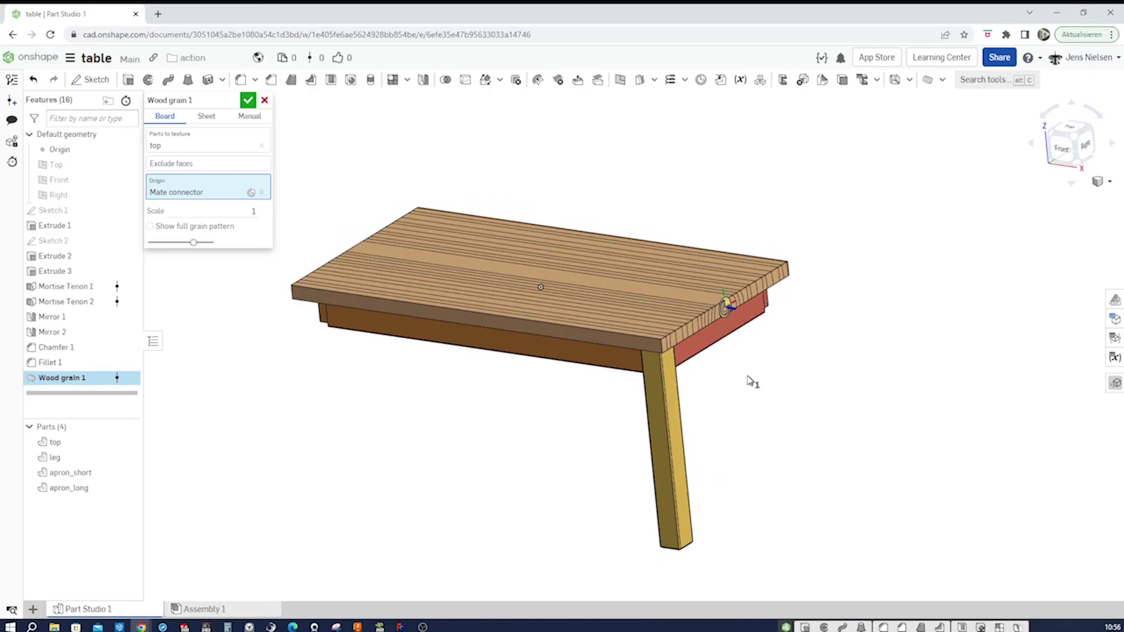
right_click_drag(695, 336, 732, 300)
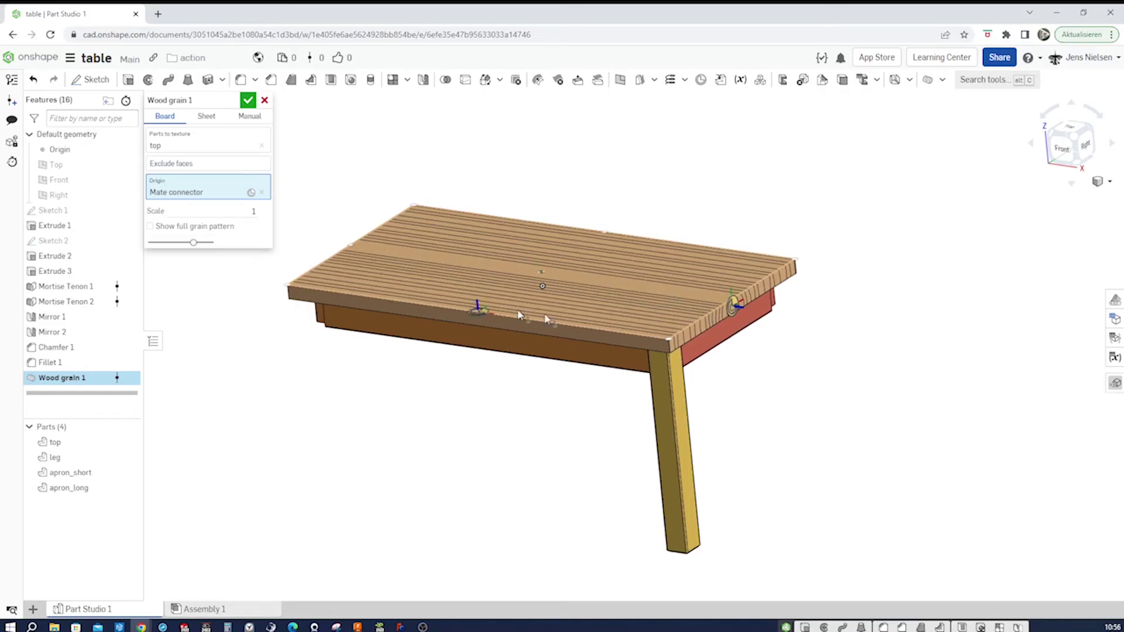
right_click_drag(778, 359, 678, 302)
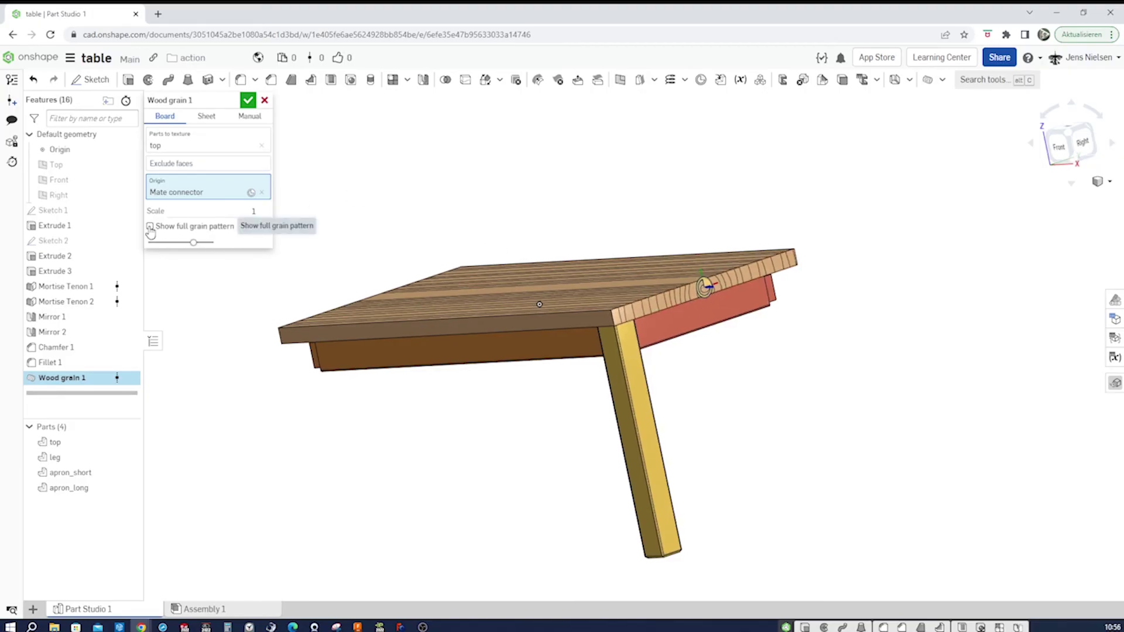
scroll(527, 253, "down", 3)
right_click_drag(866, 343, 715, 271)
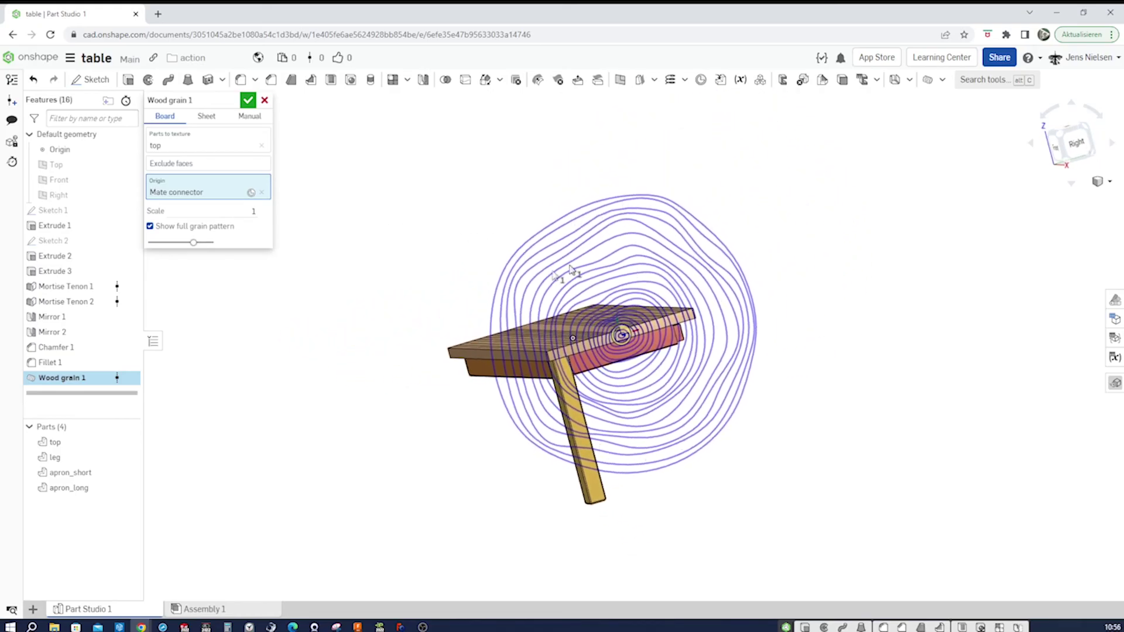
right_click_drag(821, 345, 825, 341)
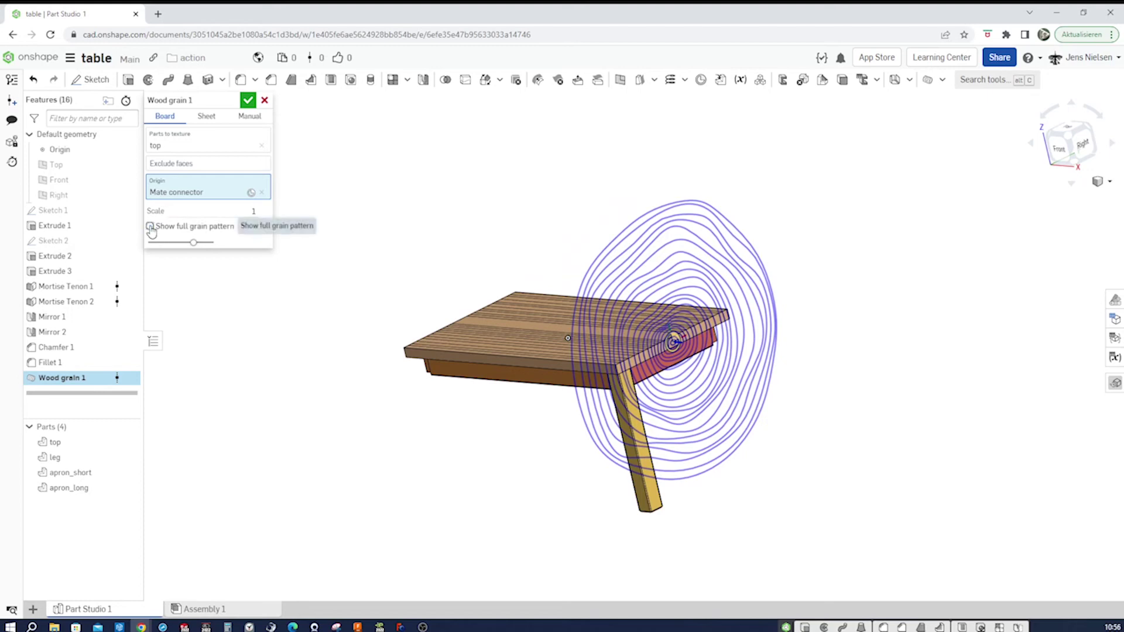
left_click(150, 226)
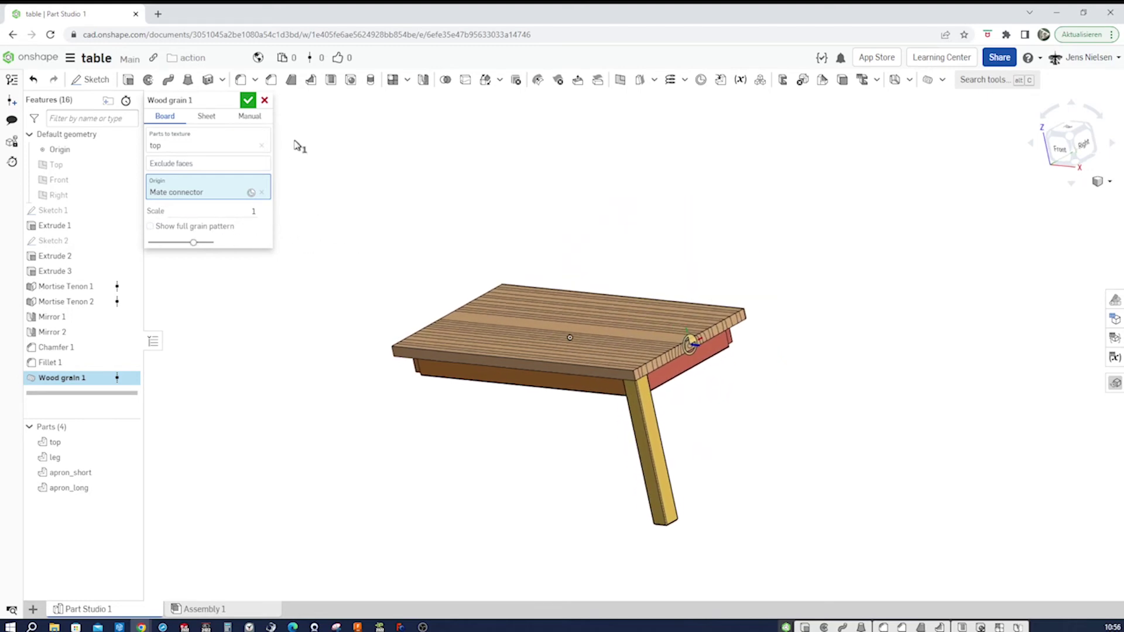
left_click(250, 101)
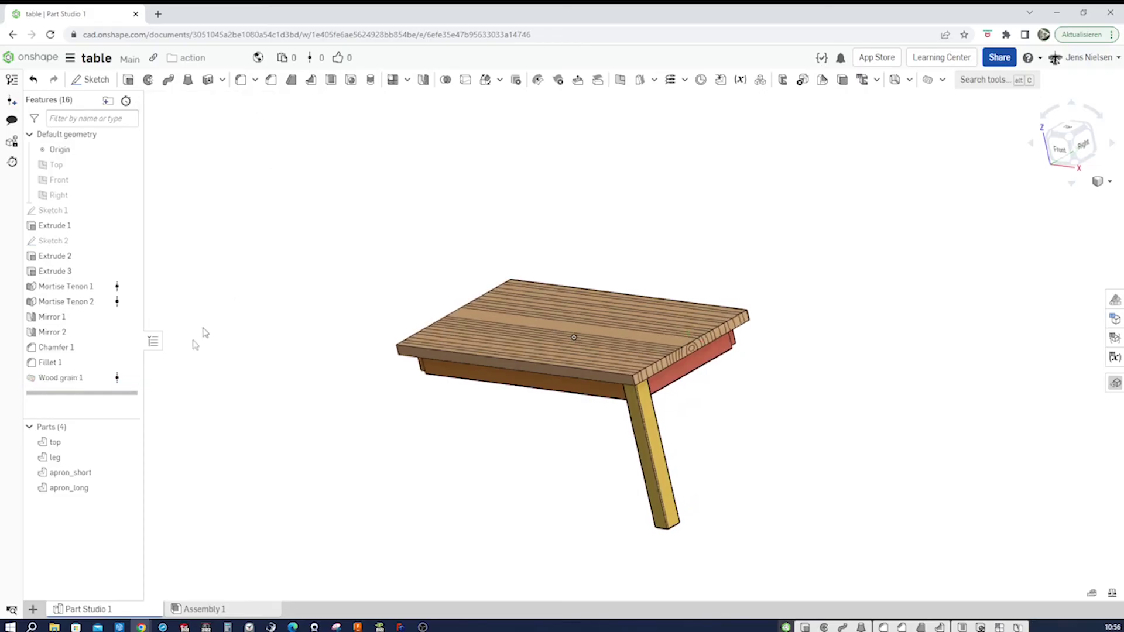
Step: Hide the top part and start a Board-type Wood grain feature with the leg as the part to texture
left_click(129, 443)
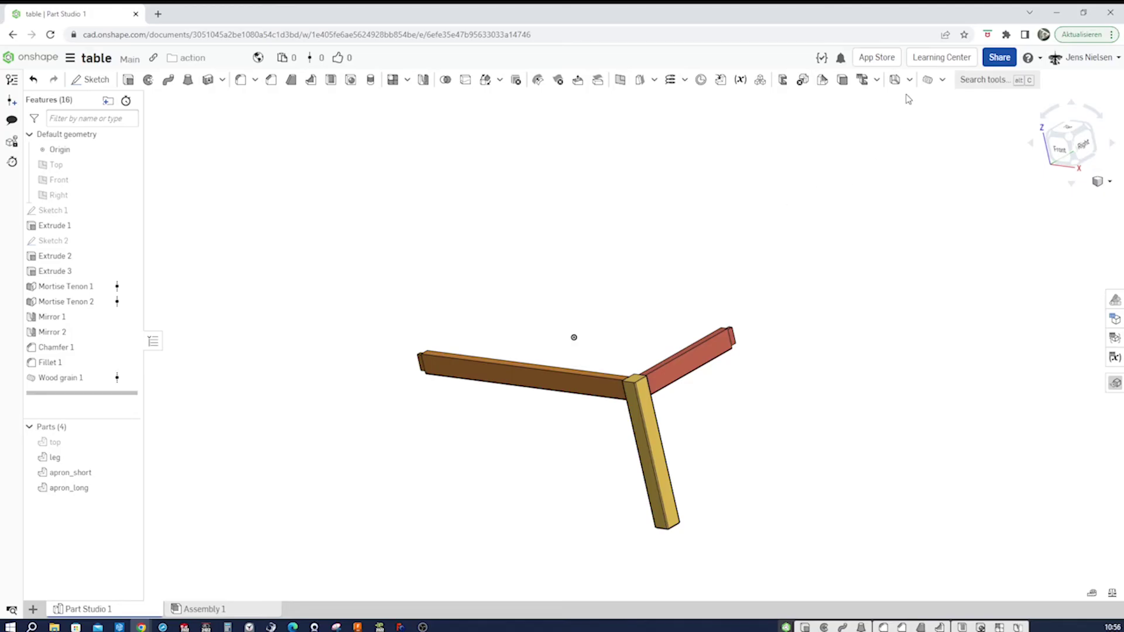
left_click(941, 80)
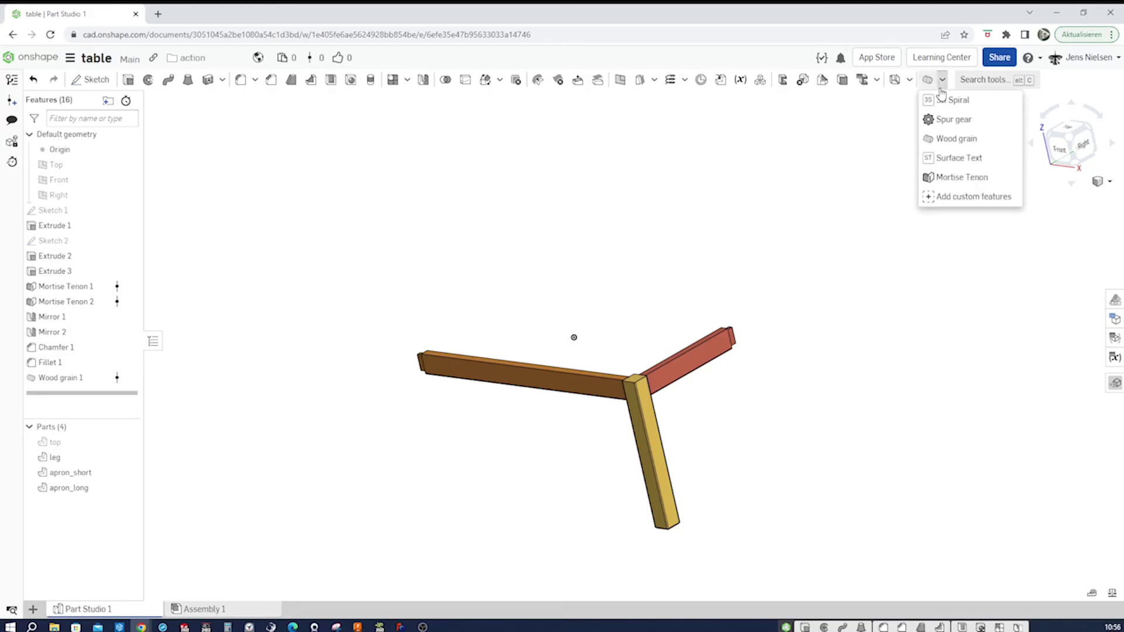
left_click(950, 140)
right_click_drag(659, 216, 663, 386)
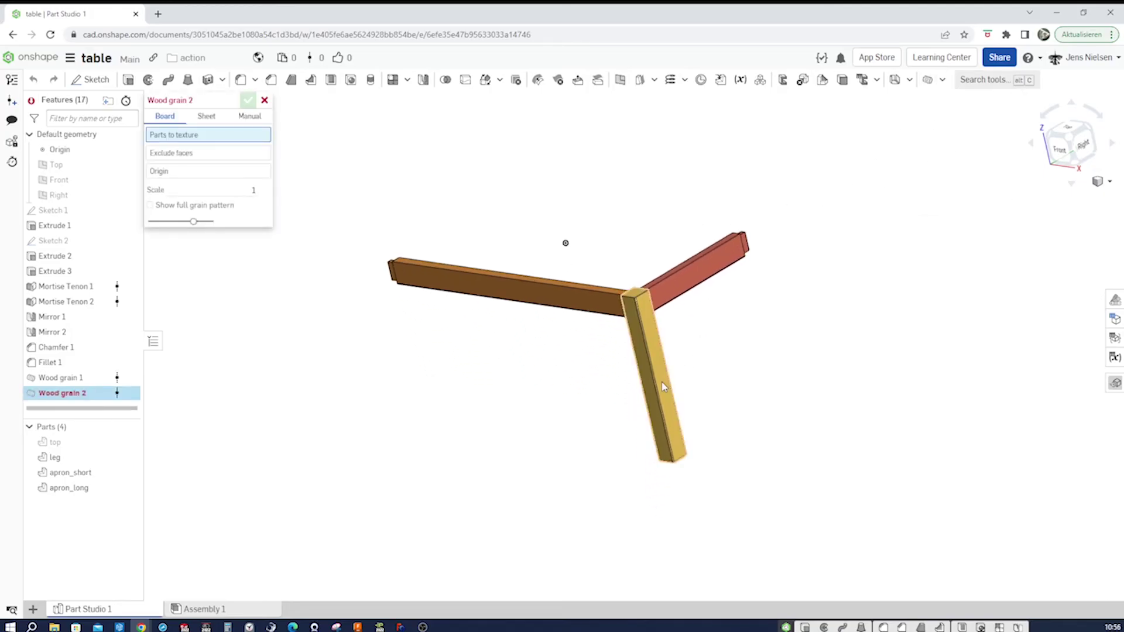
left_click(663, 387)
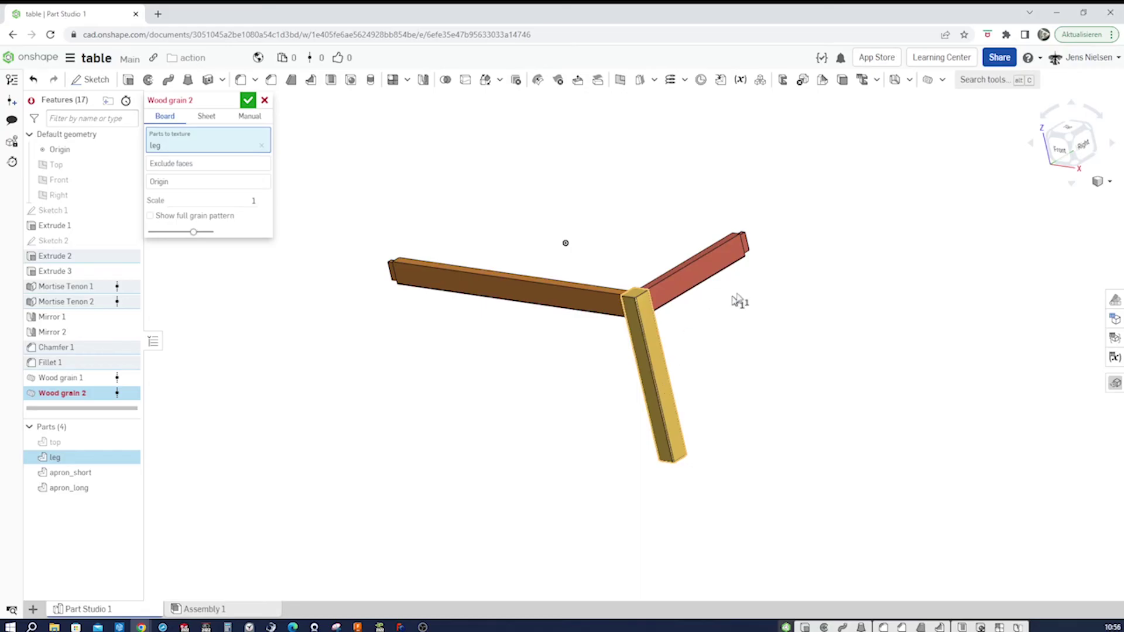
right_click_drag(880, 271, 898, 302)
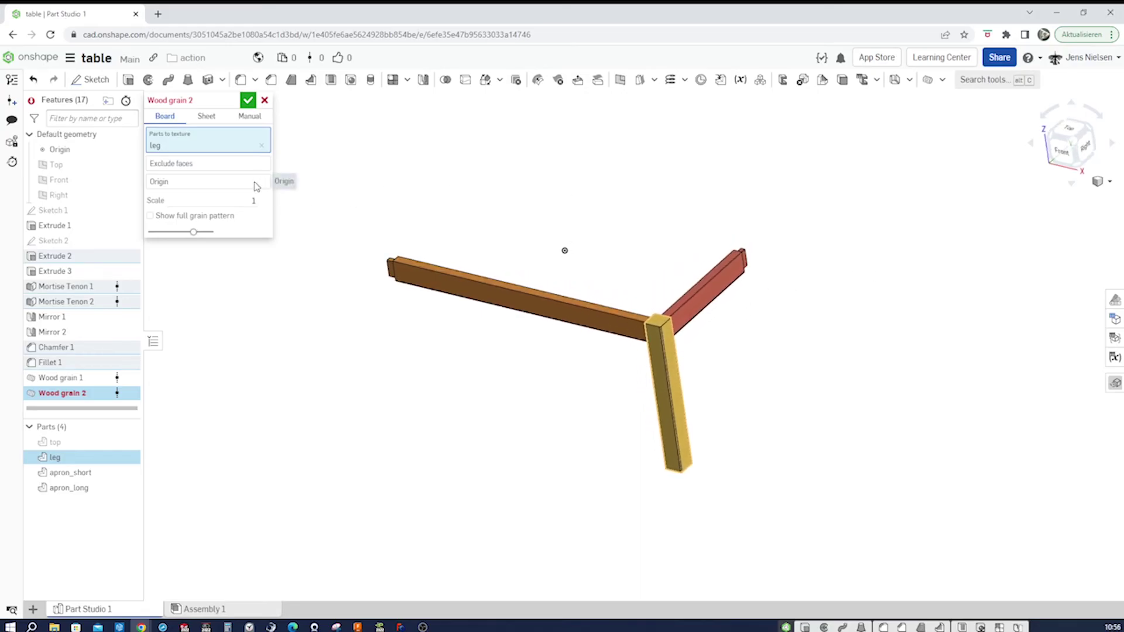
Step: Set the wood grain origin at the centre of the leg's upper end face
left_click(257, 186)
scroll(607, 213, "down", 3)
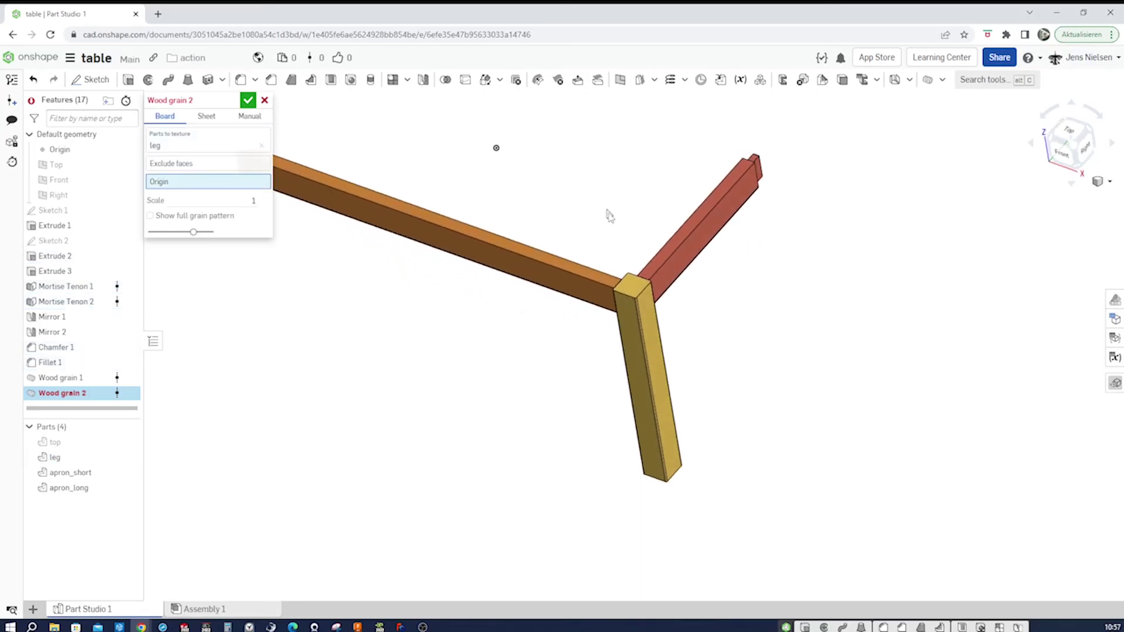
left_click(630, 285)
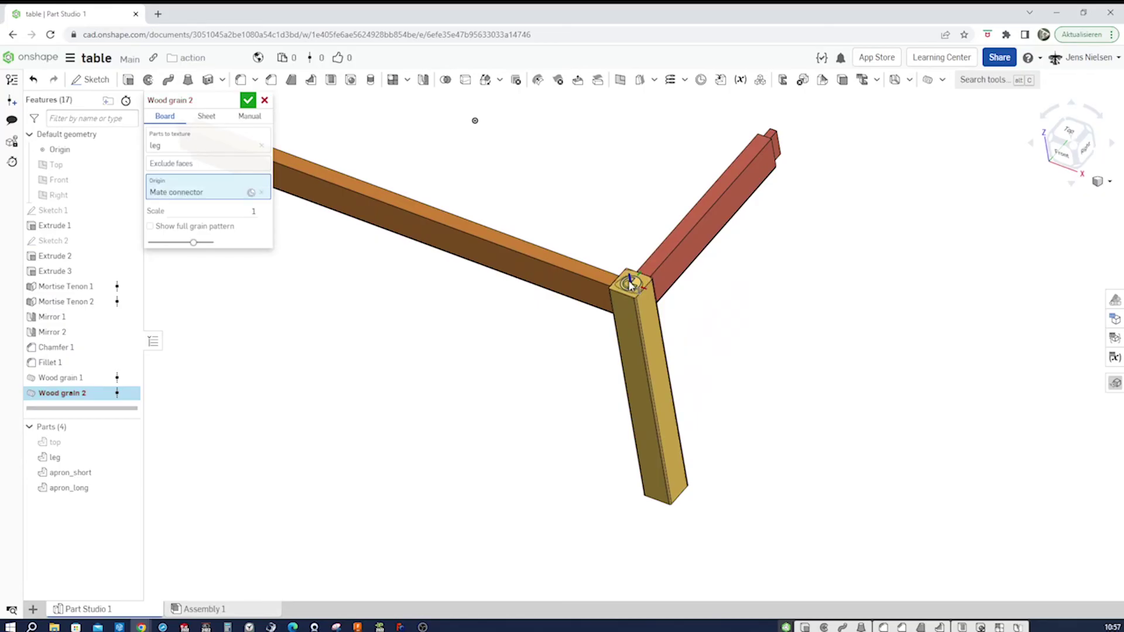
scroll(717, 183, "up", 1)
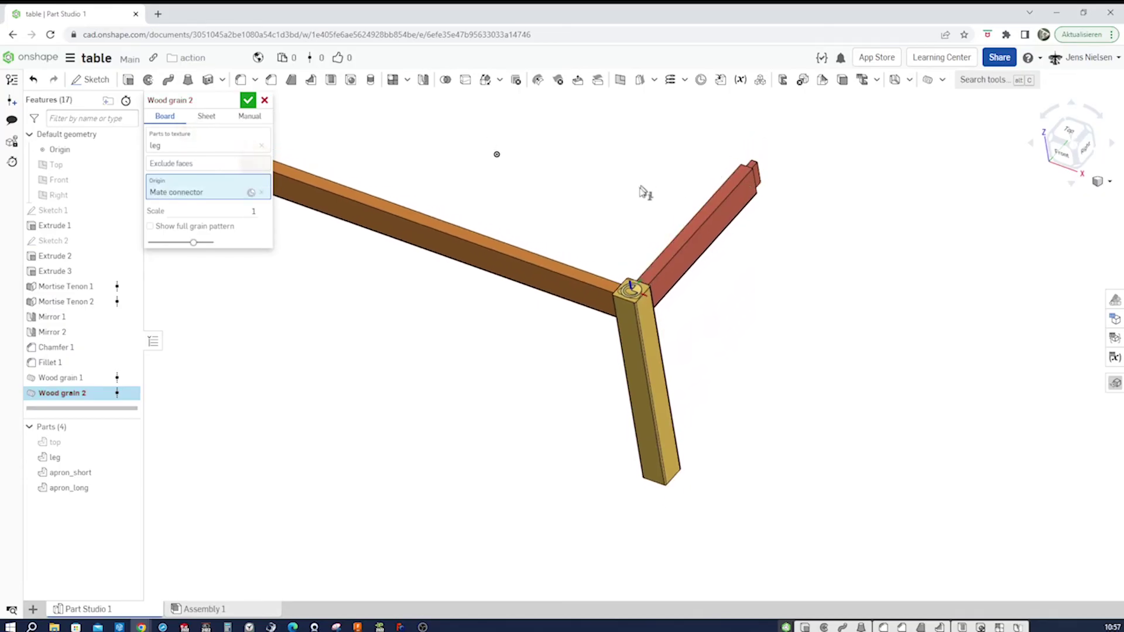
scroll(644, 191, "up", 3)
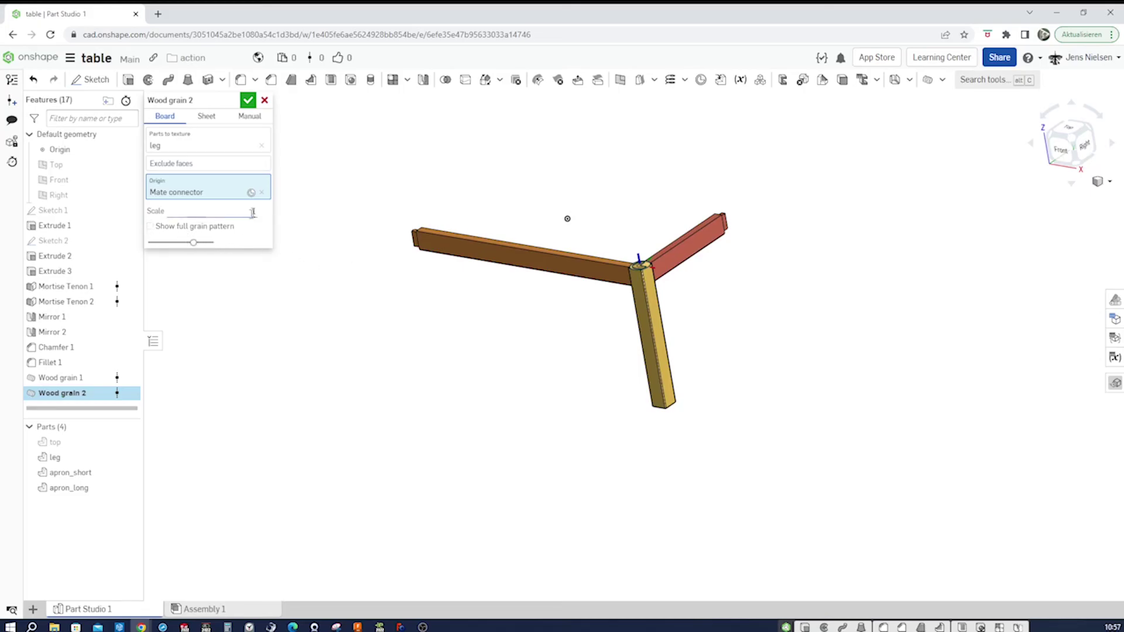
Step: Show the leg's full grain pattern, set the scale to 0.6 and apply the wood grain
right_click_drag(431, 155, 368, 170)
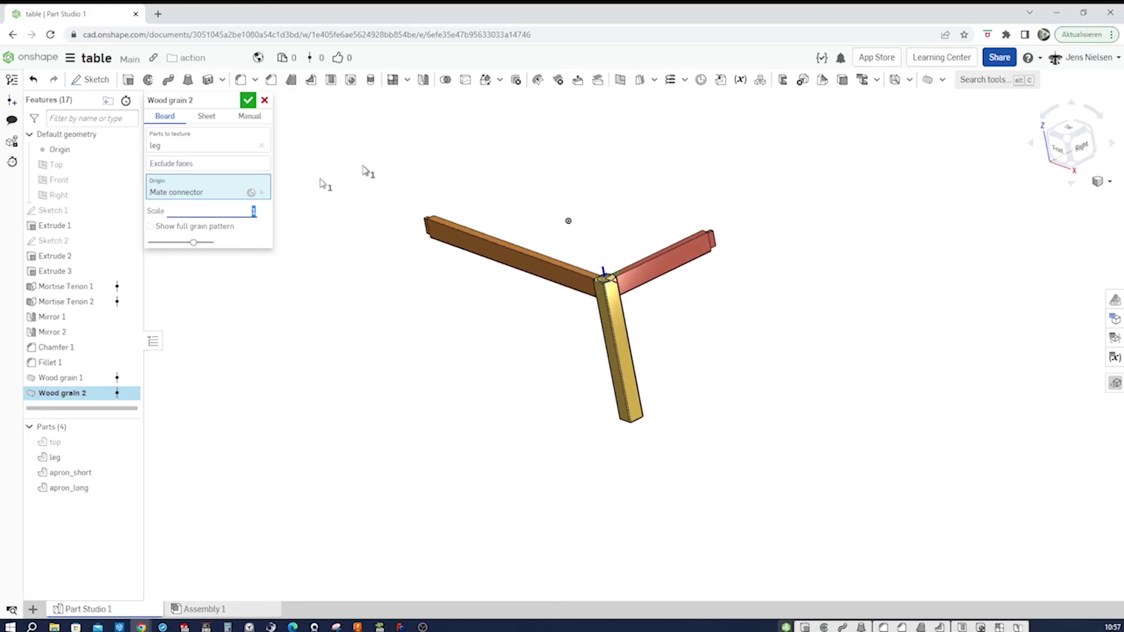
left_click(150, 226)
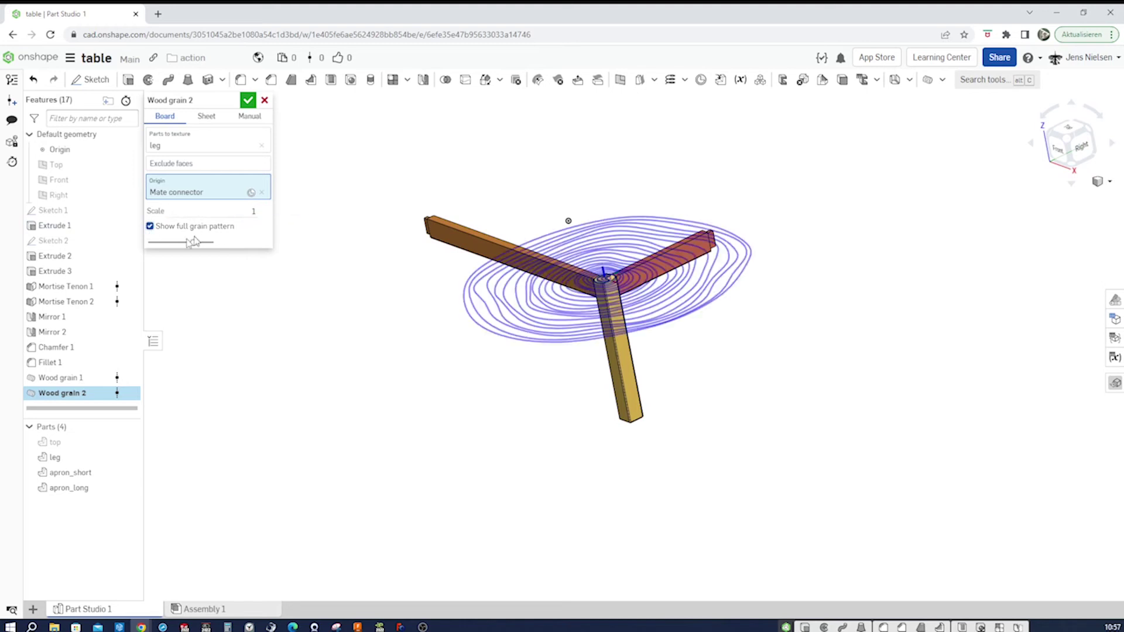
right_click_drag(309, 261, 298, 256)
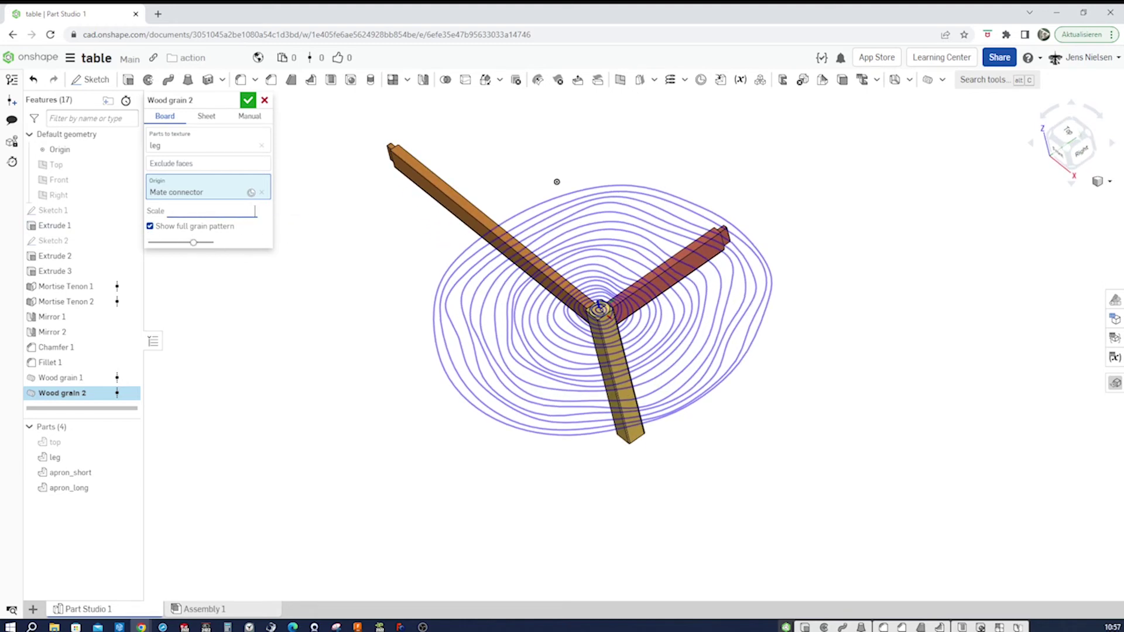
left_click(248, 100)
right_click_drag(721, 358, 656, 359)
key("shift+7")
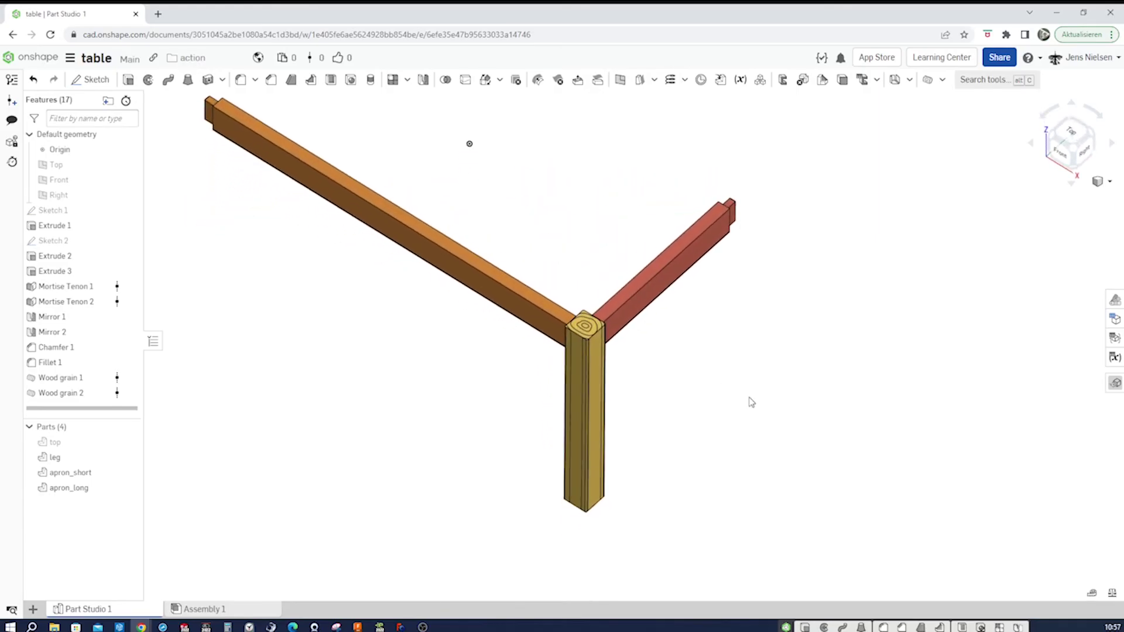
key("f")
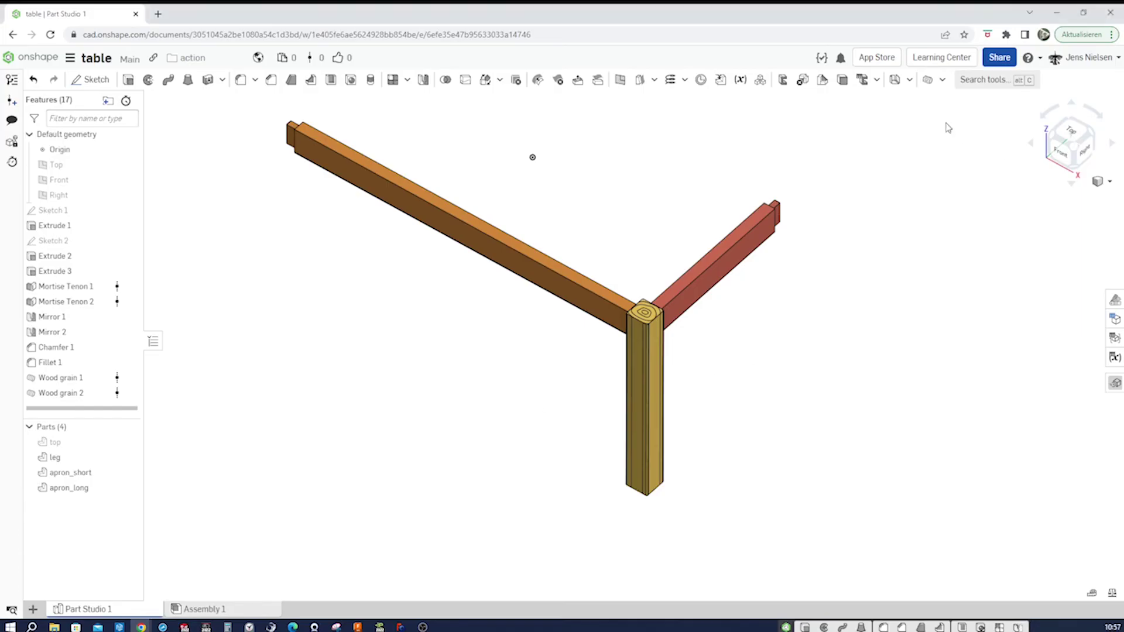
Step: Start a Board-type Wood grain feature on apron_long with its origin at the centre of the free tenon's end face
left_click(942, 82)
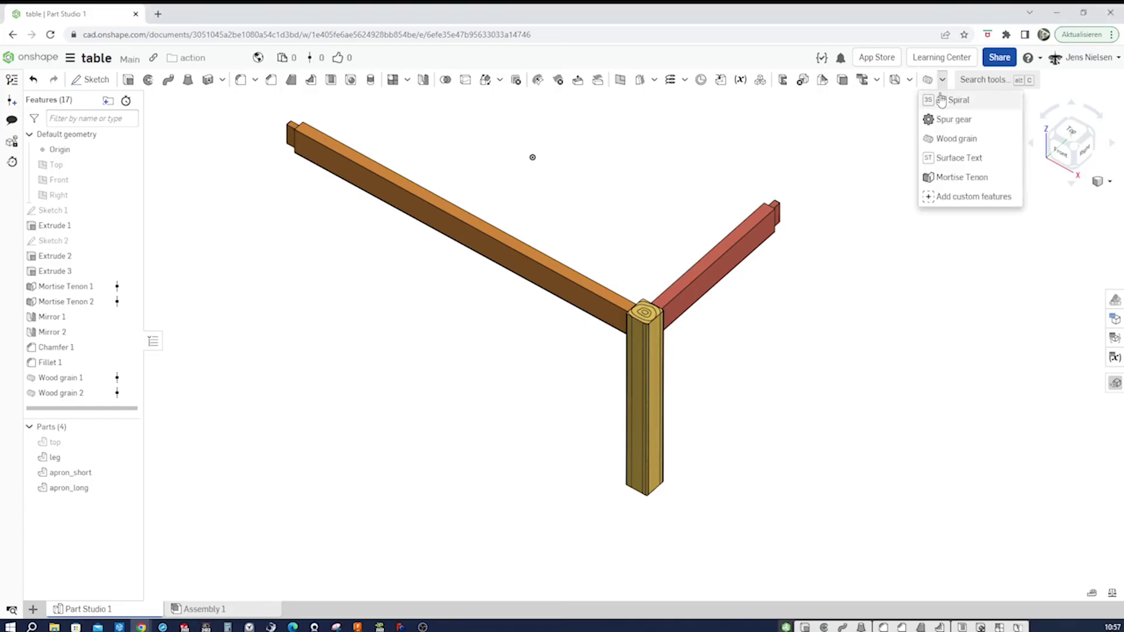
left_click(945, 138)
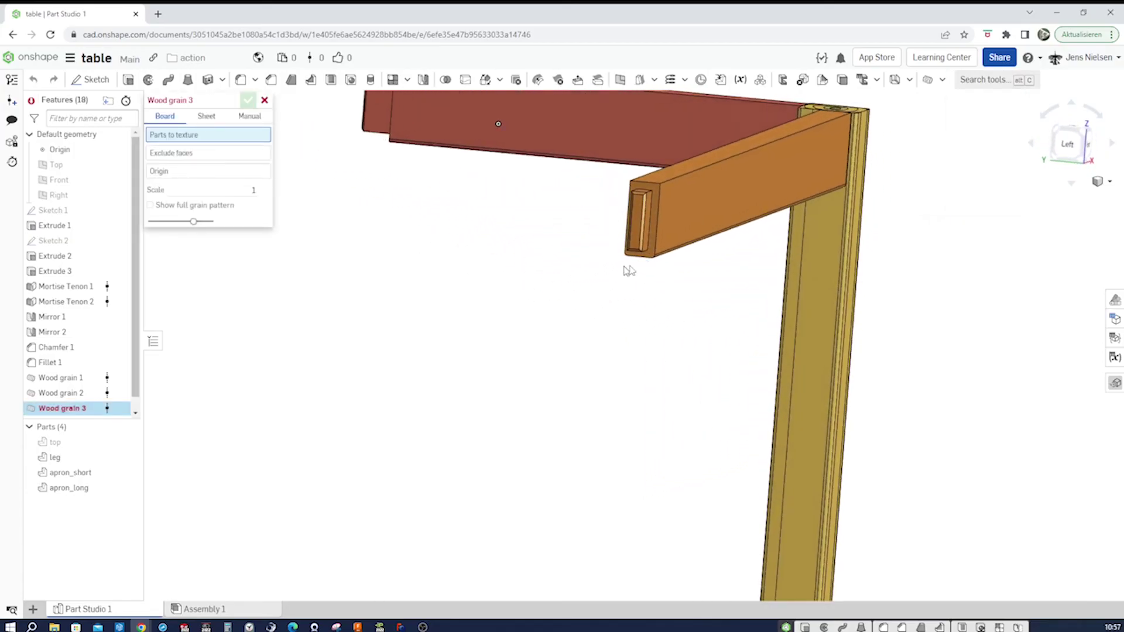
left_click(679, 219)
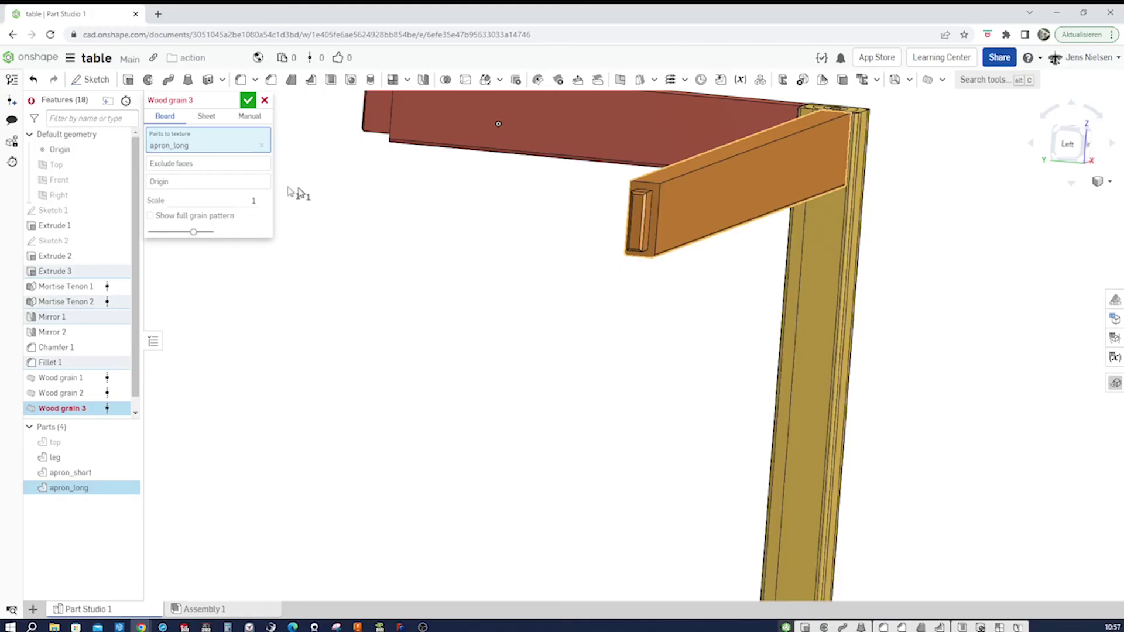
left_click(215, 184)
scroll(459, 314, "up", 5)
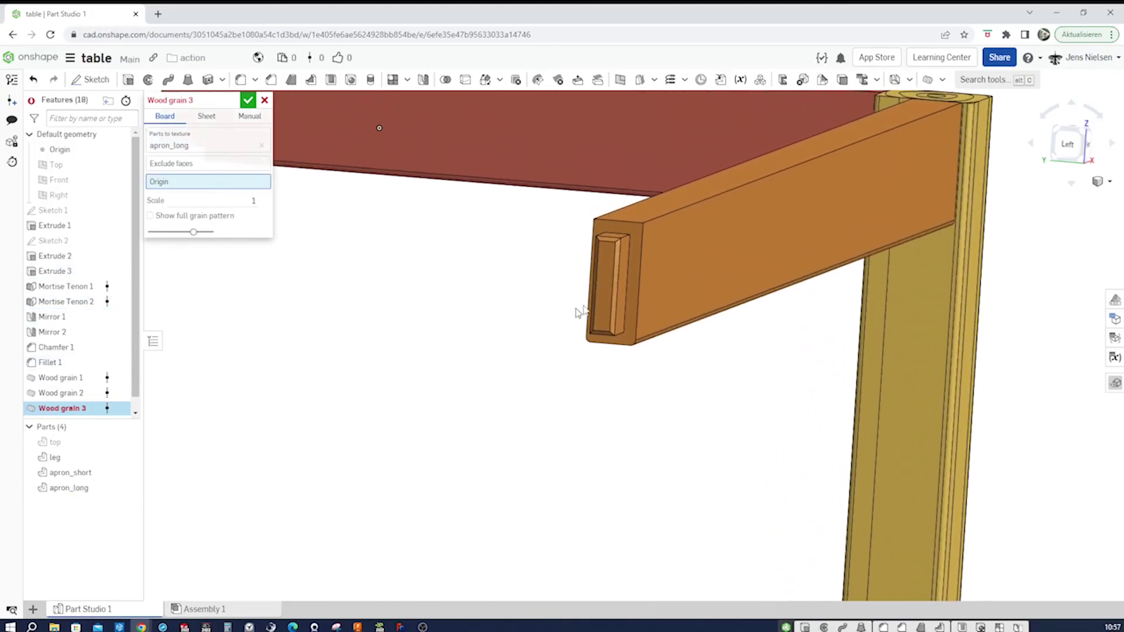
left_click(604, 290)
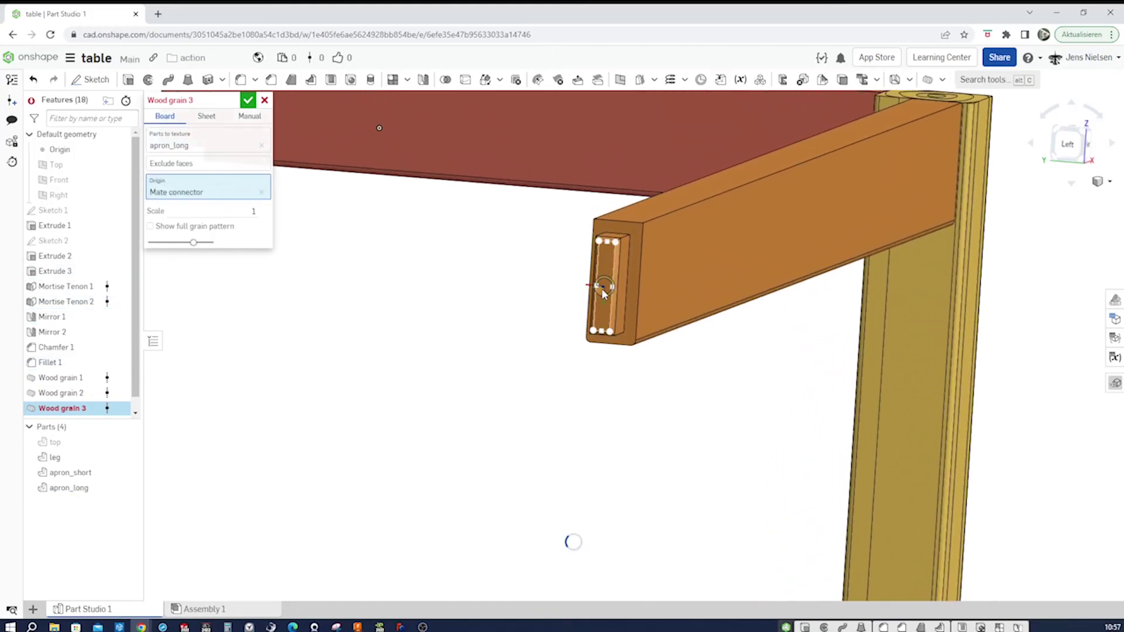
Step: Set apron_long's wood grain scale to 0.6 and apply the feature
left_click(254, 212)
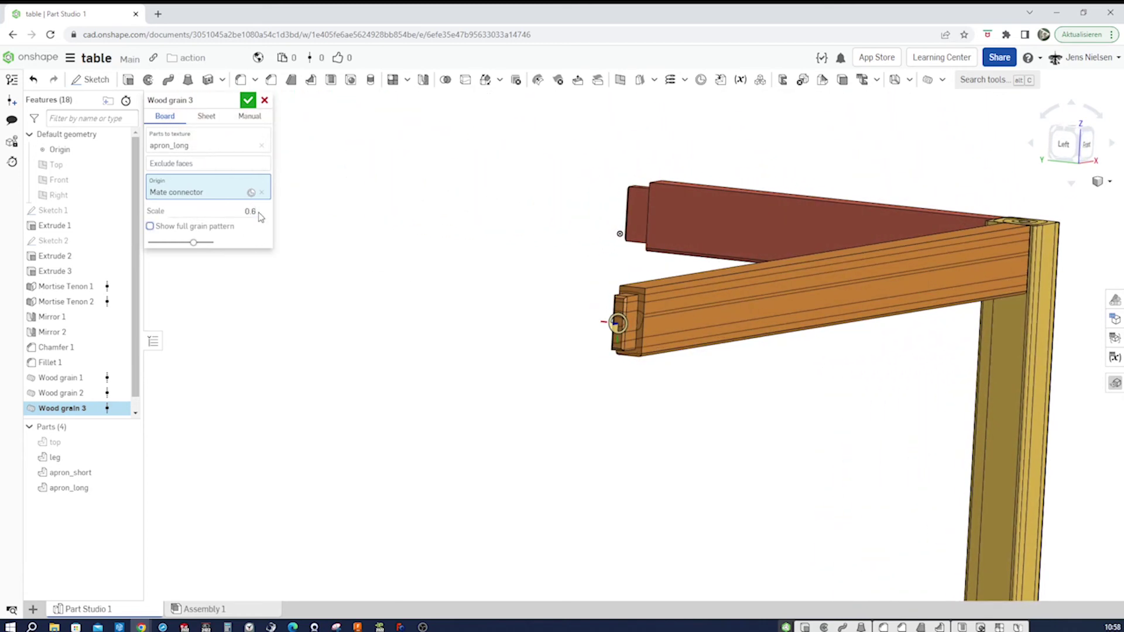
left_click(247, 101)
key("Left")
key("Left")
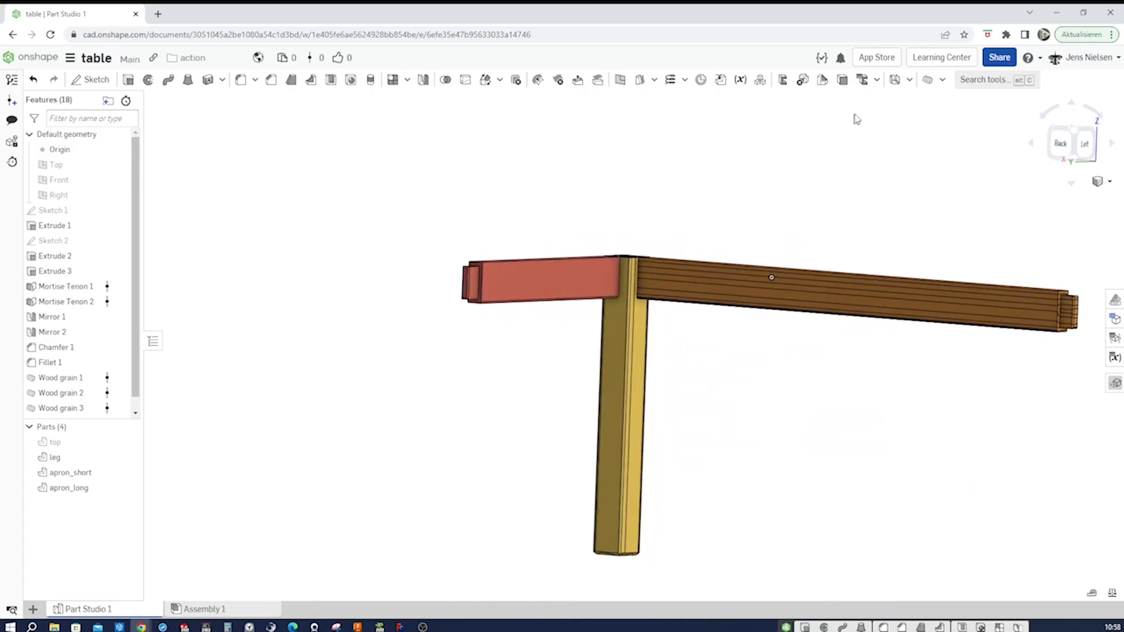
Step: Apply a Board-type Wood grain to apron_short at scale 0.6, with the origin at the centre of its free tenon's end face
left_click(930, 83)
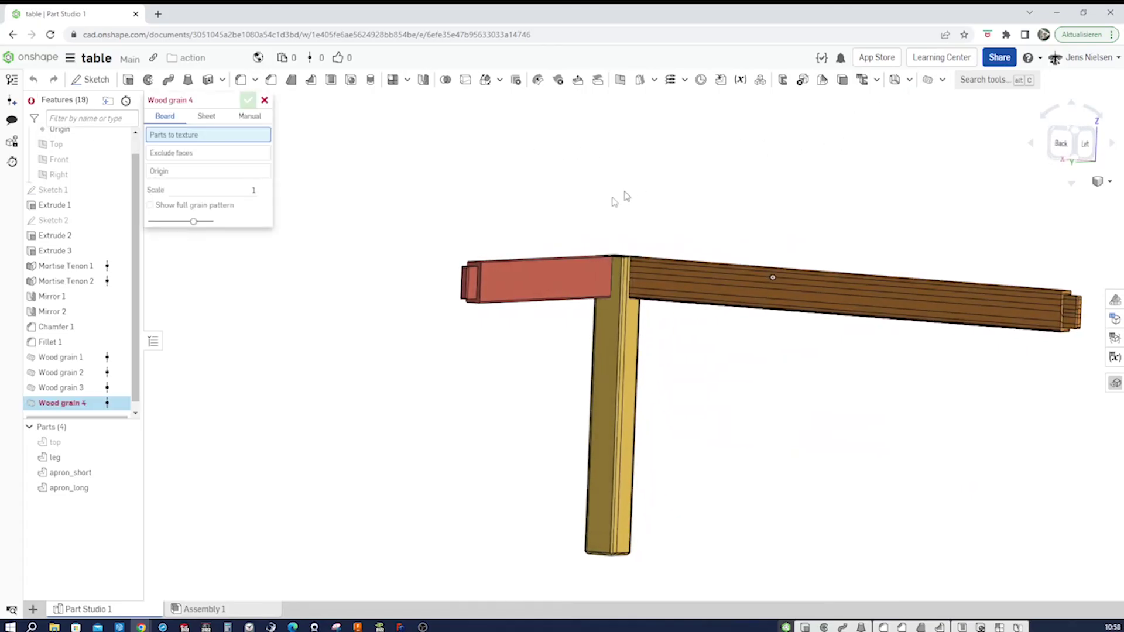
left_click(550, 263)
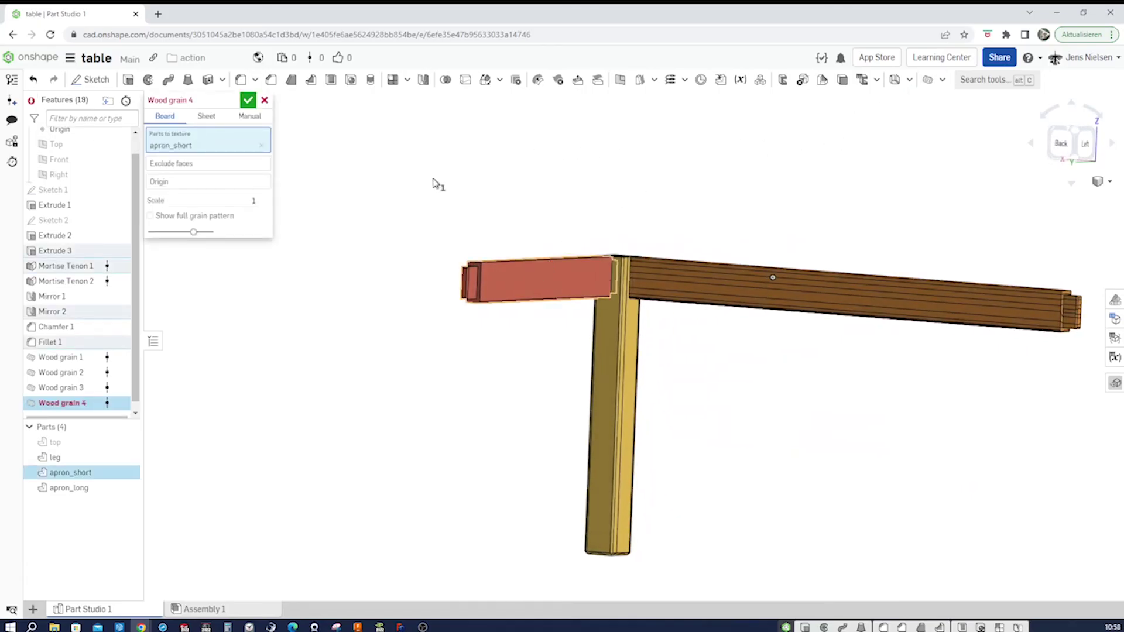
left_click(212, 183)
scroll(451, 266, "up", 5)
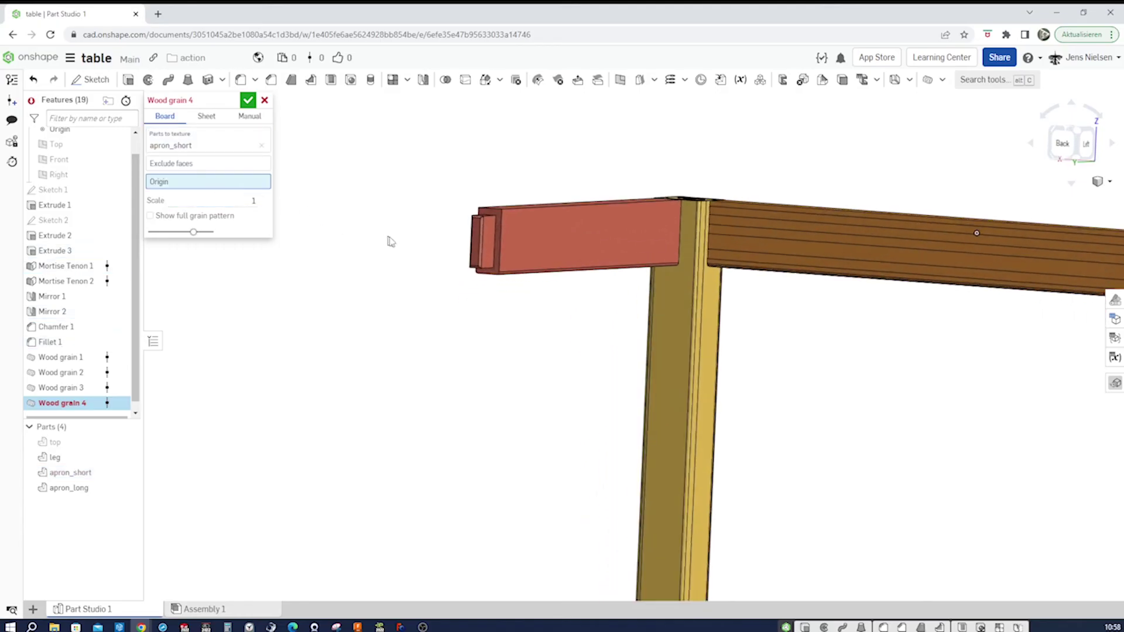
left_click(480, 279)
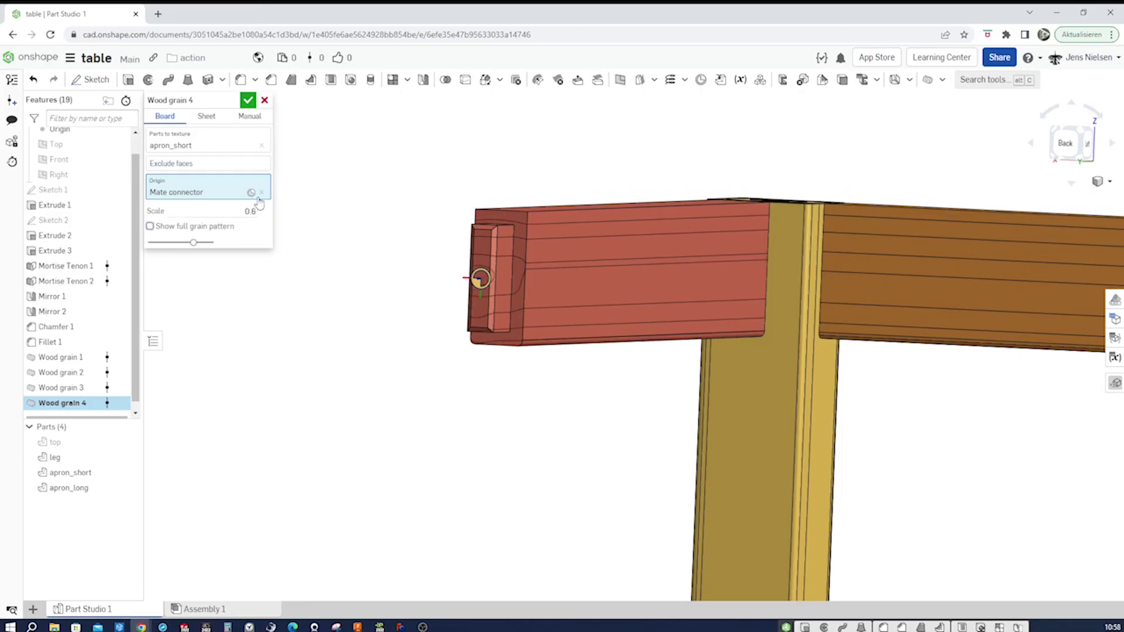
left_click(248, 101)
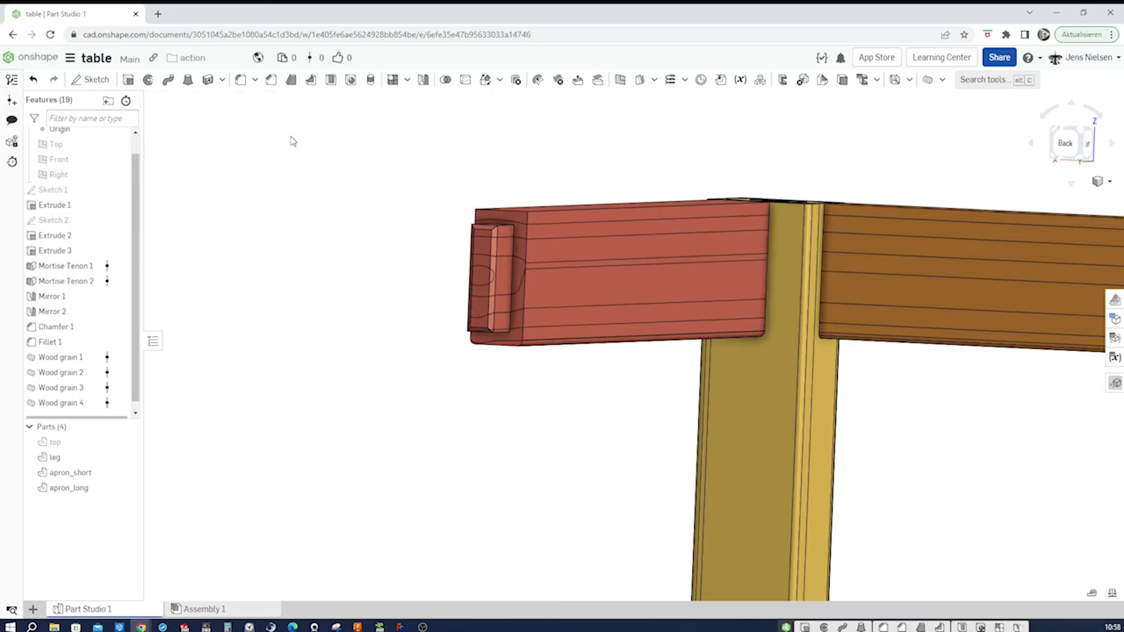
Step: Show the top part and hide leg, apron_short and apron_long
scroll(412, 168, "down", 6)
right_click_drag(410, 168, 185, 366)
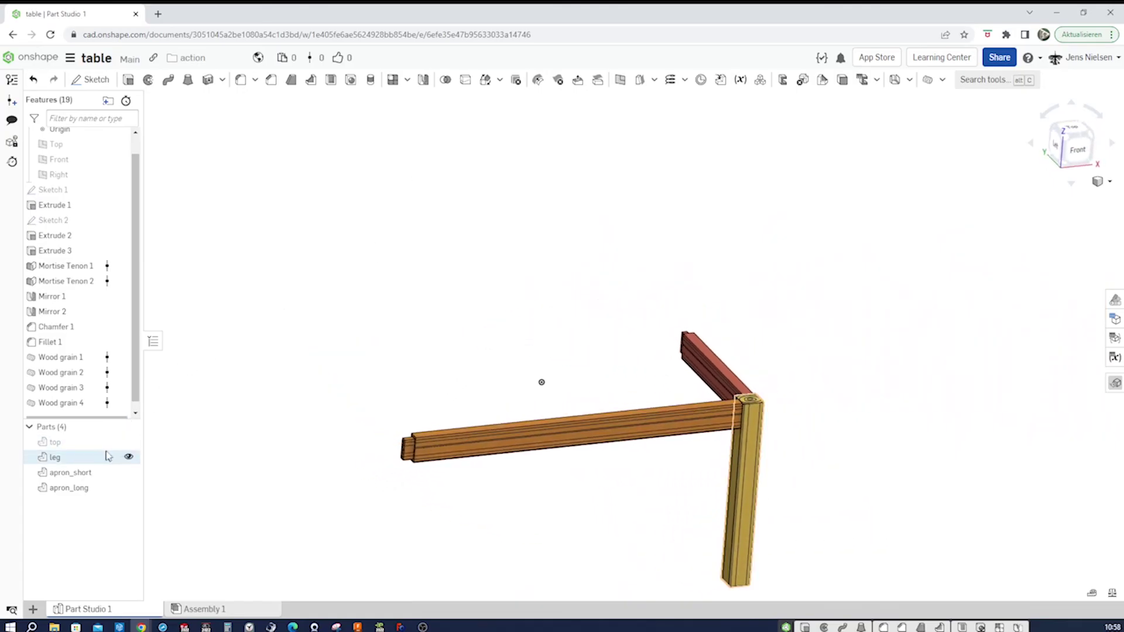
left_click(127, 442)
key("f")
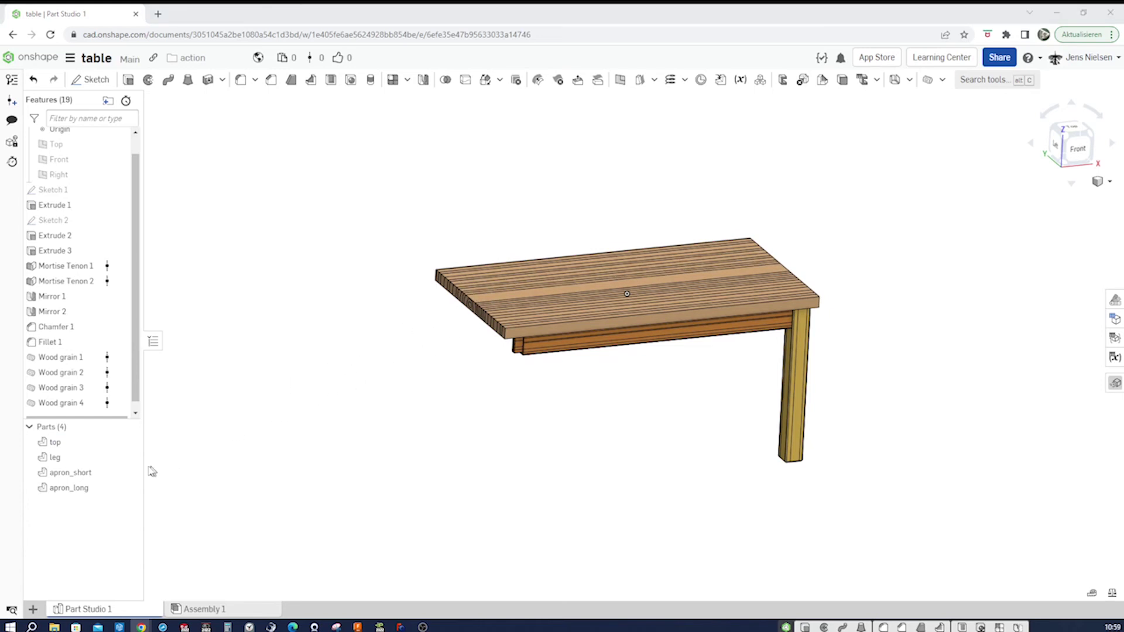
left_click(128, 457)
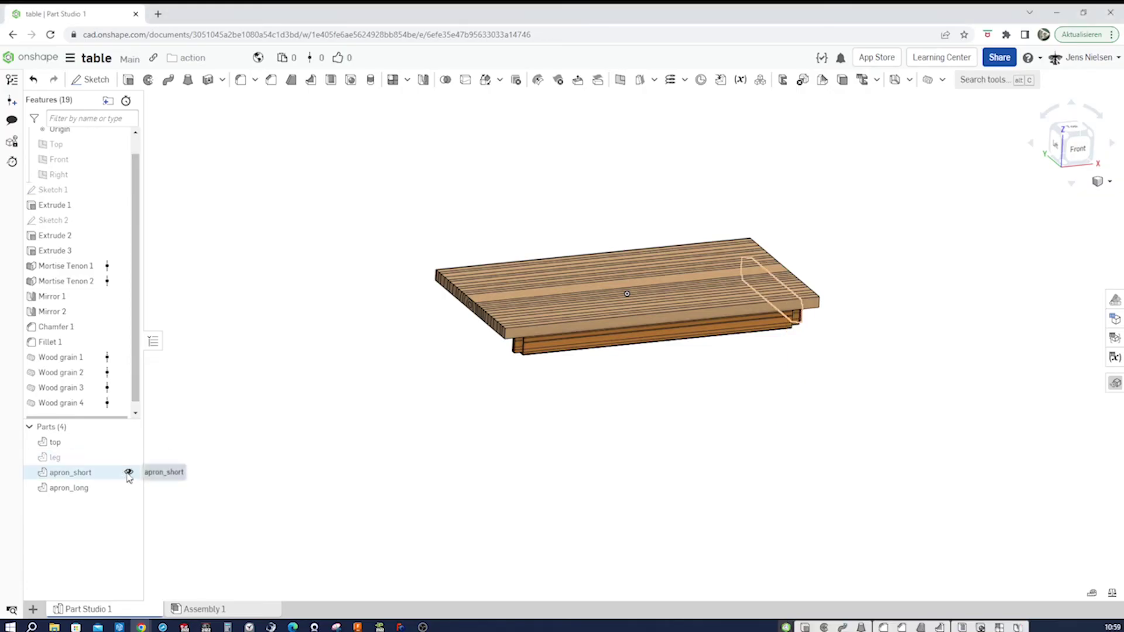
left_click(128, 473)
left_click(128, 488)
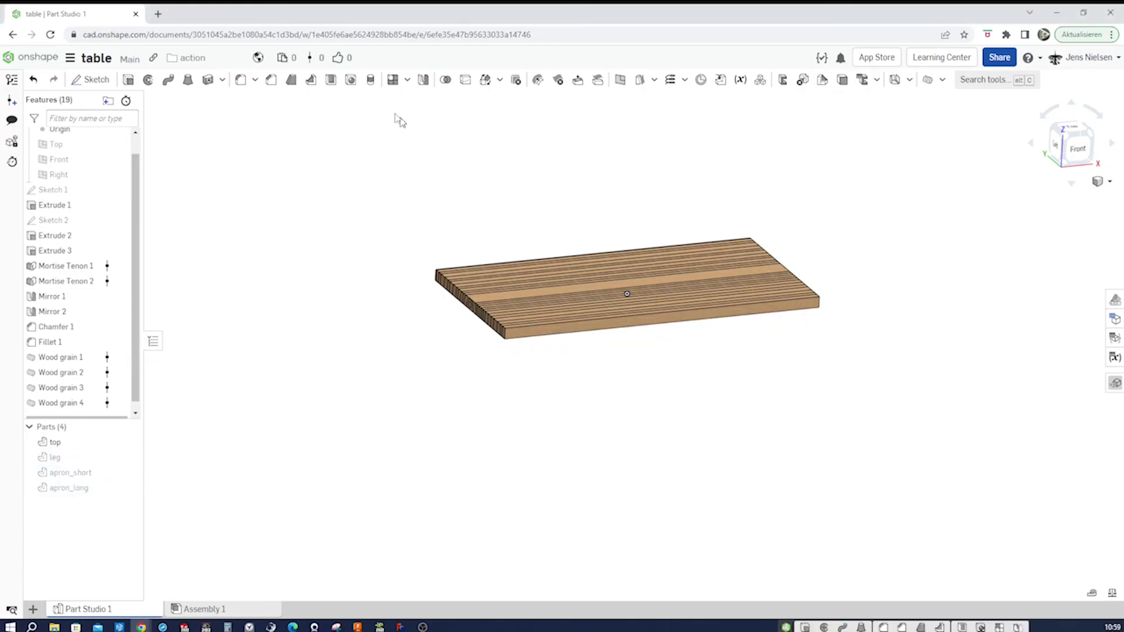
Step: Fillet all edges of the tabletop with a 2 mm conic radius and rho 0.5
left_click(241, 80)
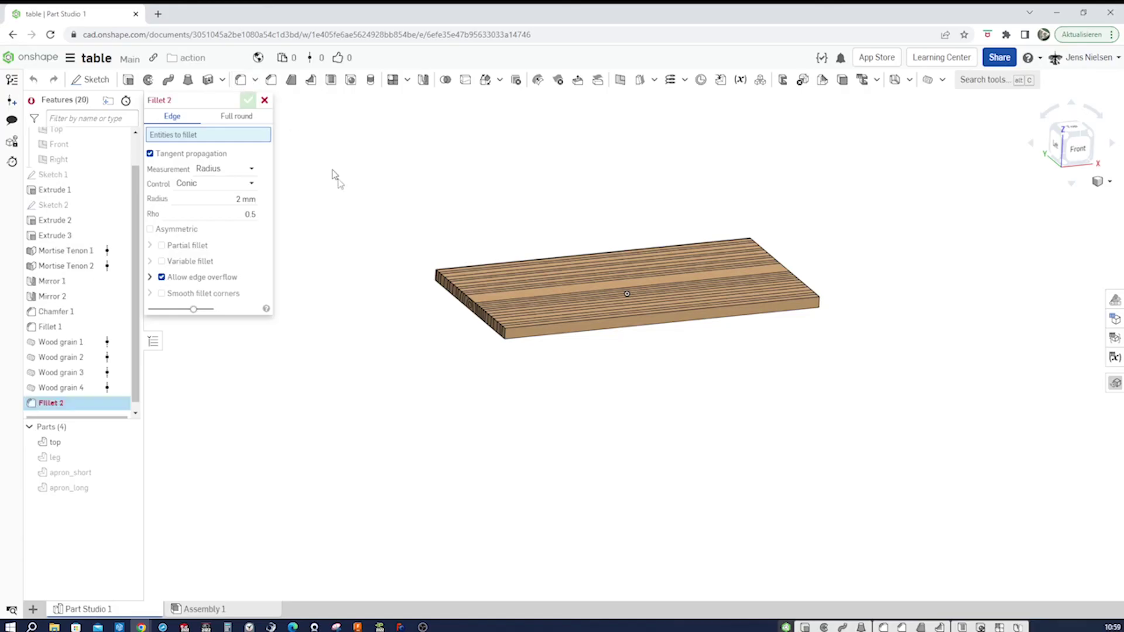
scroll(530, 253, "down", 4)
left_click_drag(838, 303, 420, 182)
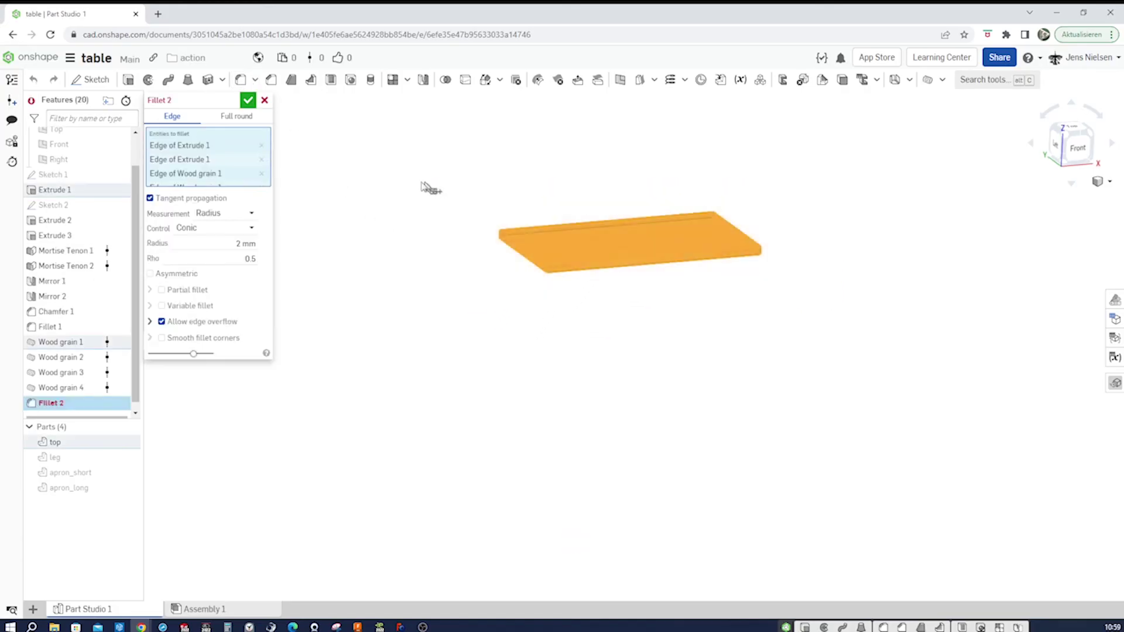
left_click(248, 101)
Step: Show the leg, apron_short and apron_long parts and hide the top part
scroll(399, 218, "up", 8)
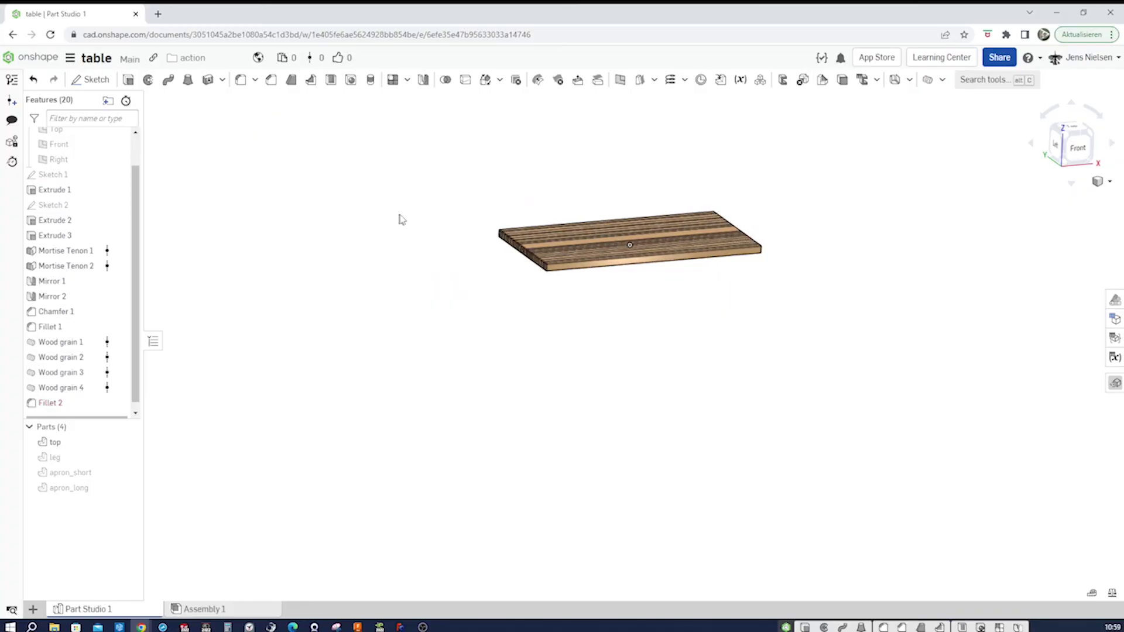
scroll(516, 319, "up", 1)
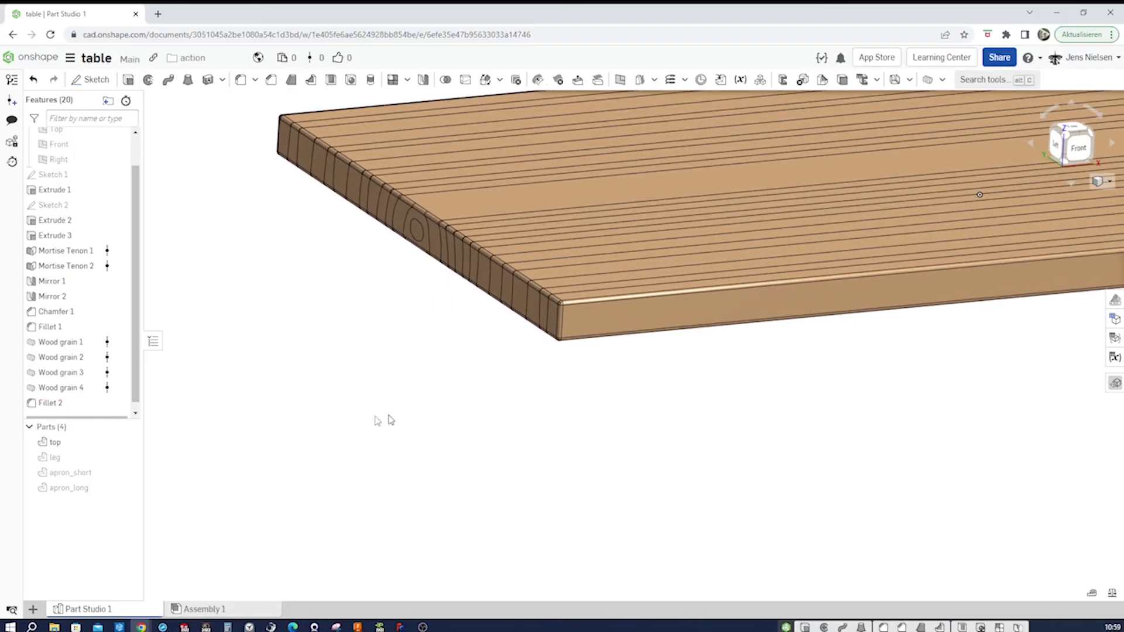
left_click(128, 457)
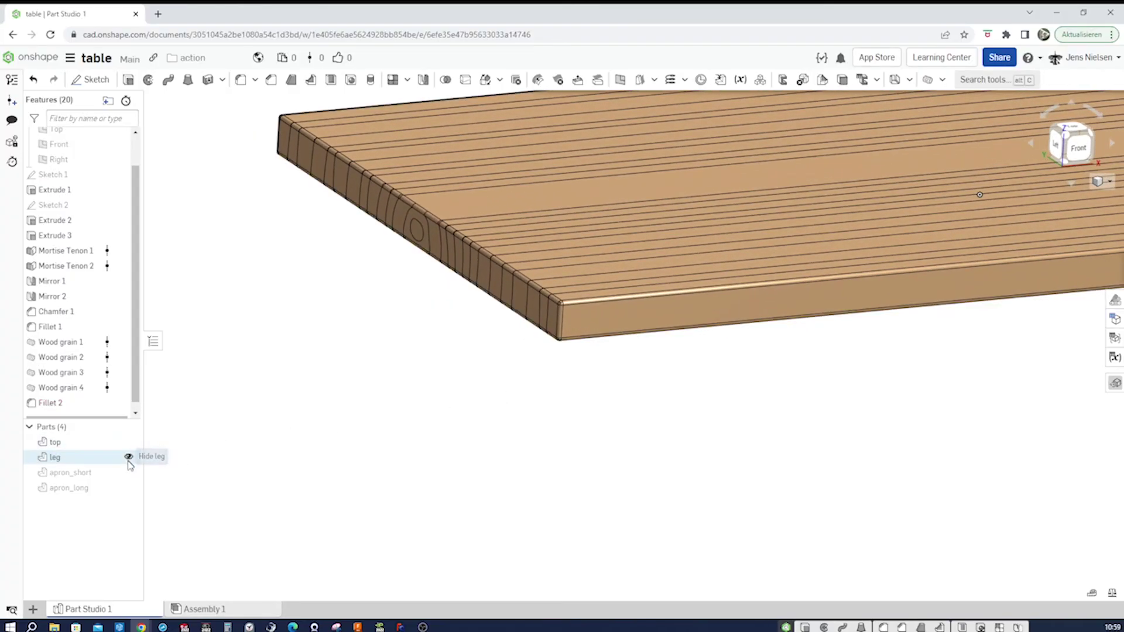
left_click(128, 473)
left_click(128, 487)
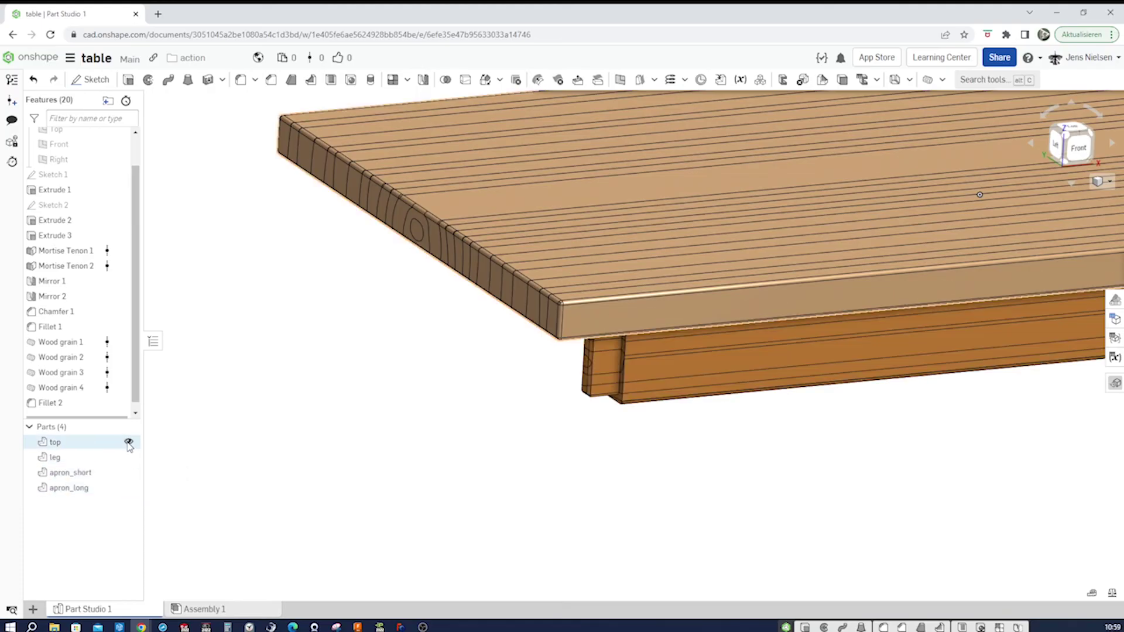
left_click(129, 442)
Step: Mirror apron_long and leg across the Front plane as new parts
scroll(350, 440, "down", 5)
right_click_drag(483, 262, 494, 248)
left_click(422, 80)
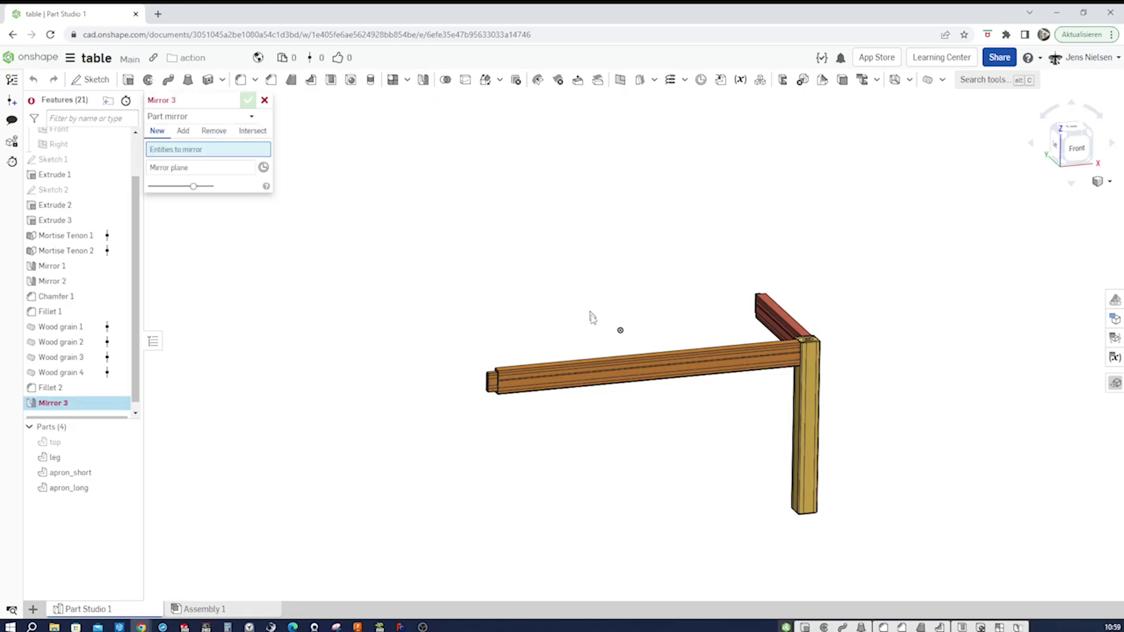
left_click(603, 371)
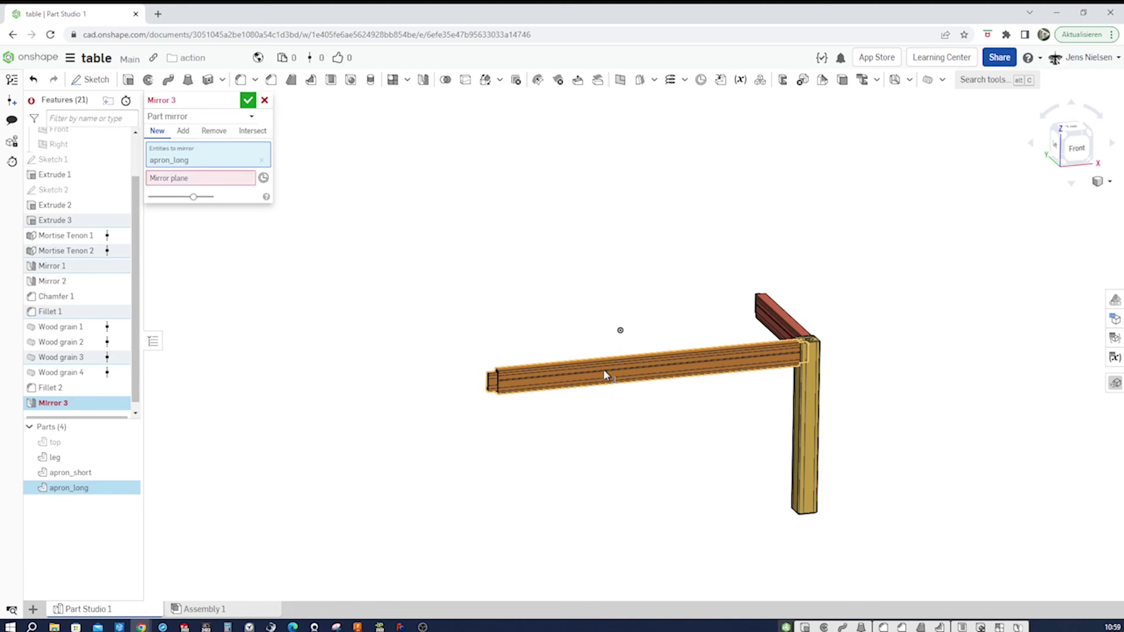
left_click(813, 433)
left_click(236, 193)
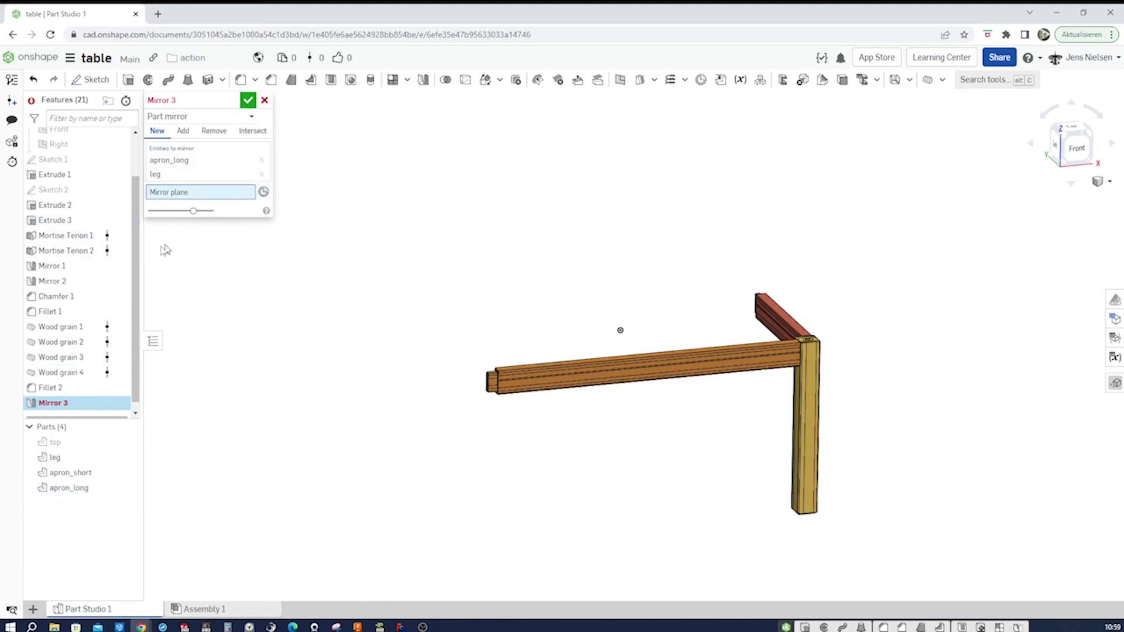
scroll(82, 188, "up", 2)
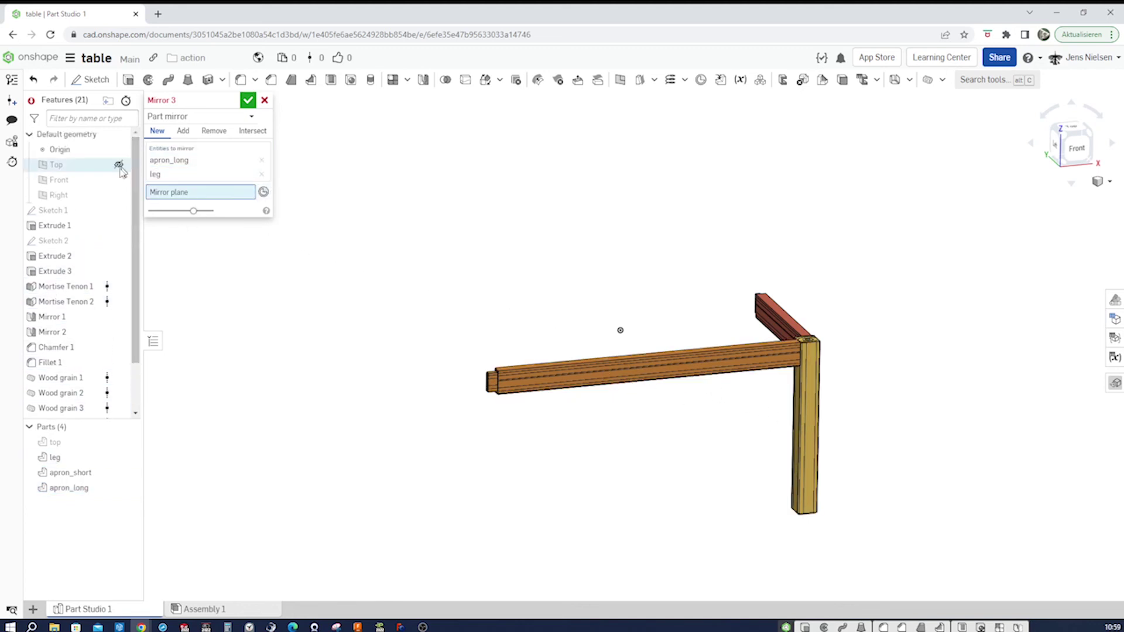
left_click(90, 180)
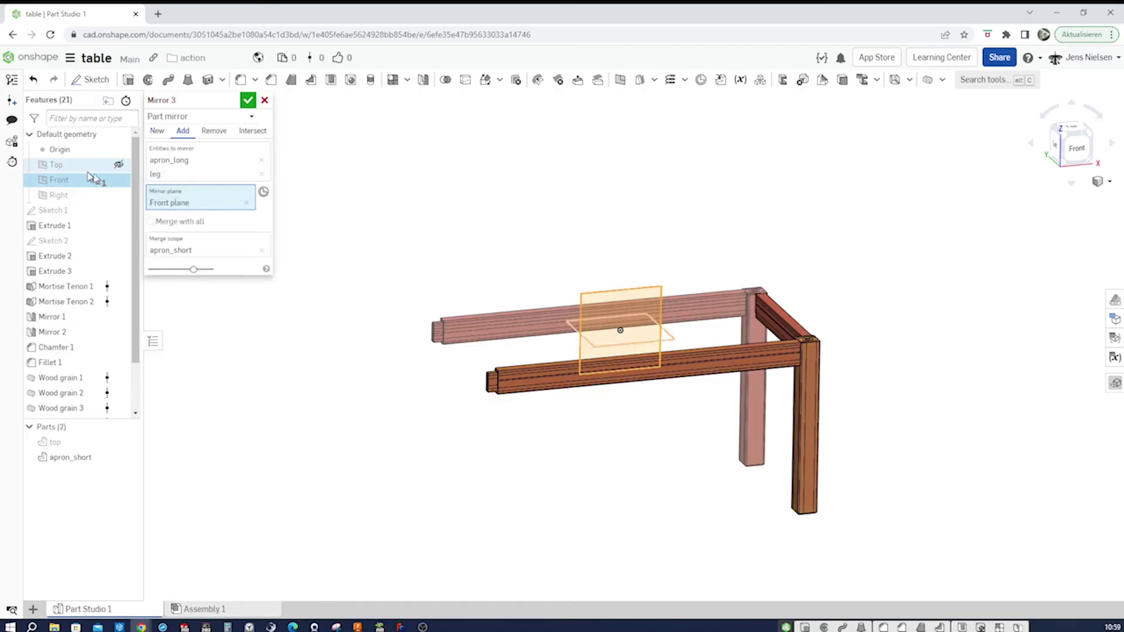
left_click(158, 131)
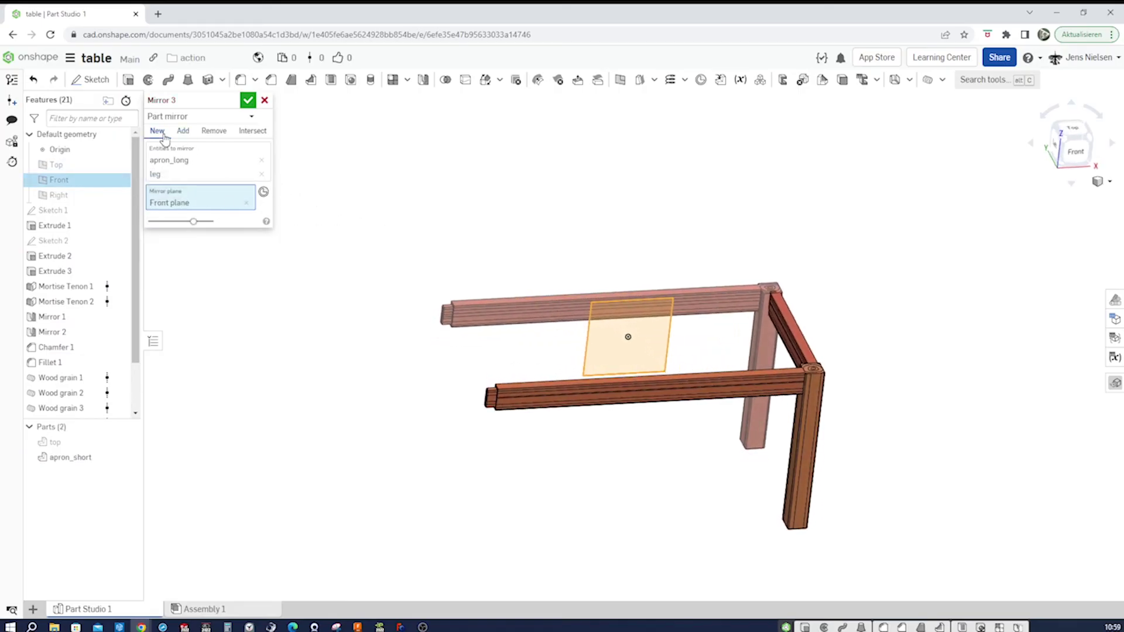
left_click(248, 101)
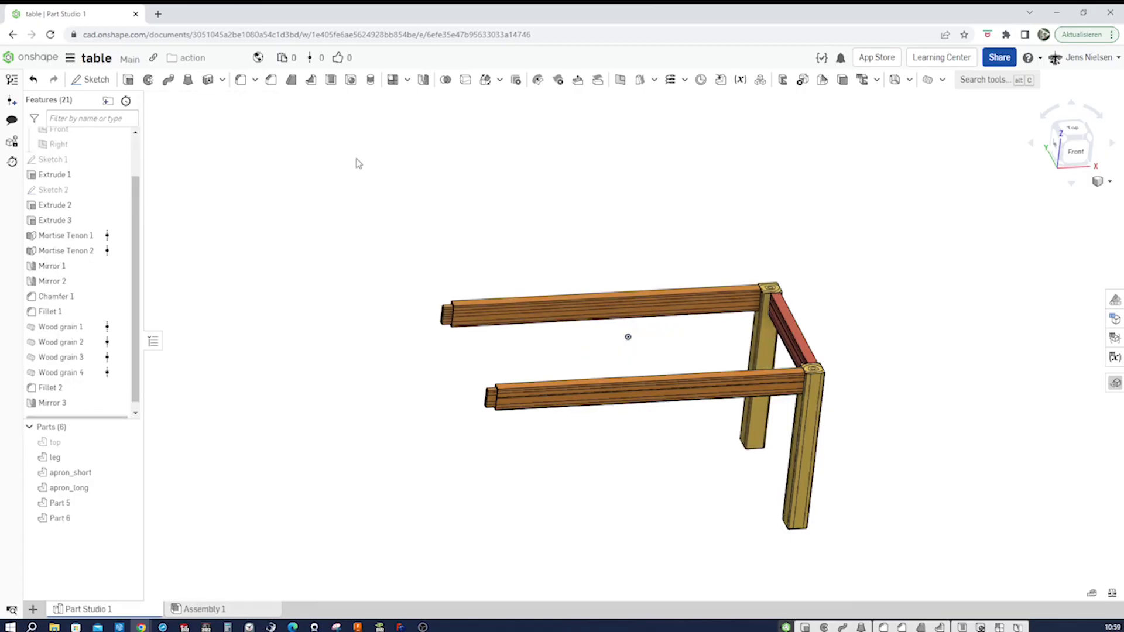
Step: Mirror apron_short and the two legs at its ends across the Right plane as new parts
left_click(423, 79)
left_click(750, 406)
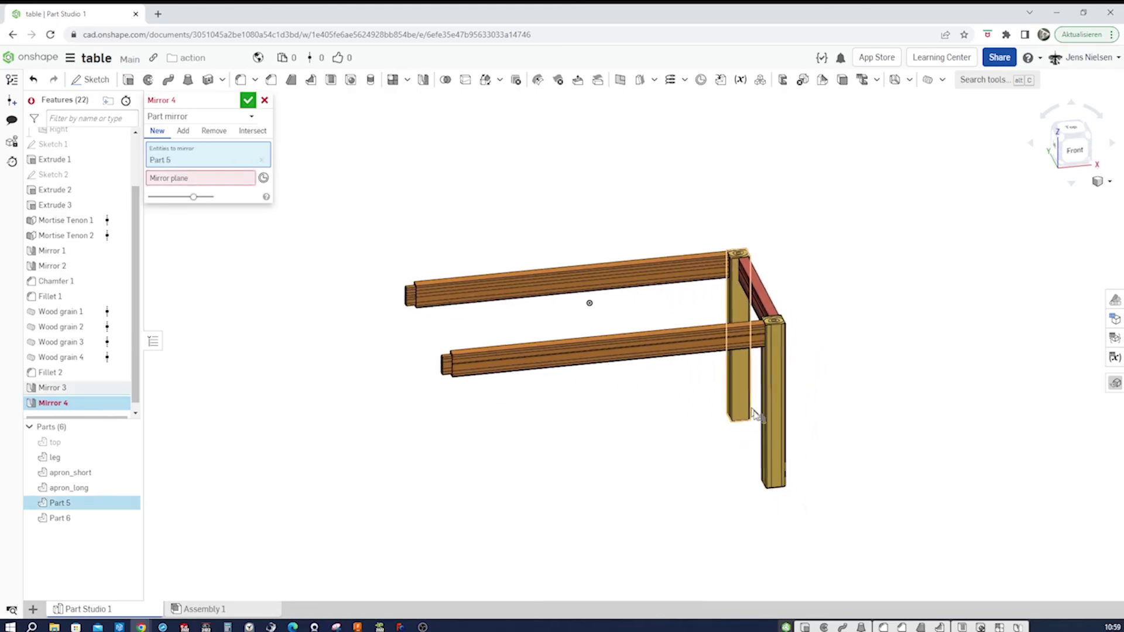
left_click(774, 431)
left_click(772, 313)
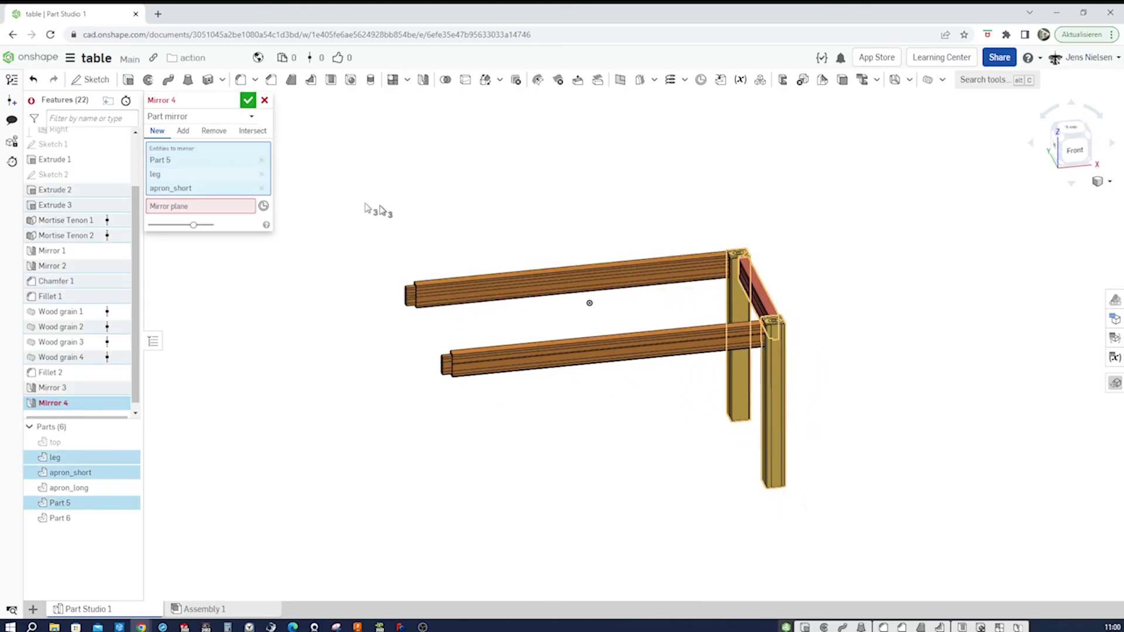
left_click(210, 210)
scroll(88, 234, "up", 3)
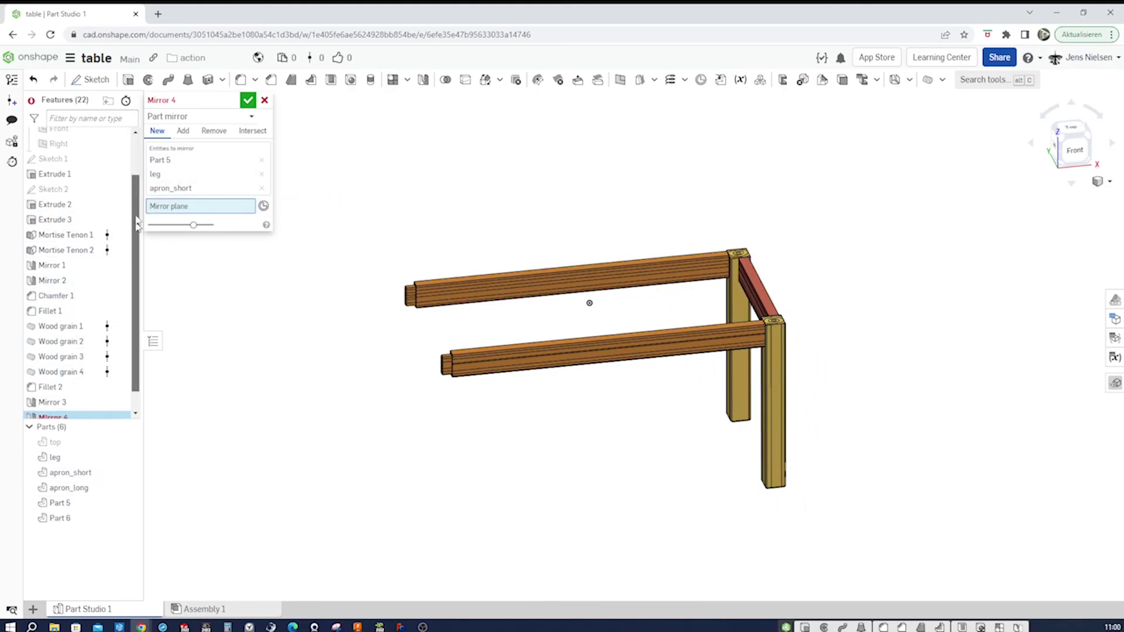
left_click(93, 196)
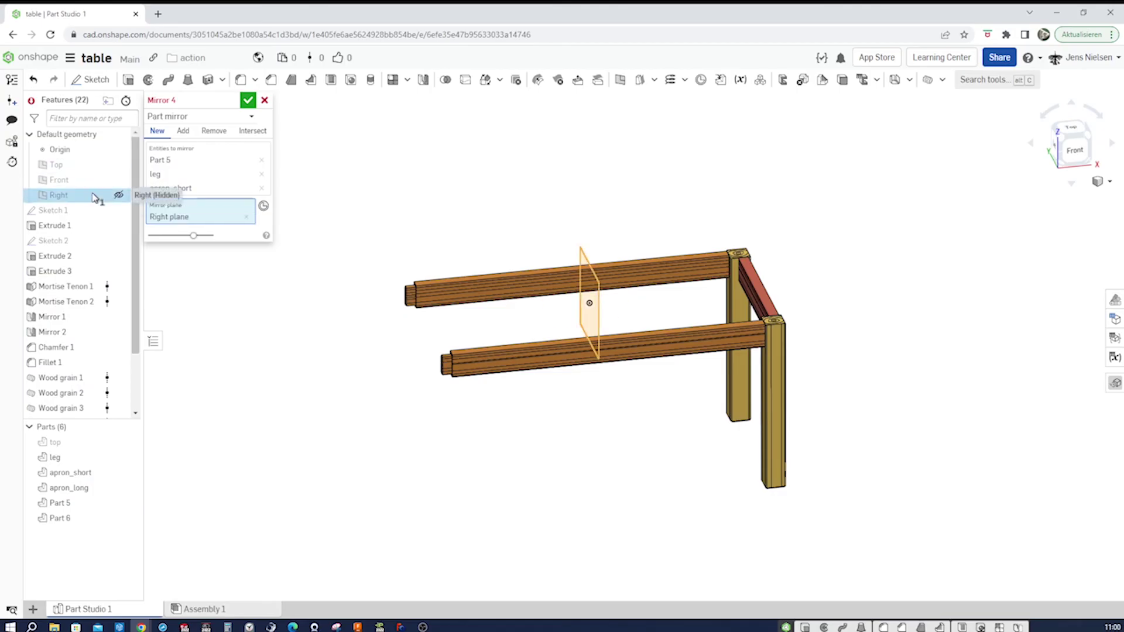
left_click(249, 101)
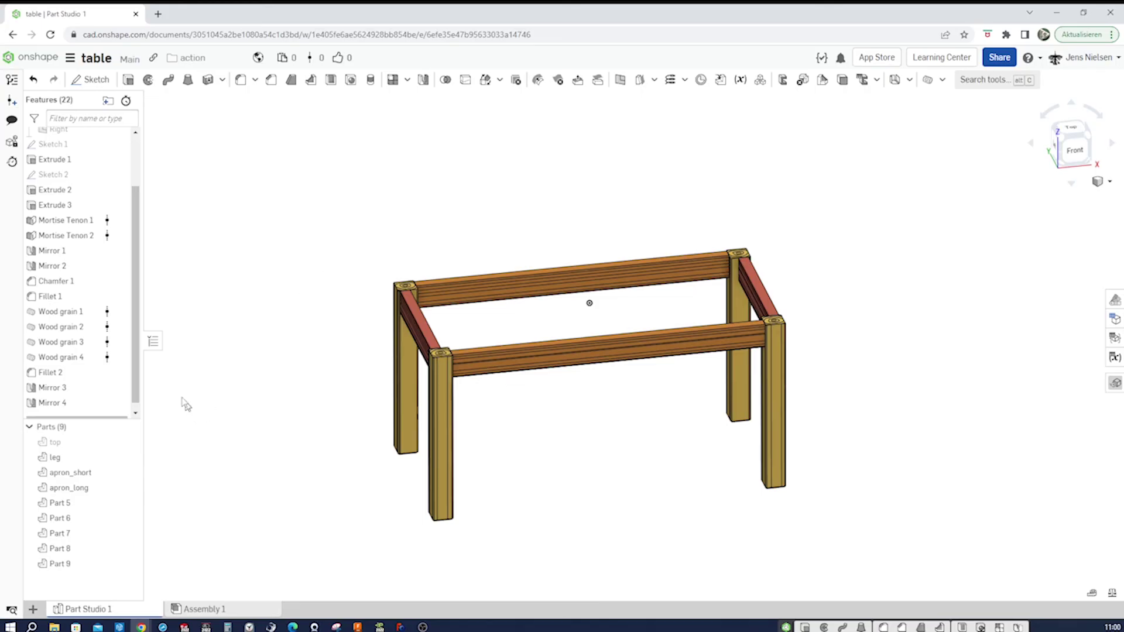
Step: Show the top part on the table frame and view the whole table from its front corner
scroll(139, 393, "down", 1)
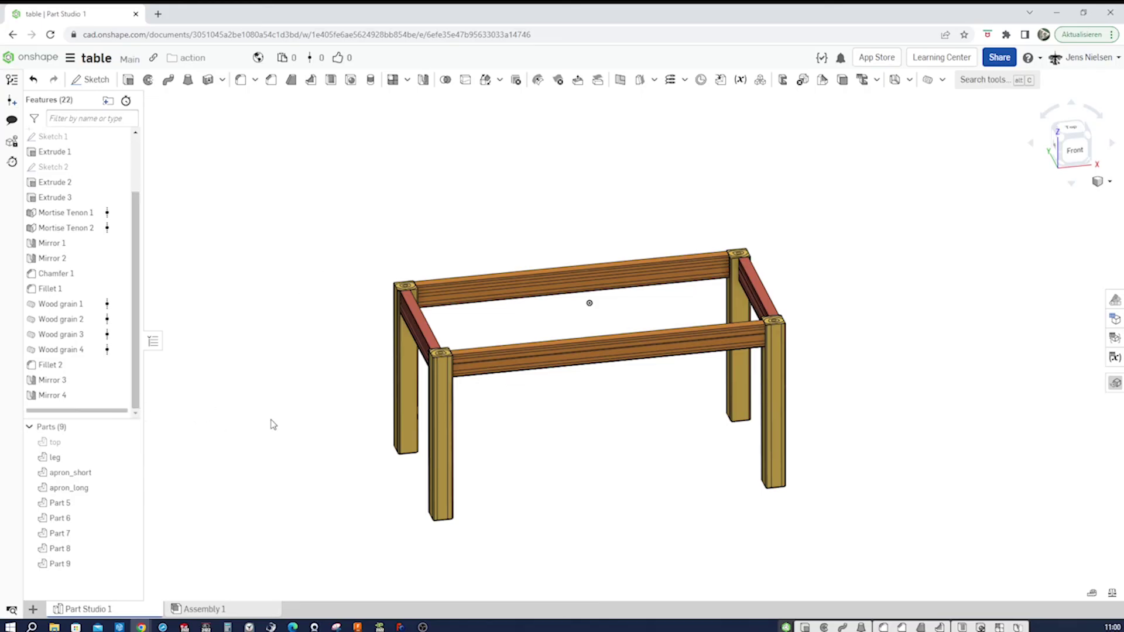
left_click(127, 442)
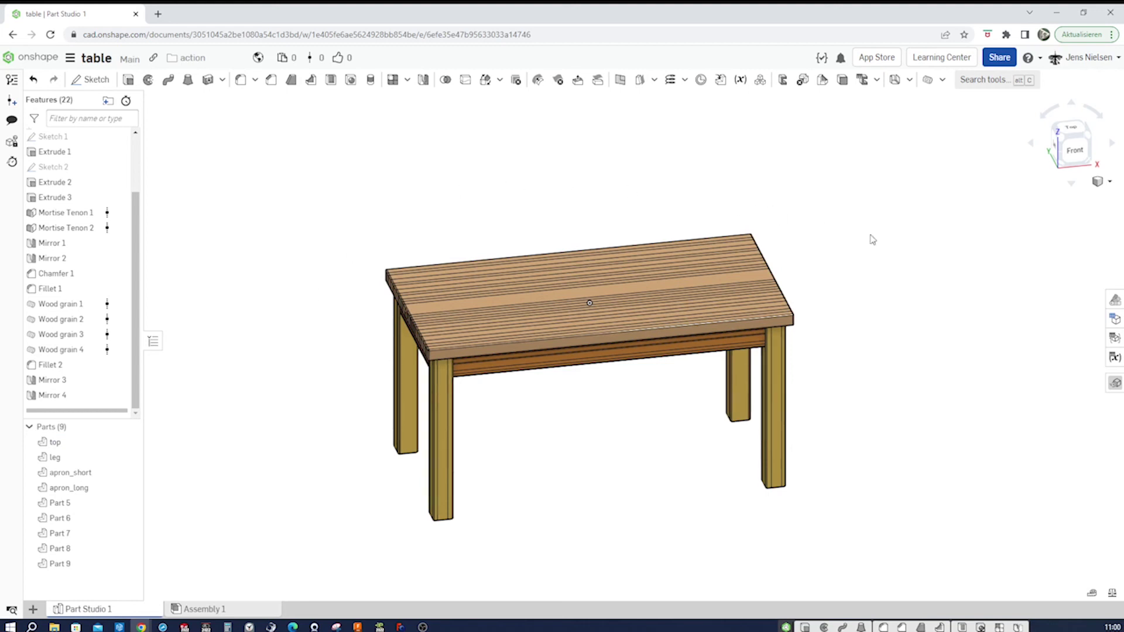
right_click_drag(870, 235, 875, 224)
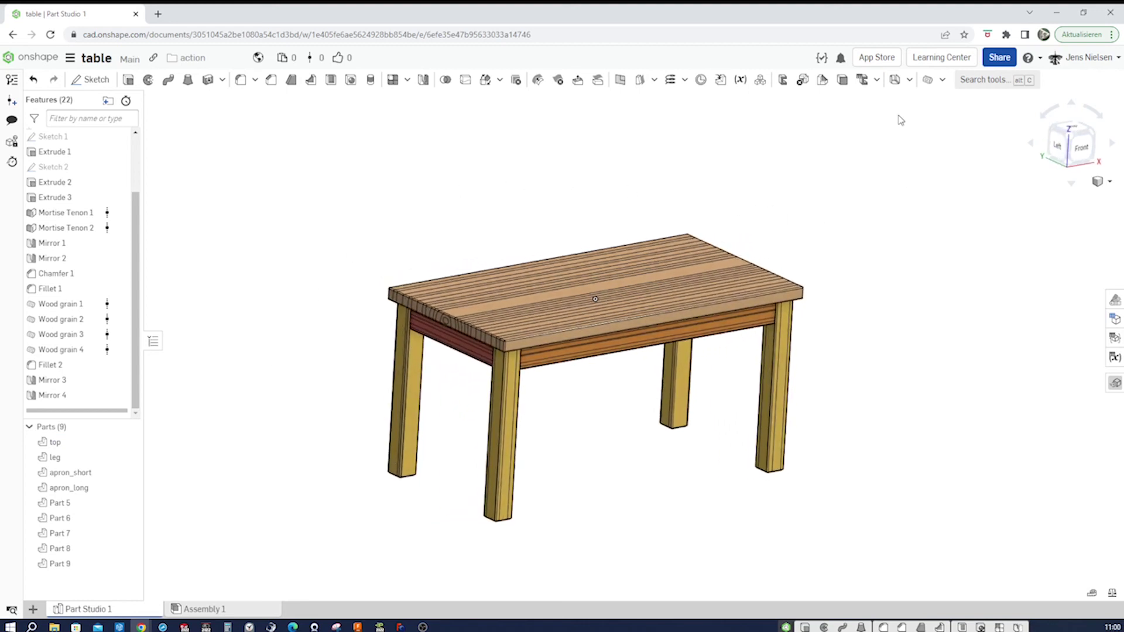
Step: Search other documents for the custom feature "woodgrain" without adding anything, and close the search
left_click(942, 82)
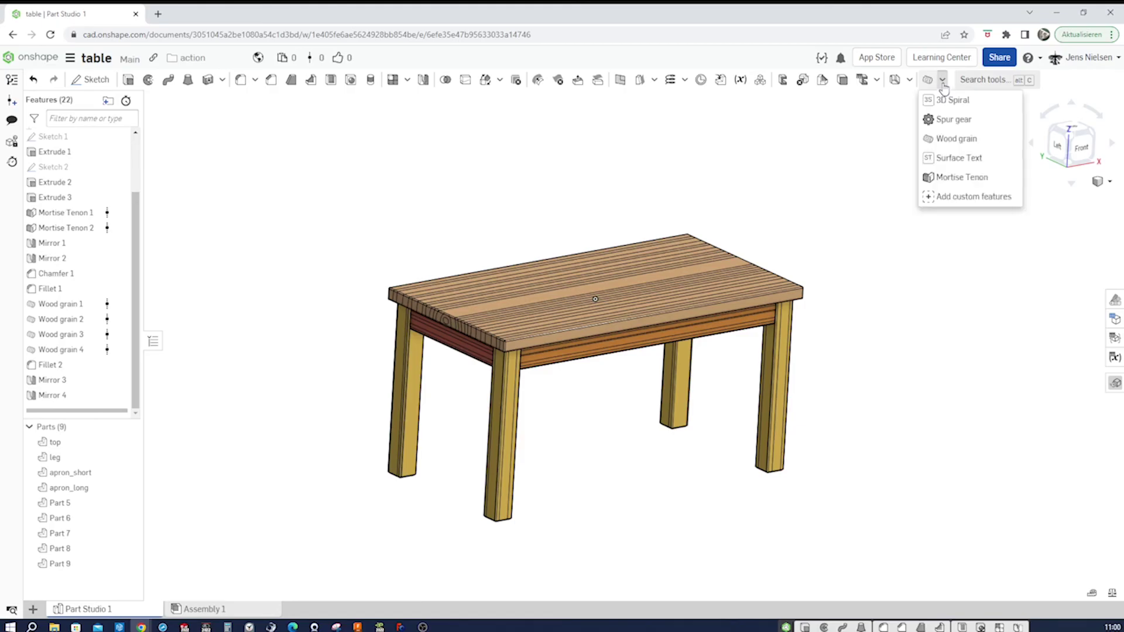
left_click(971, 198)
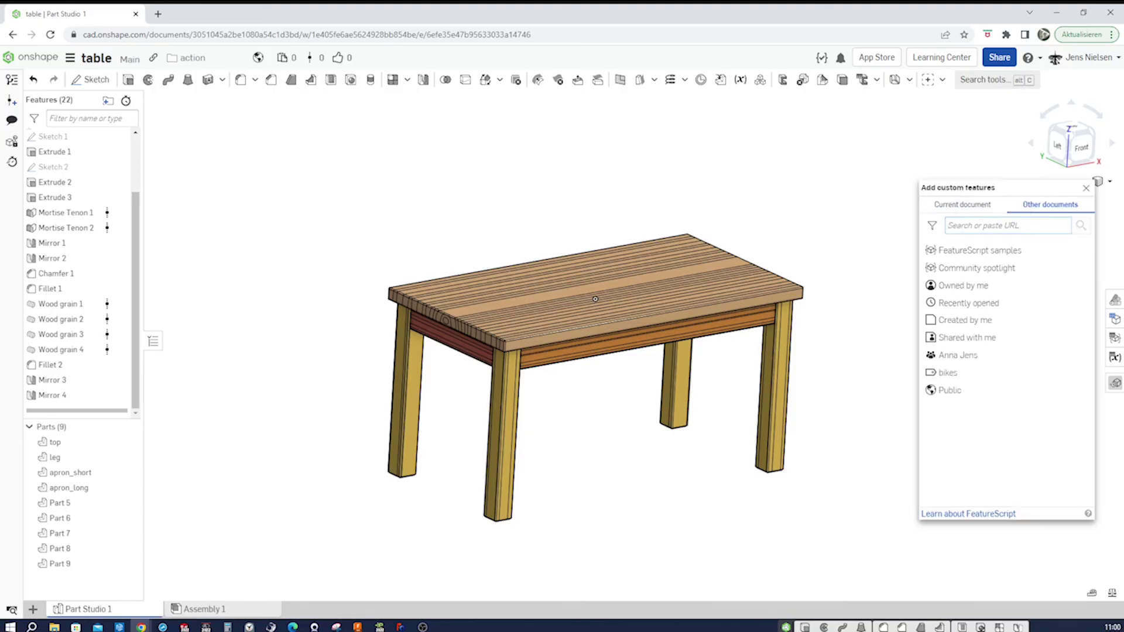
type("woodgrain")
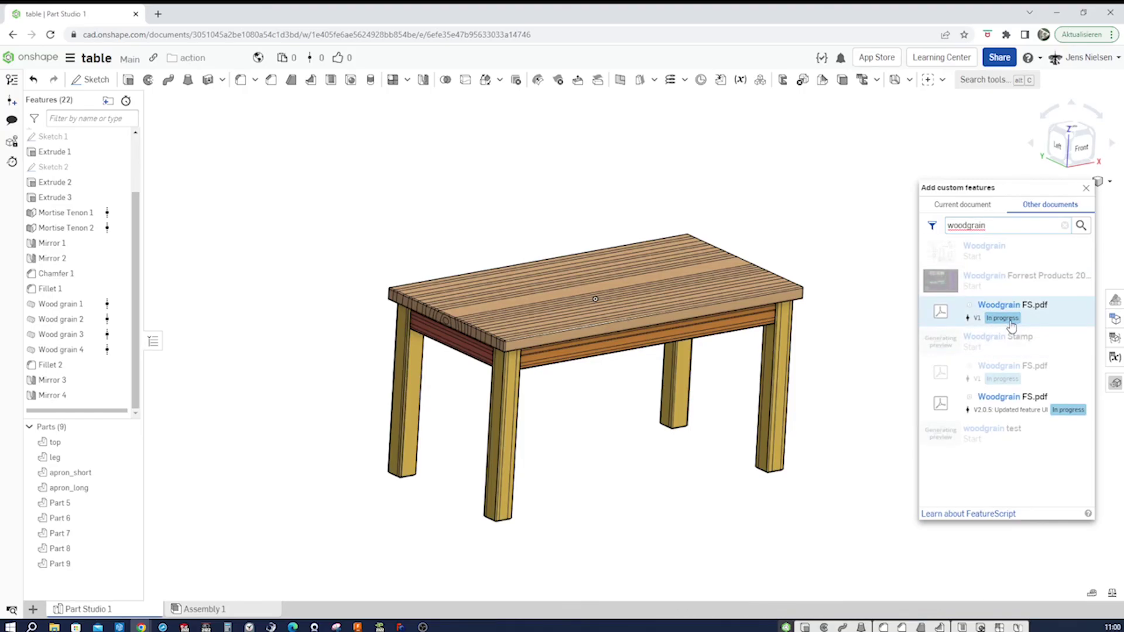
left_click(1086, 190)
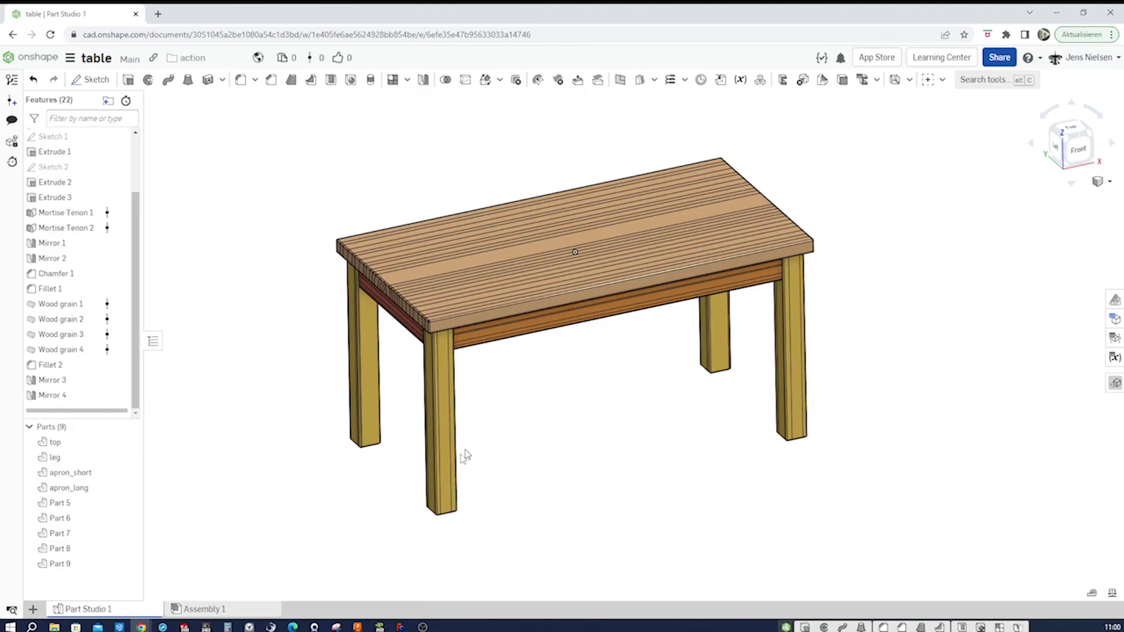
Step: Insert all parts of Part Studio 1 together into Assembly 1
mouse_move(222, 618)
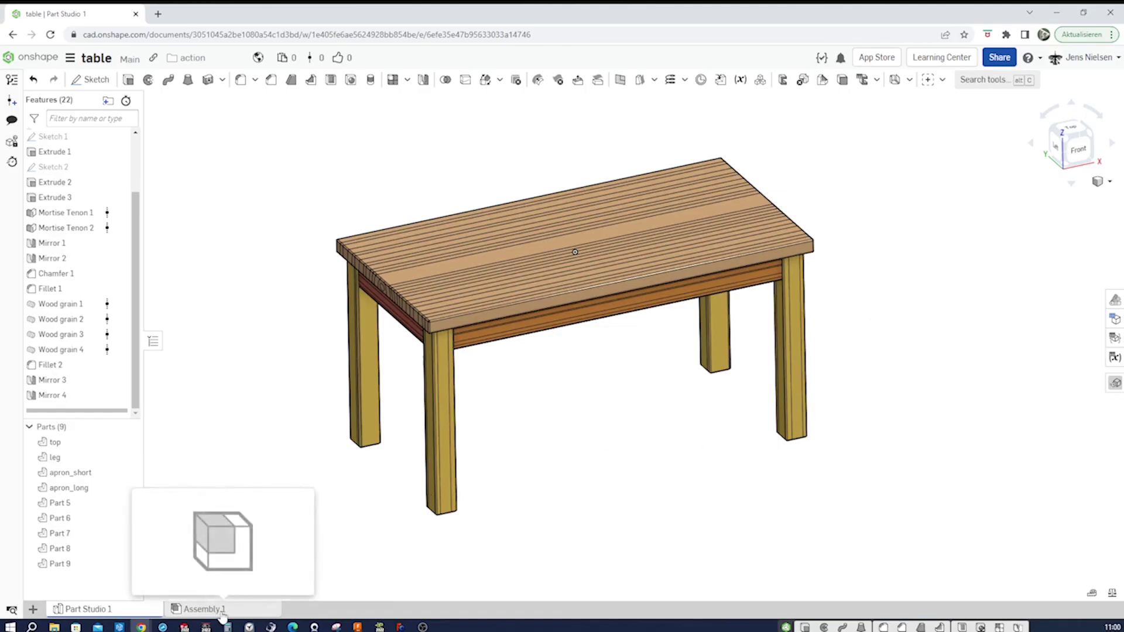
left_click(202, 609)
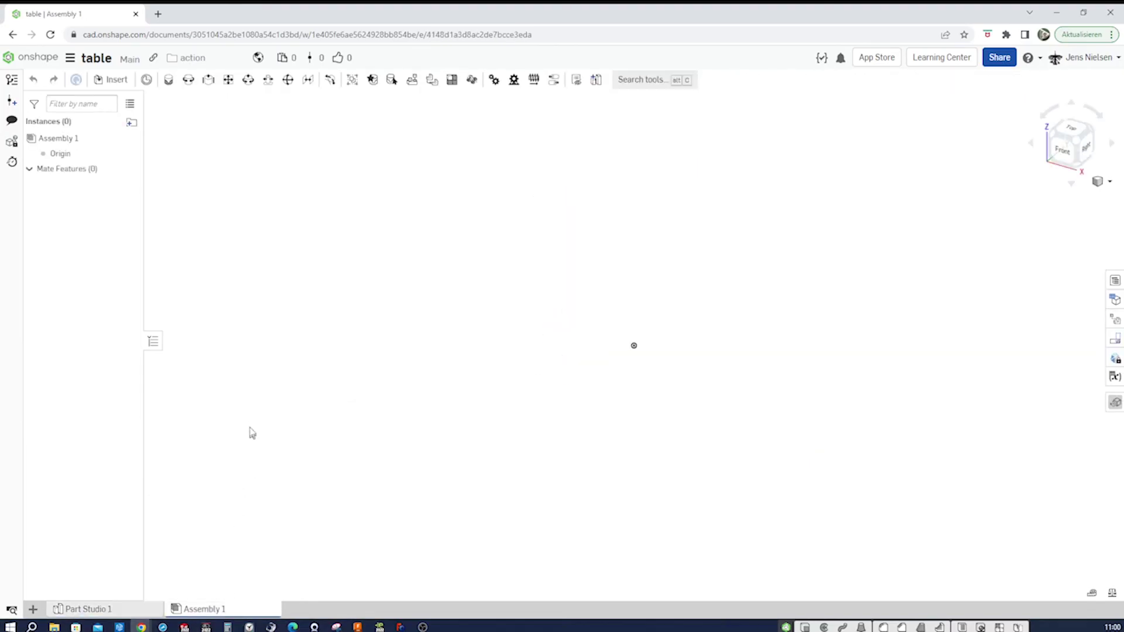
left_click(111, 80)
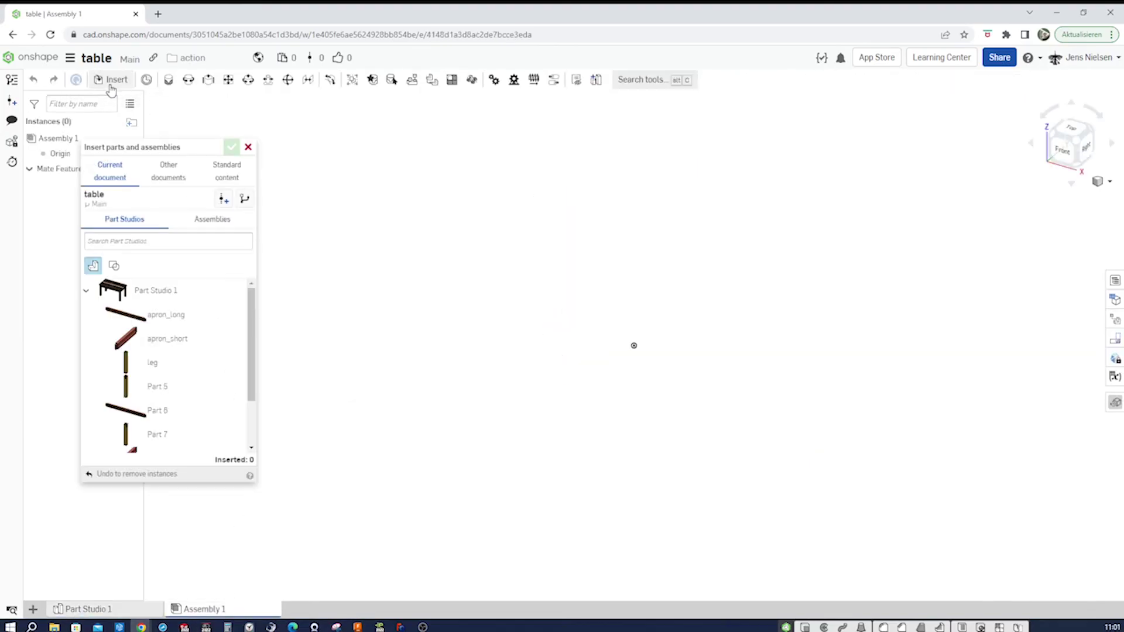
left_click(203, 222)
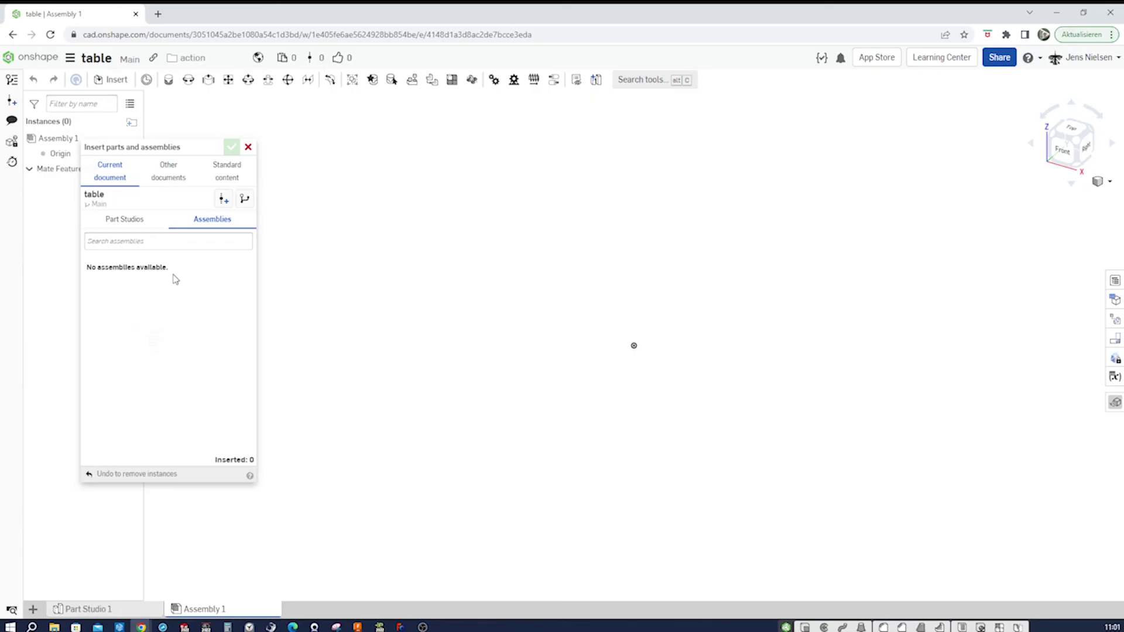
left_click(124, 220)
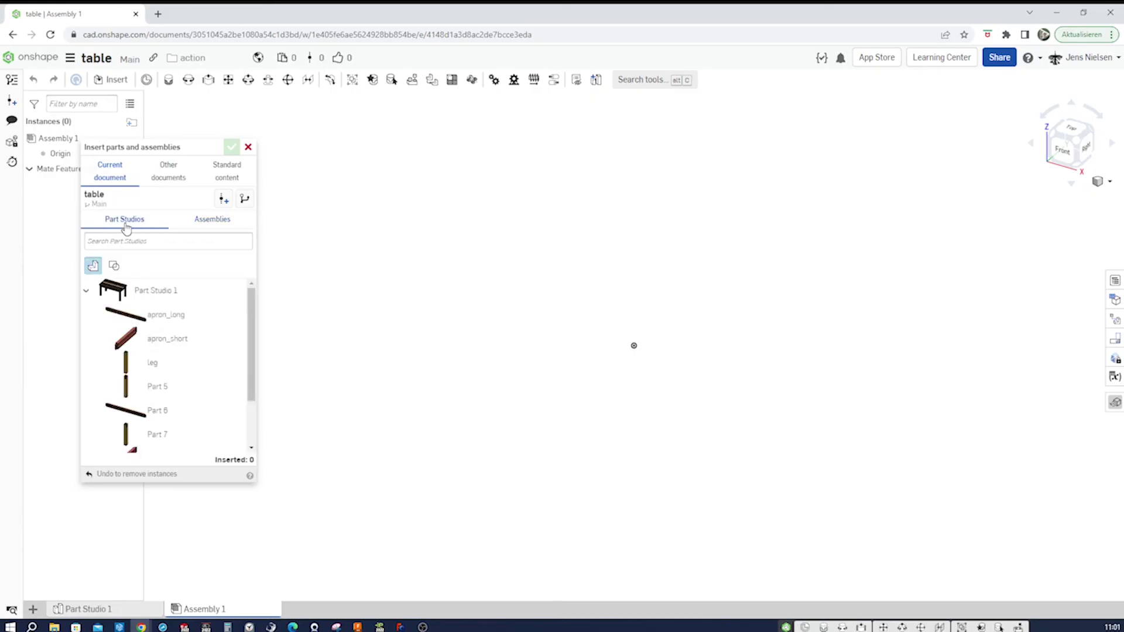
left_click(146, 289)
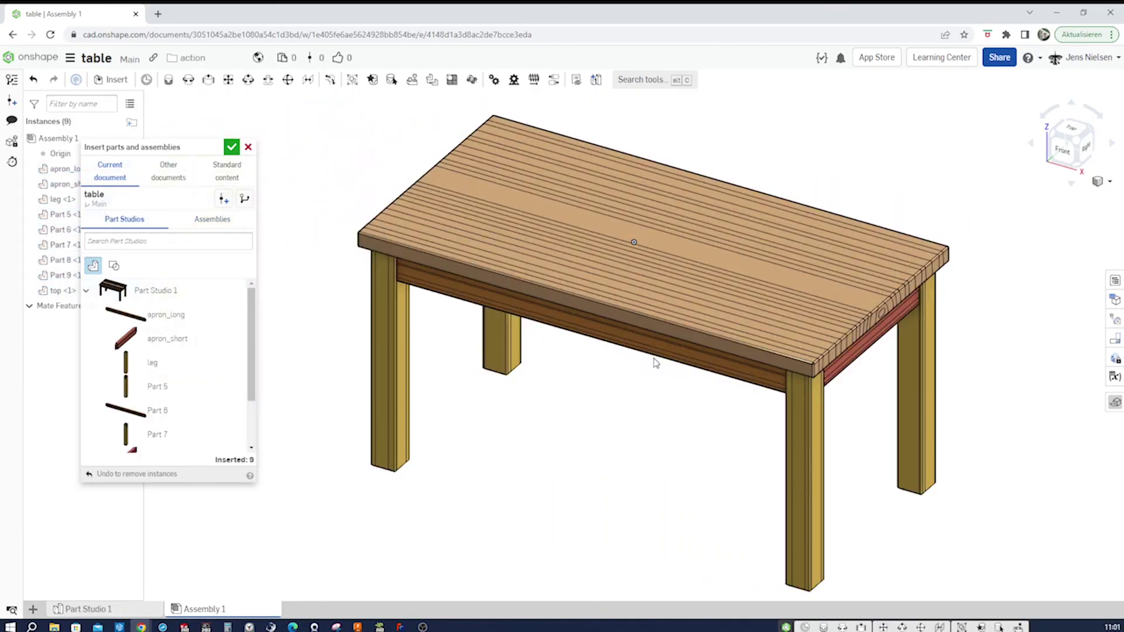
left_click(233, 149)
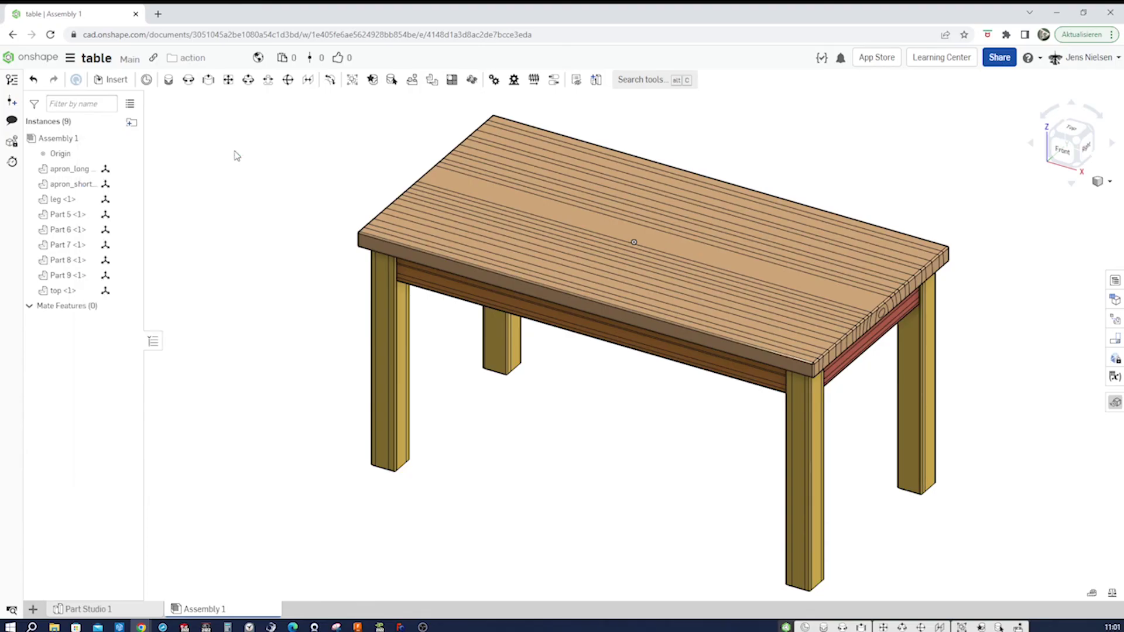
Step: Add an exploded view with a translation step that moves the tabletop straight up by about 251 mm
left_click(1115, 323)
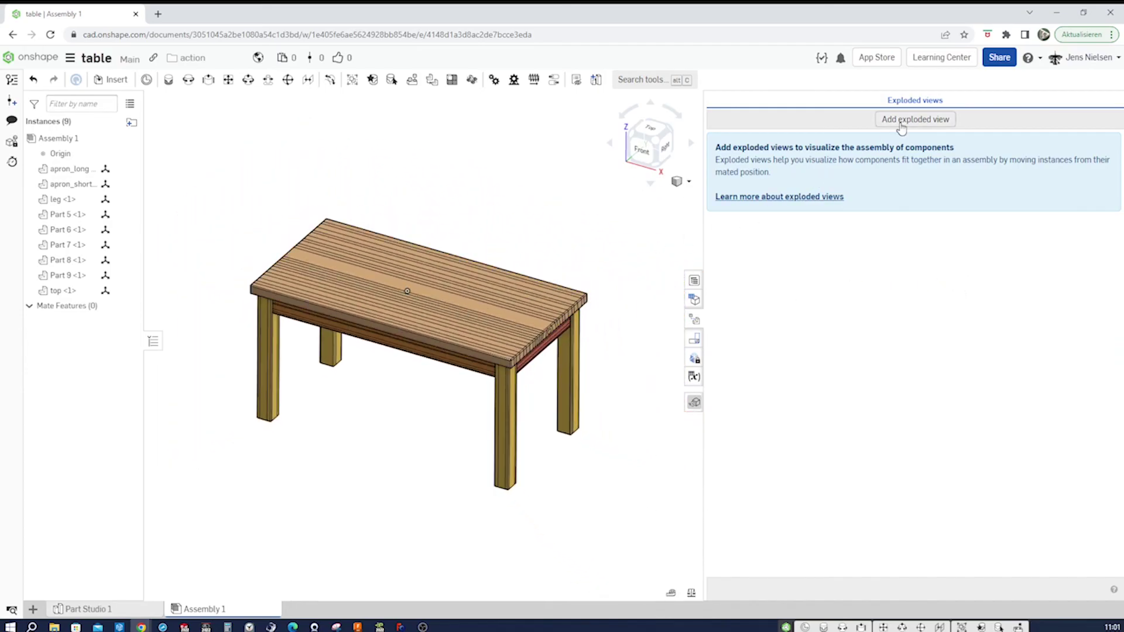
left_click(895, 121)
left_click(459, 299)
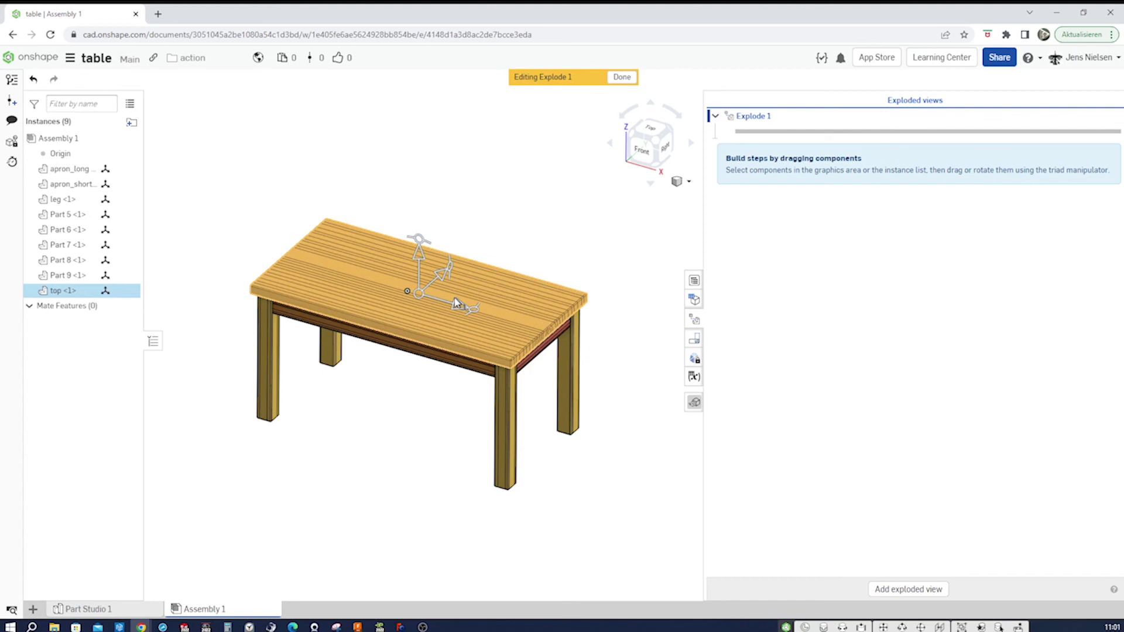
left_click_drag(420, 238, 419, 154)
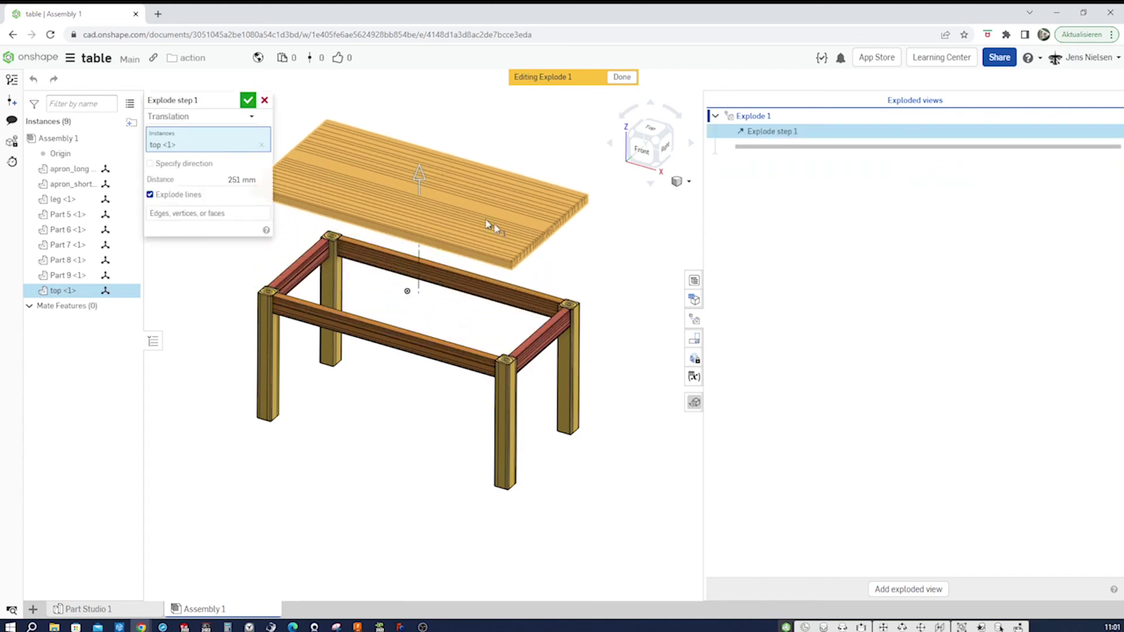
left_click(248, 103)
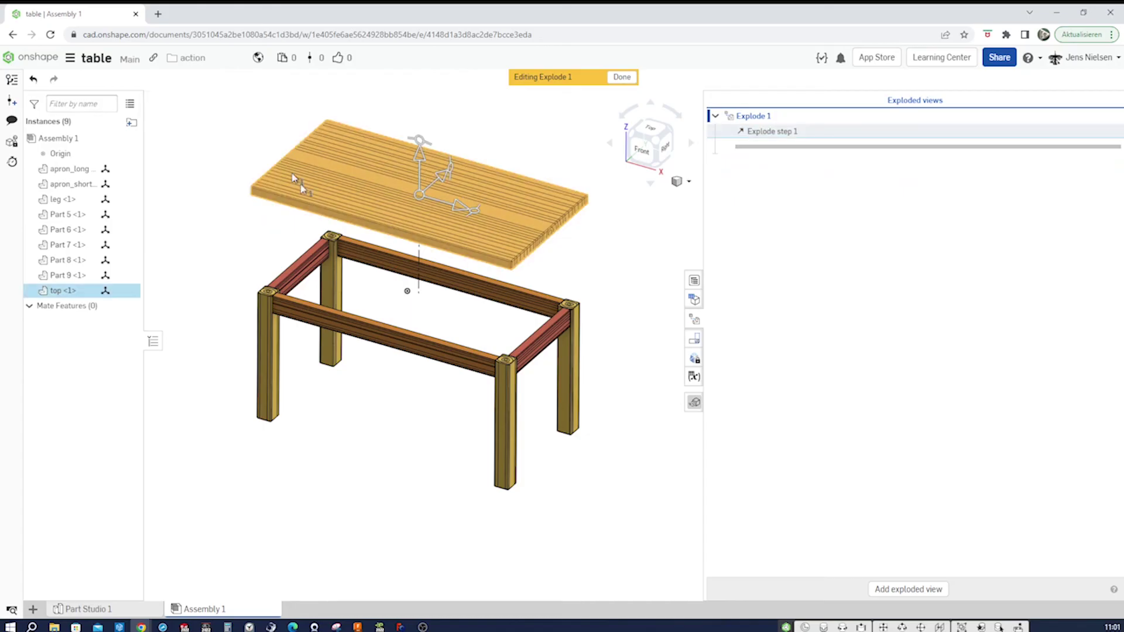
Step: Add a translation explode step that moves both front legs straight forward, away from the table frame
left_click(270, 359)
left_click(502, 468)
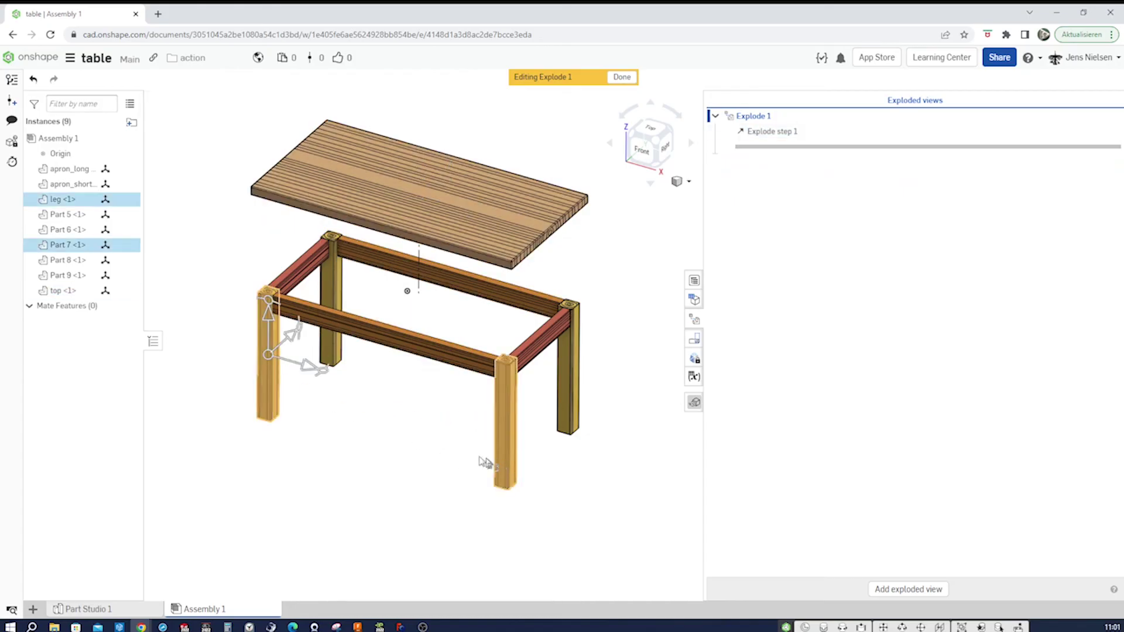
right_click_drag(328, 373, 302, 339)
left_click_drag(304, 335, 220, 391)
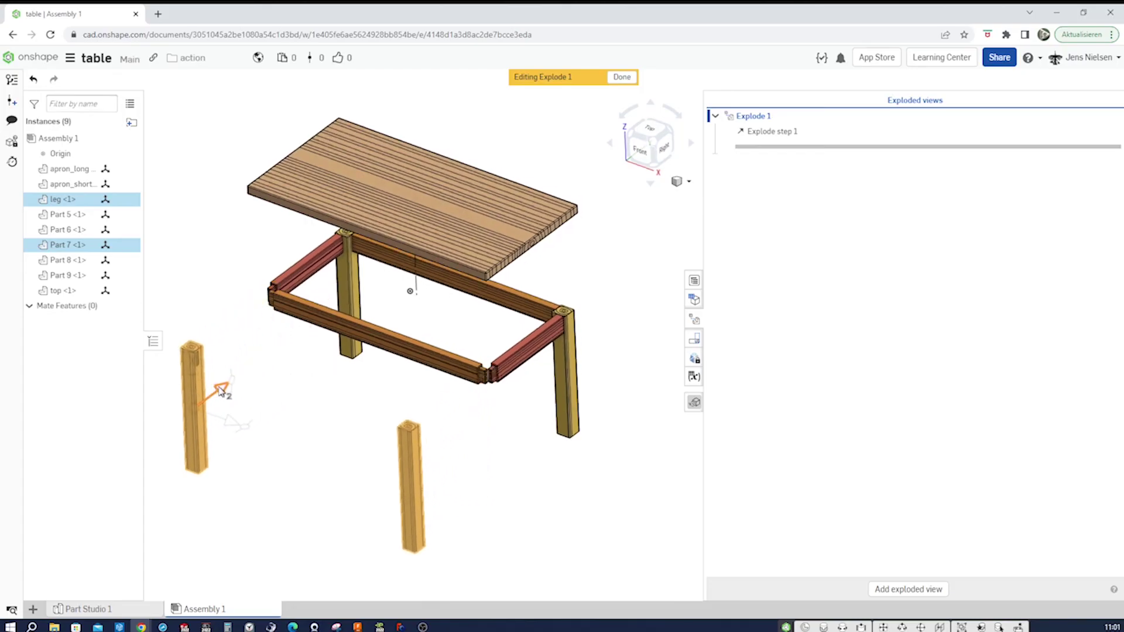
left_click(245, 101)
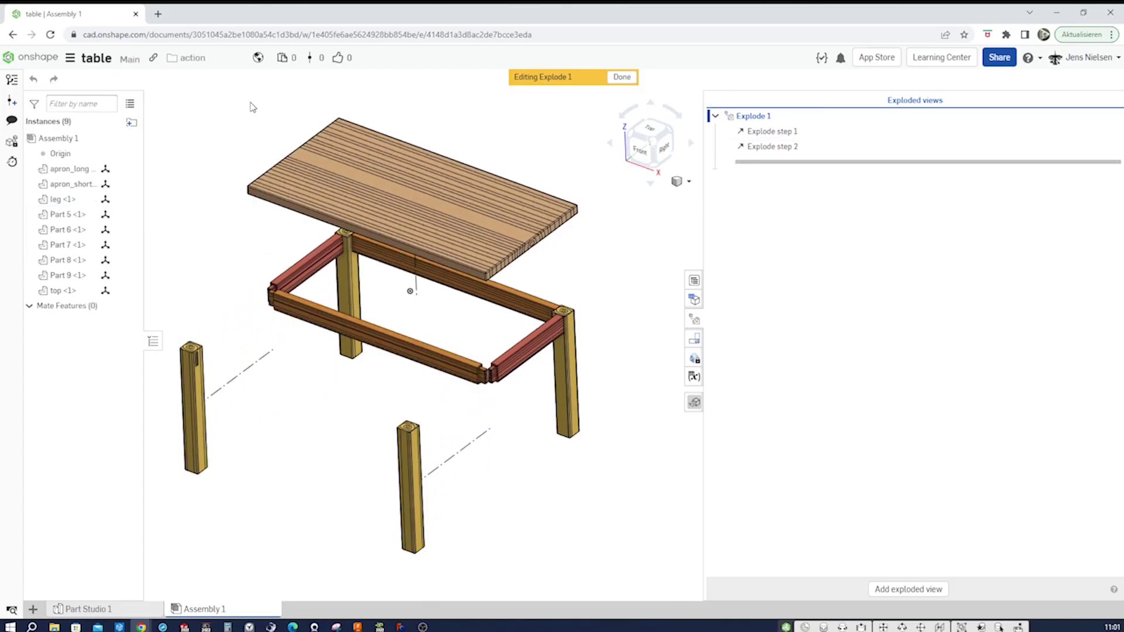
Step: Add a translation explode step that moves both rear legs straight backward by about 402 mm
left_click(342, 288)
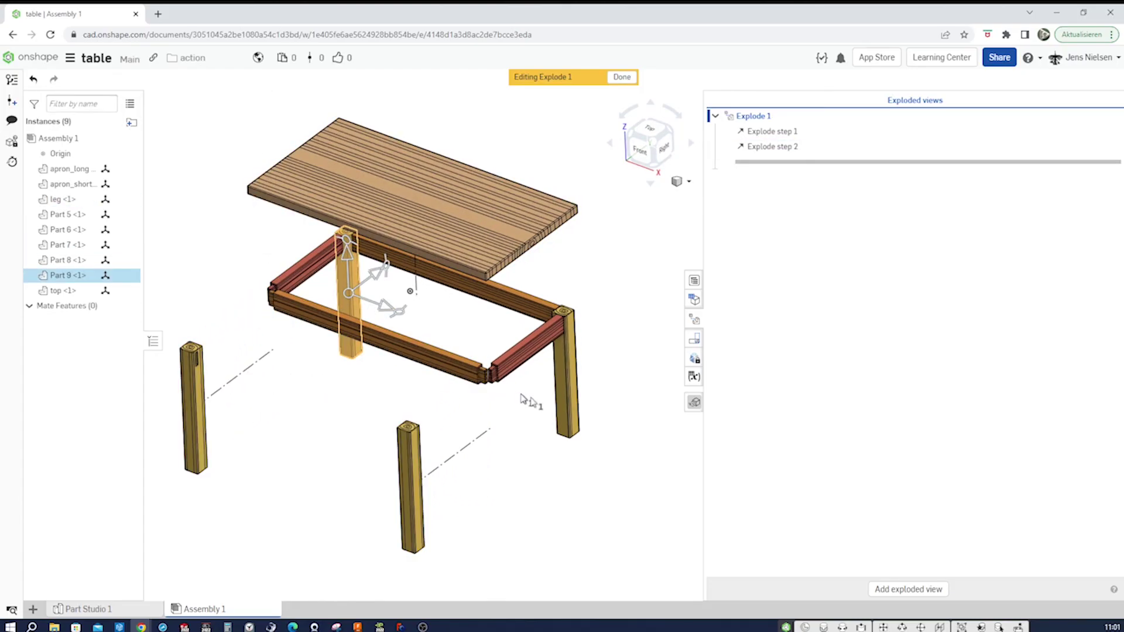
left_click(564, 408)
left_click_drag(385, 271, 492, 201)
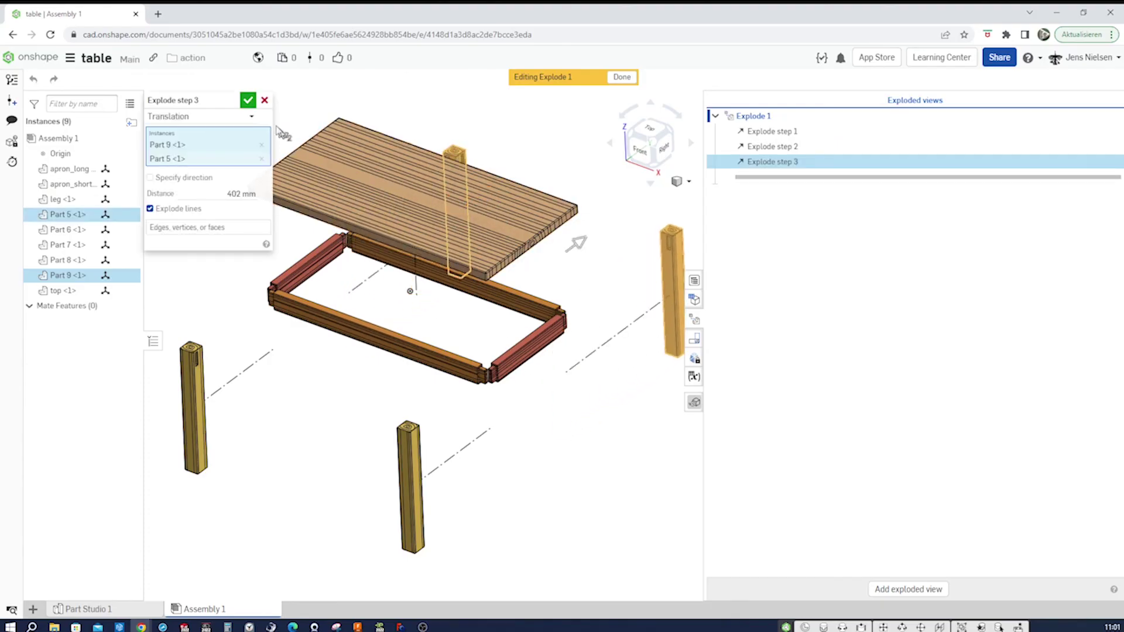
left_click(248, 100)
Step: Add explode steps moving the short apron at the negative X end outward by about 254 mm and the front long apron forward by about 109 mm
left_click(294, 264)
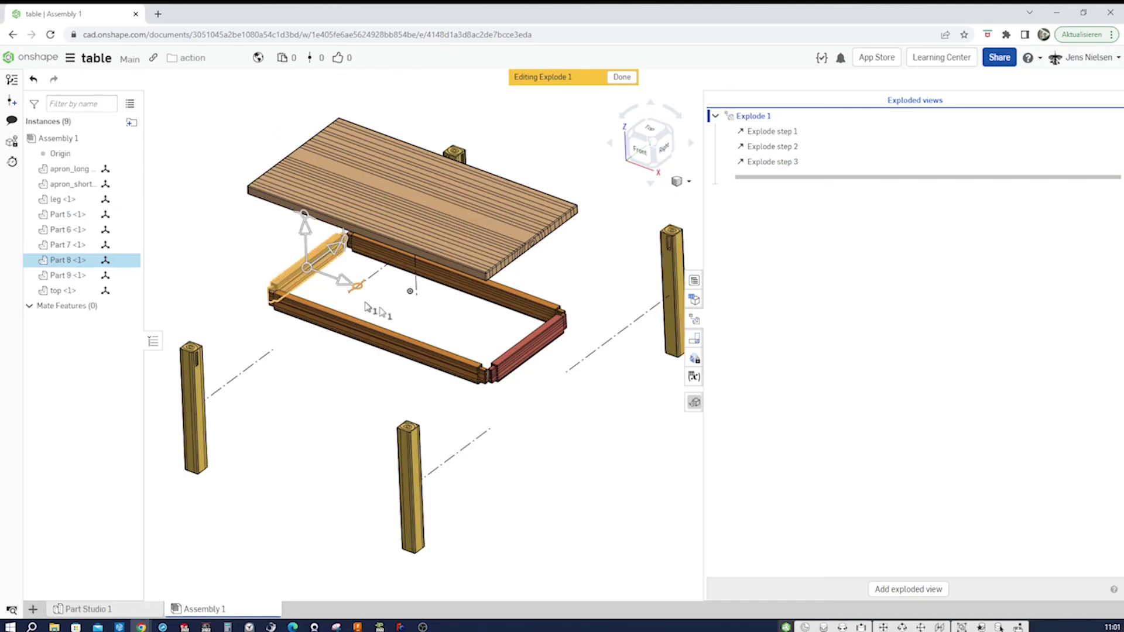
left_click_drag(351, 288, 255, 245)
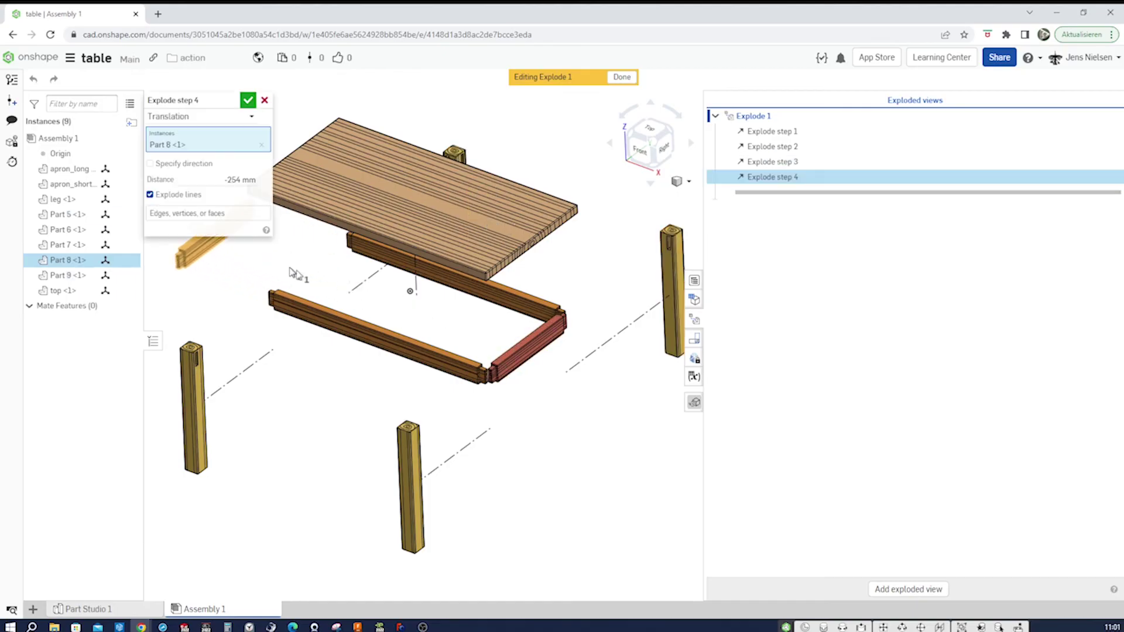
left_click(249, 100)
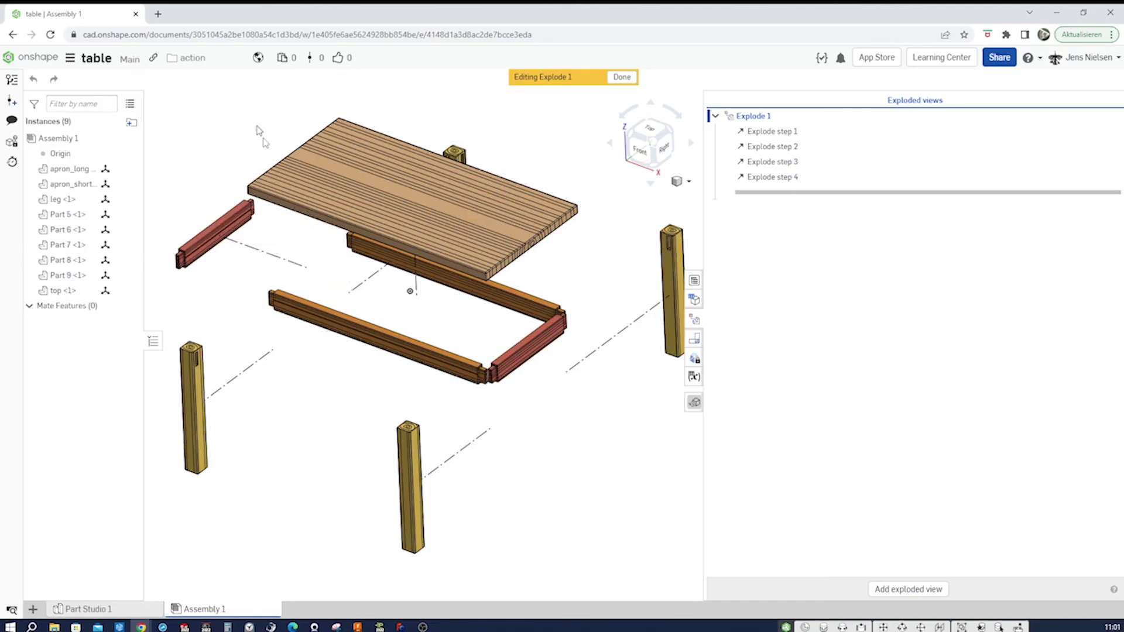
left_click(375, 335)
left_click_drag(411, 321, 336, 365)
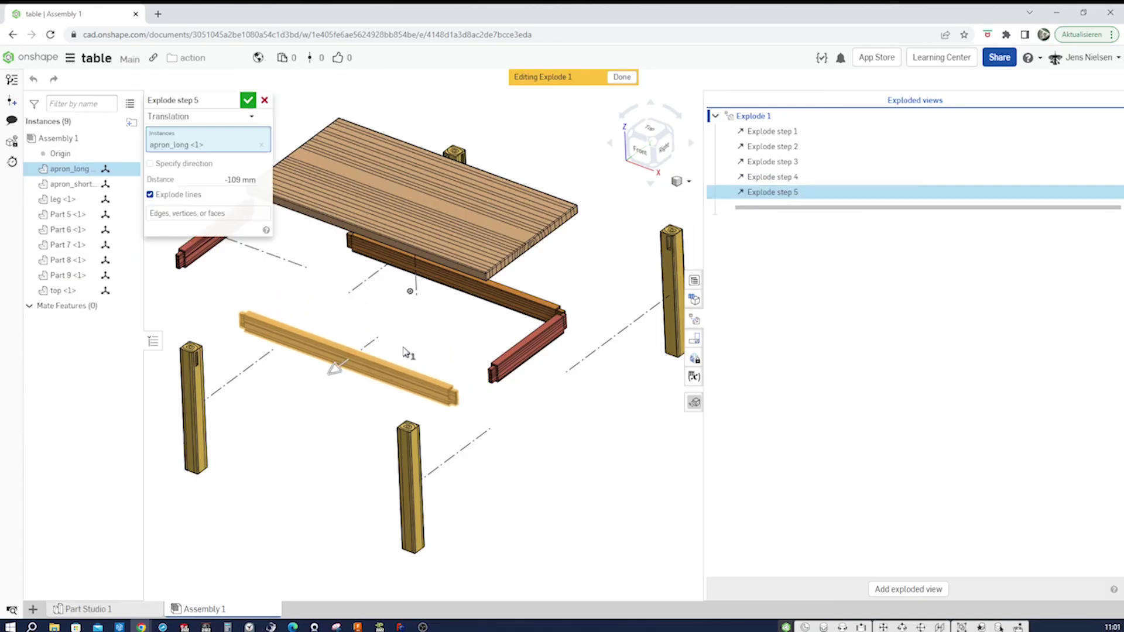
left_click(248, 100)
Step: Add a translation explode step that moves the rear long apron backward by about 172 mm
right_click_drag(591, 404, 468, 260)
left_click(480, 268)
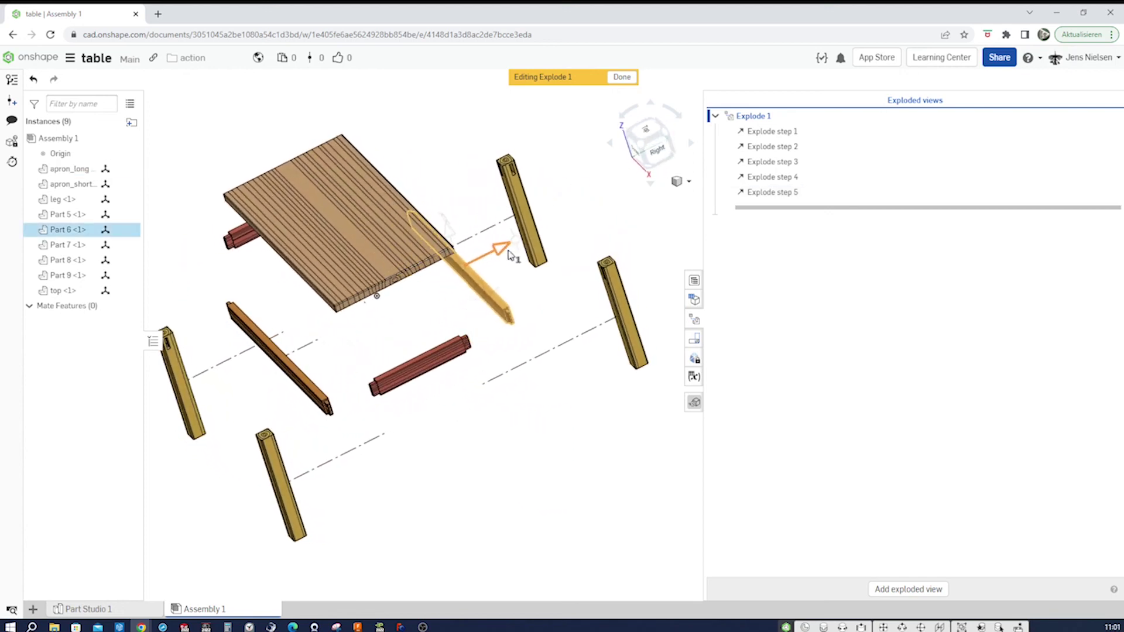
left_click_drag(509, 254, 519, 246)
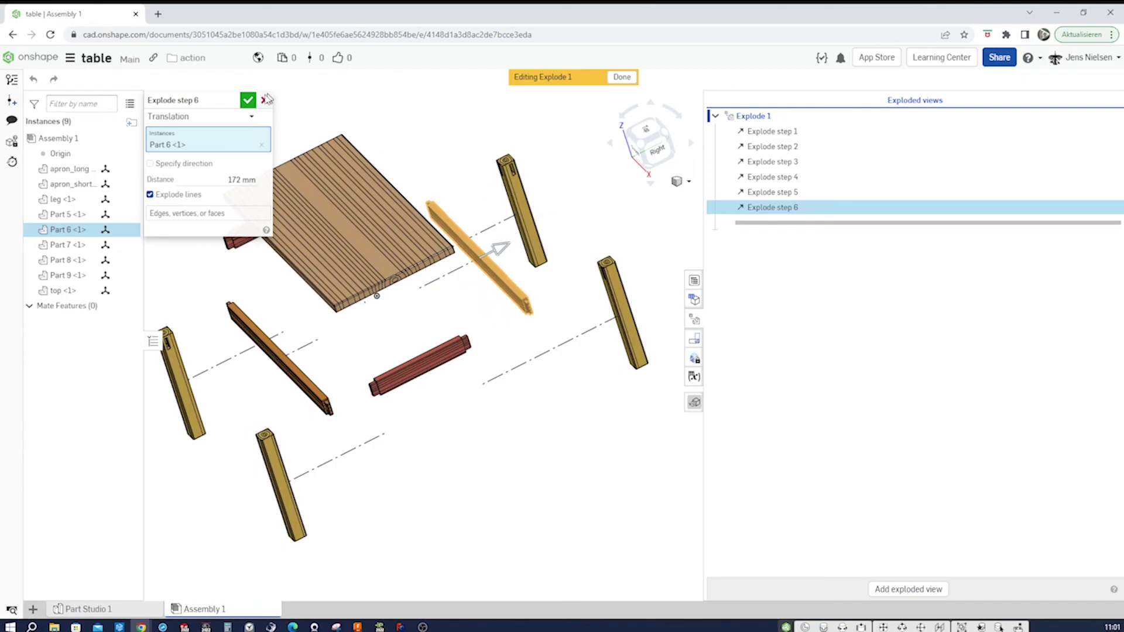
left_click(248, 101)
Step: Add a translation explode step that moves the remaining short apron outward along X by about 185 mm
right_click_drag(468, 316, 537, 375)
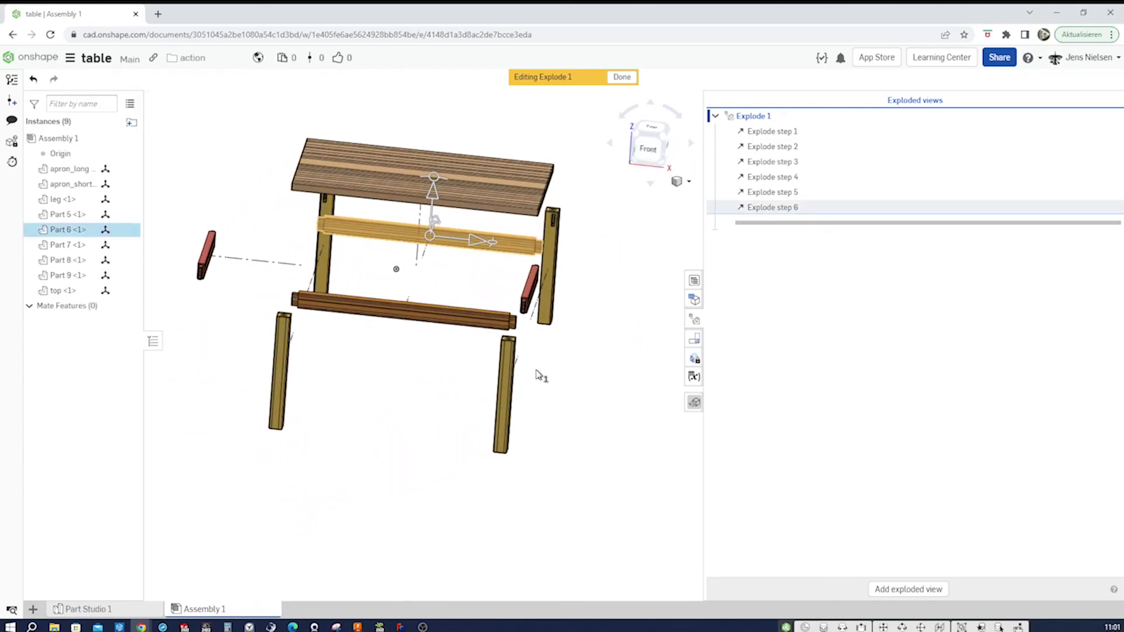
left_click(530, 288)
left_click_drag(565, 293, 625, 298)
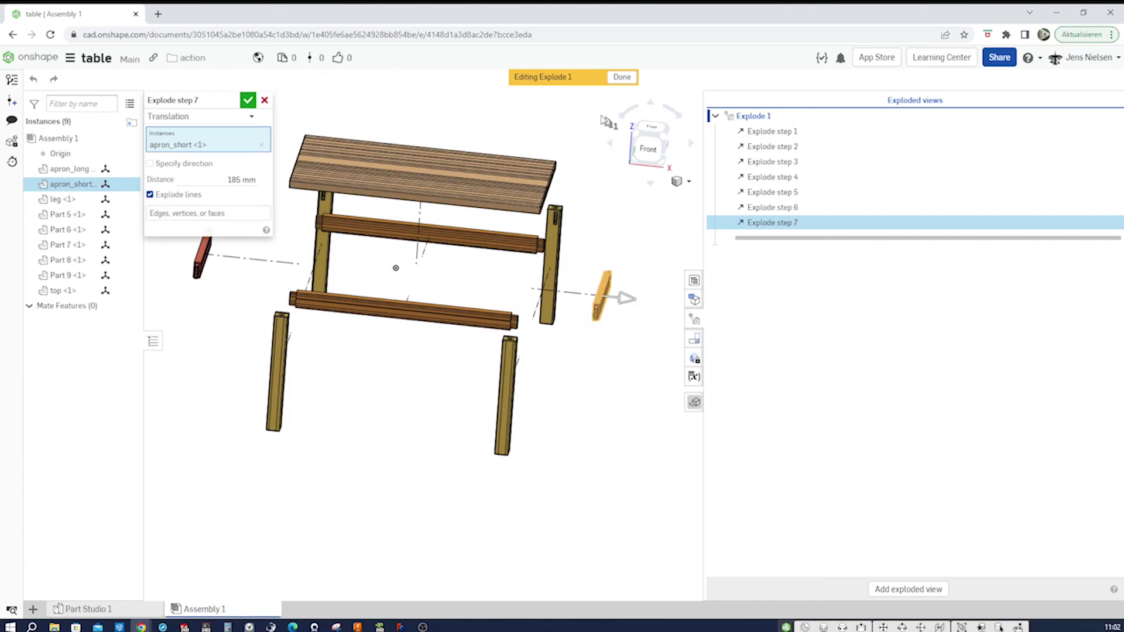
left_click(249, 106)
Step: View the fully exploded table from its front corner and return to Part Studio 1
right_click_drag(638, 257, 624, 292)
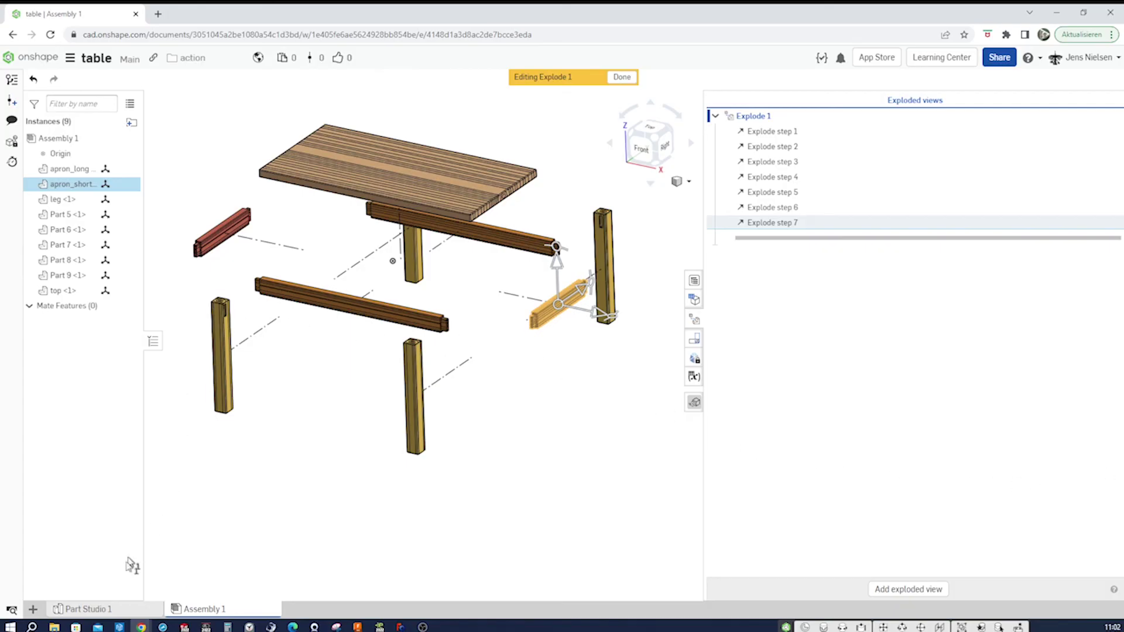
left_click(88, 609)
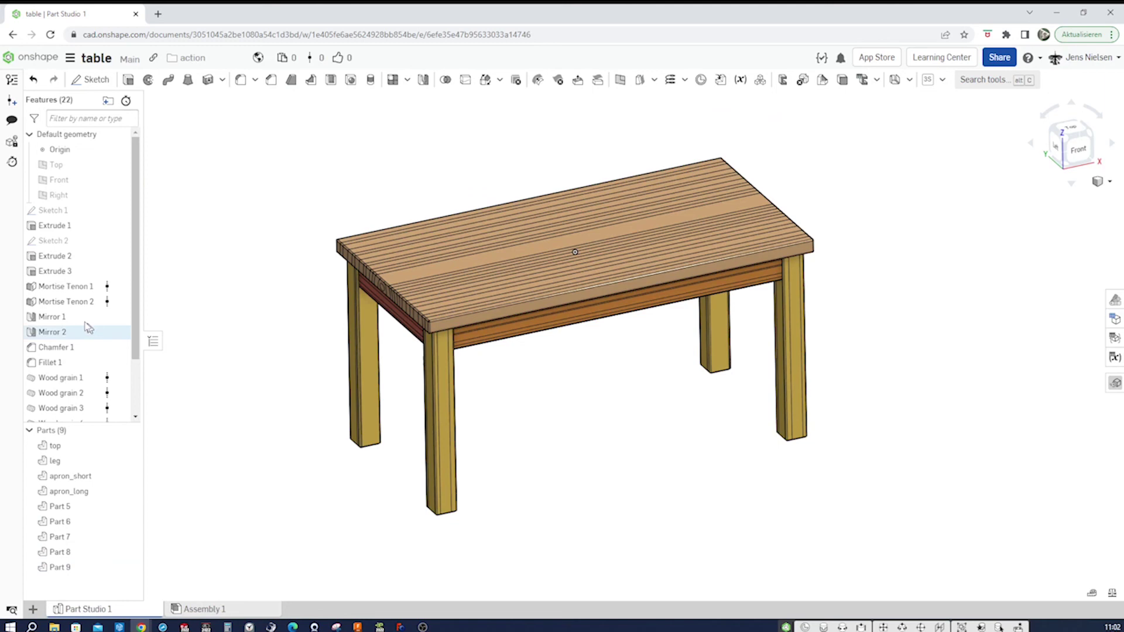